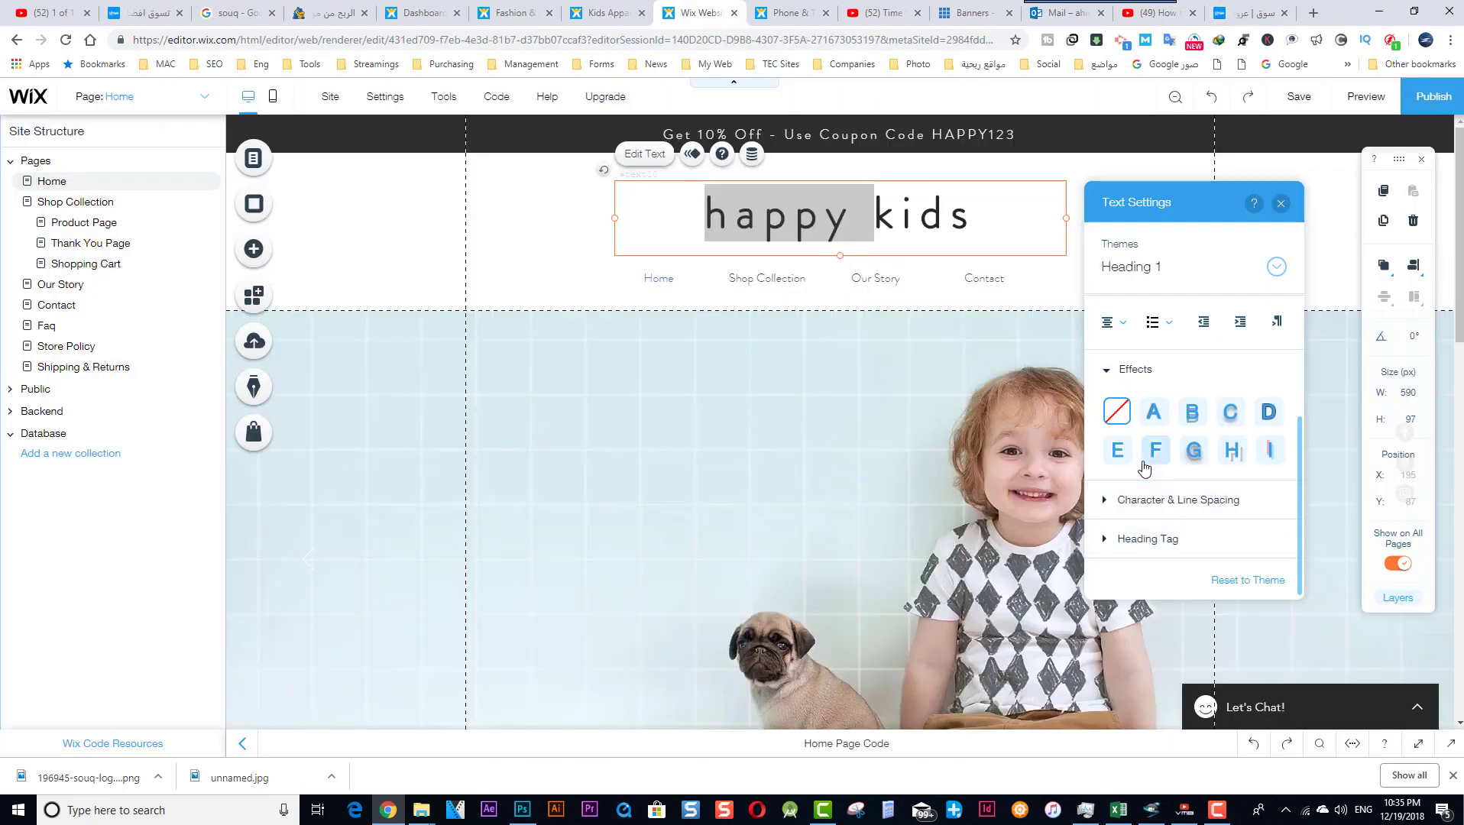
Step: Enlarge the whole "happy kids" header title to 72 px and apply text effect B to it
scroll(1144, 467, "up", 3)
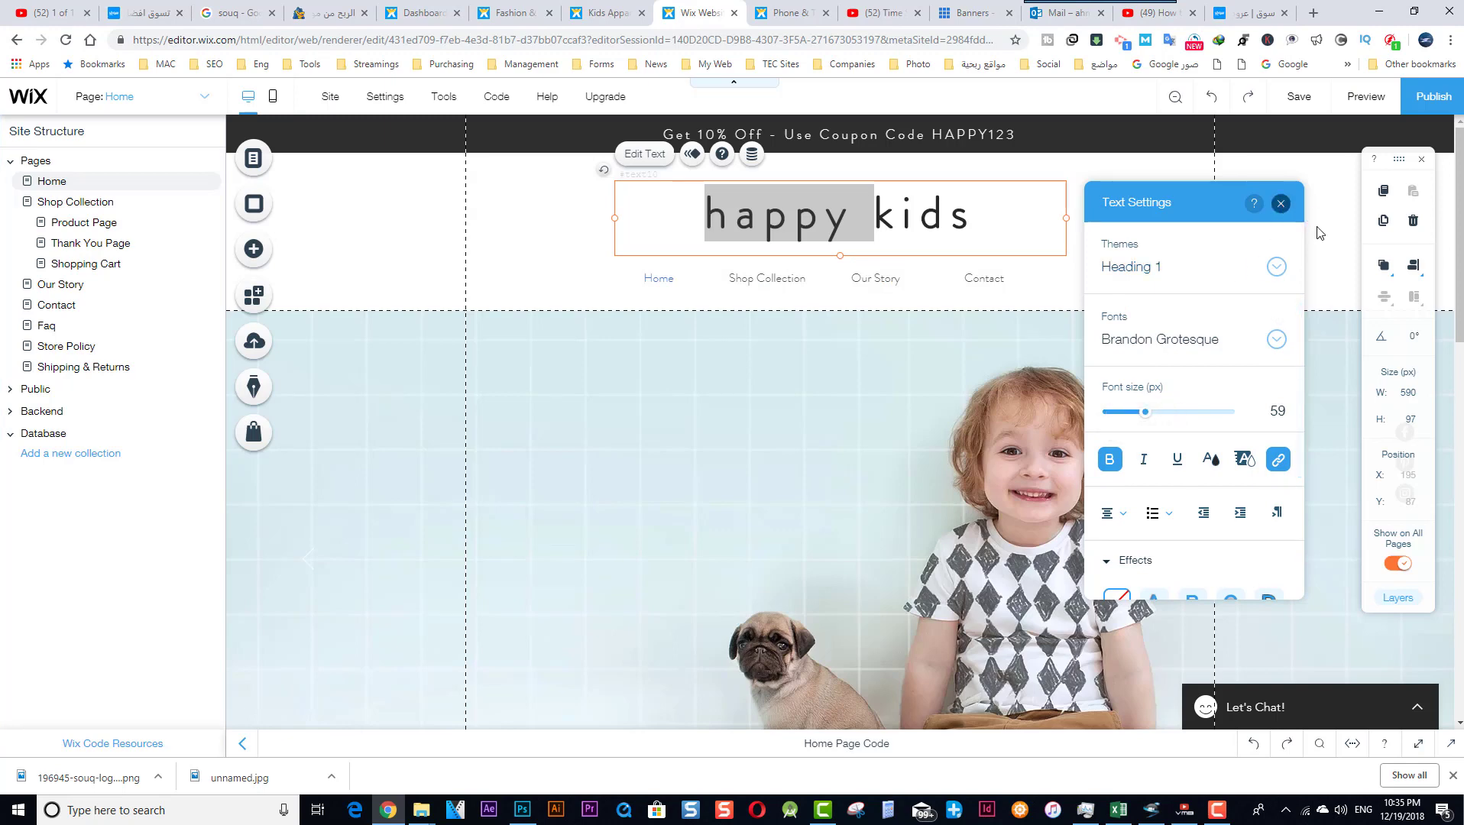
left_click(1281, 204)
left_click(901, 162)
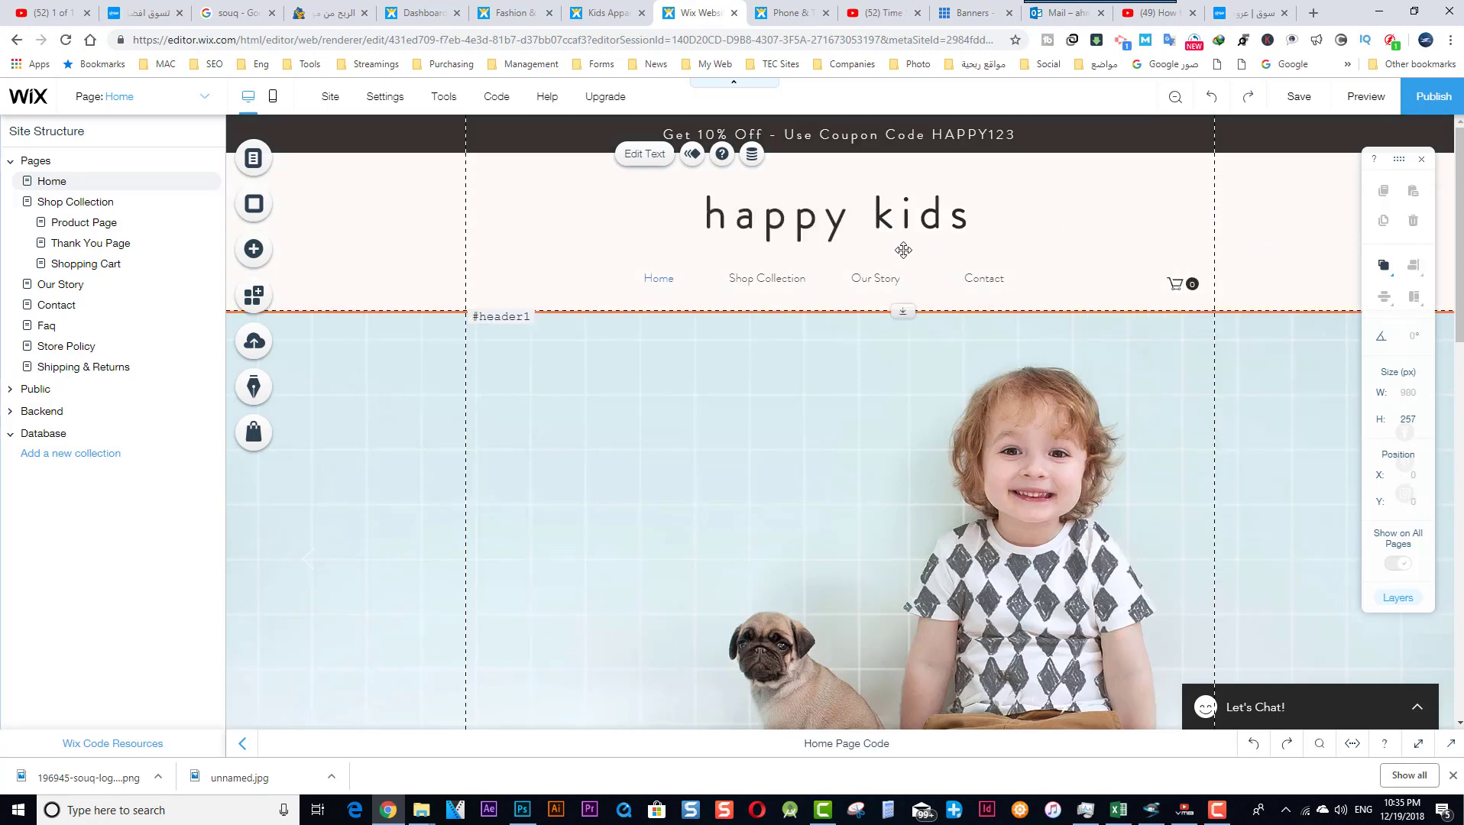
left_click(833, 234)
left_click(833, 234)
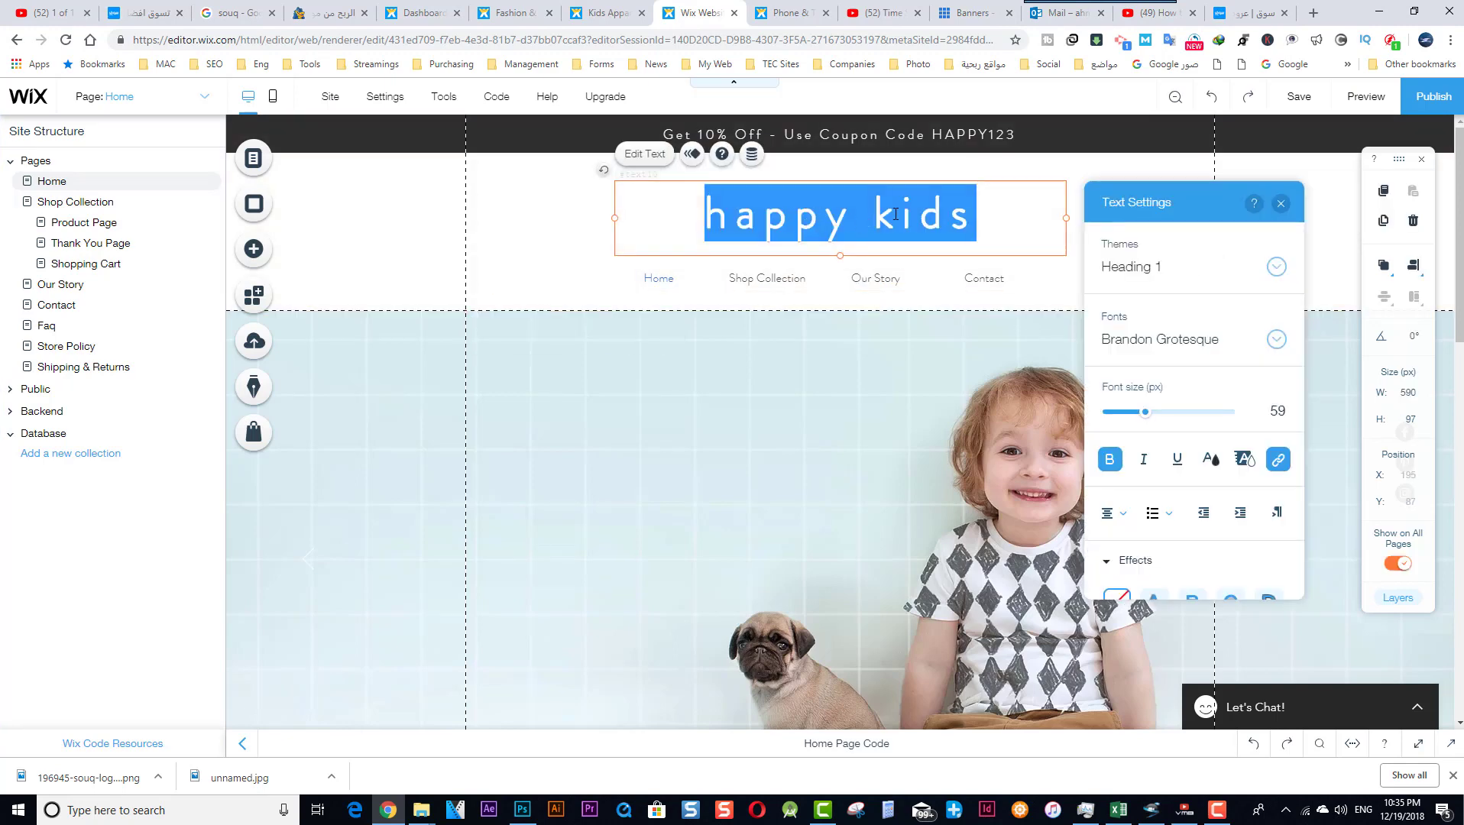
left_click_drag(1157, 414, 1156, 413)
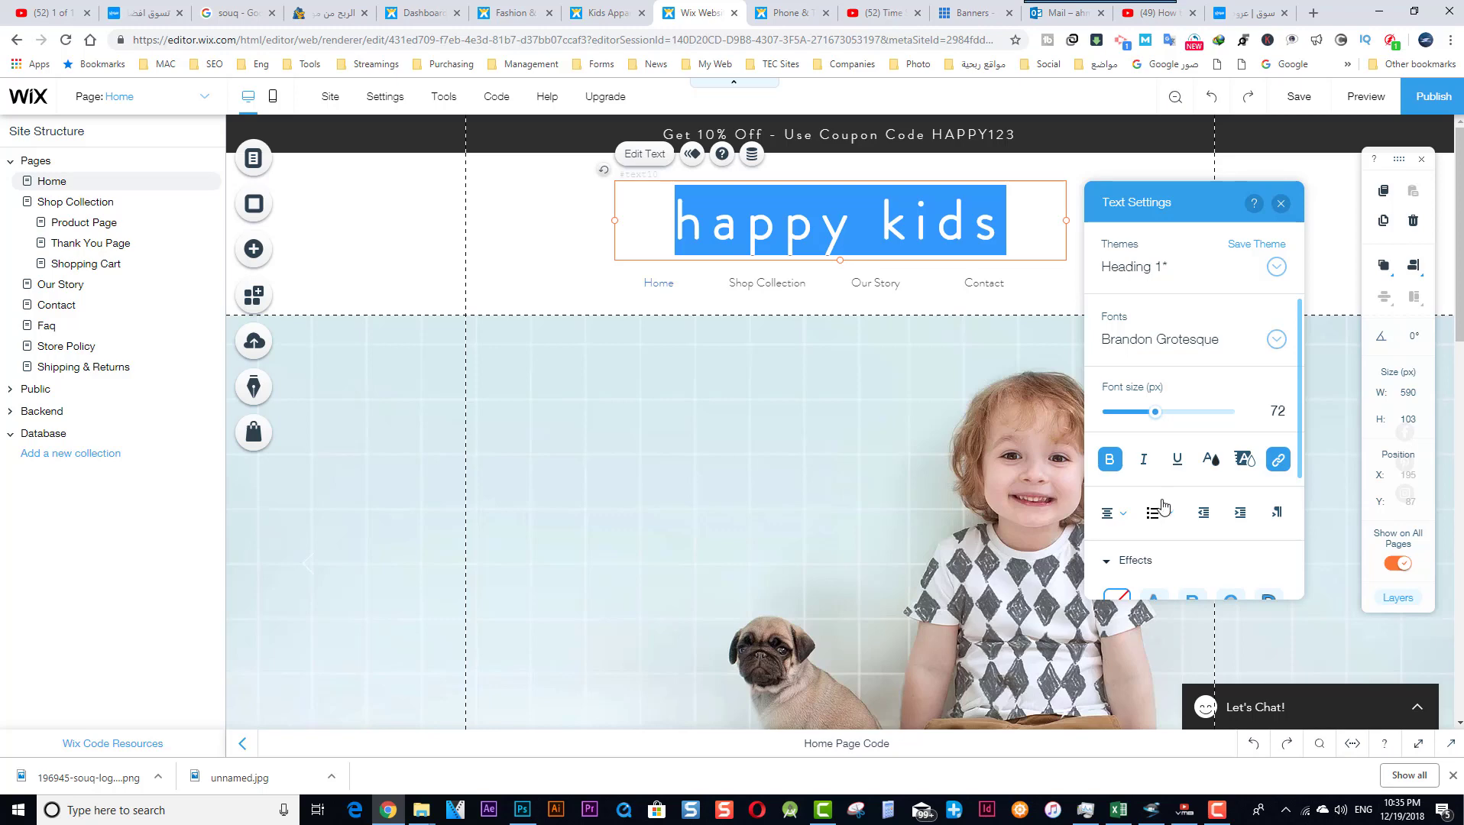
scroll(1163, 508, "down", 1)
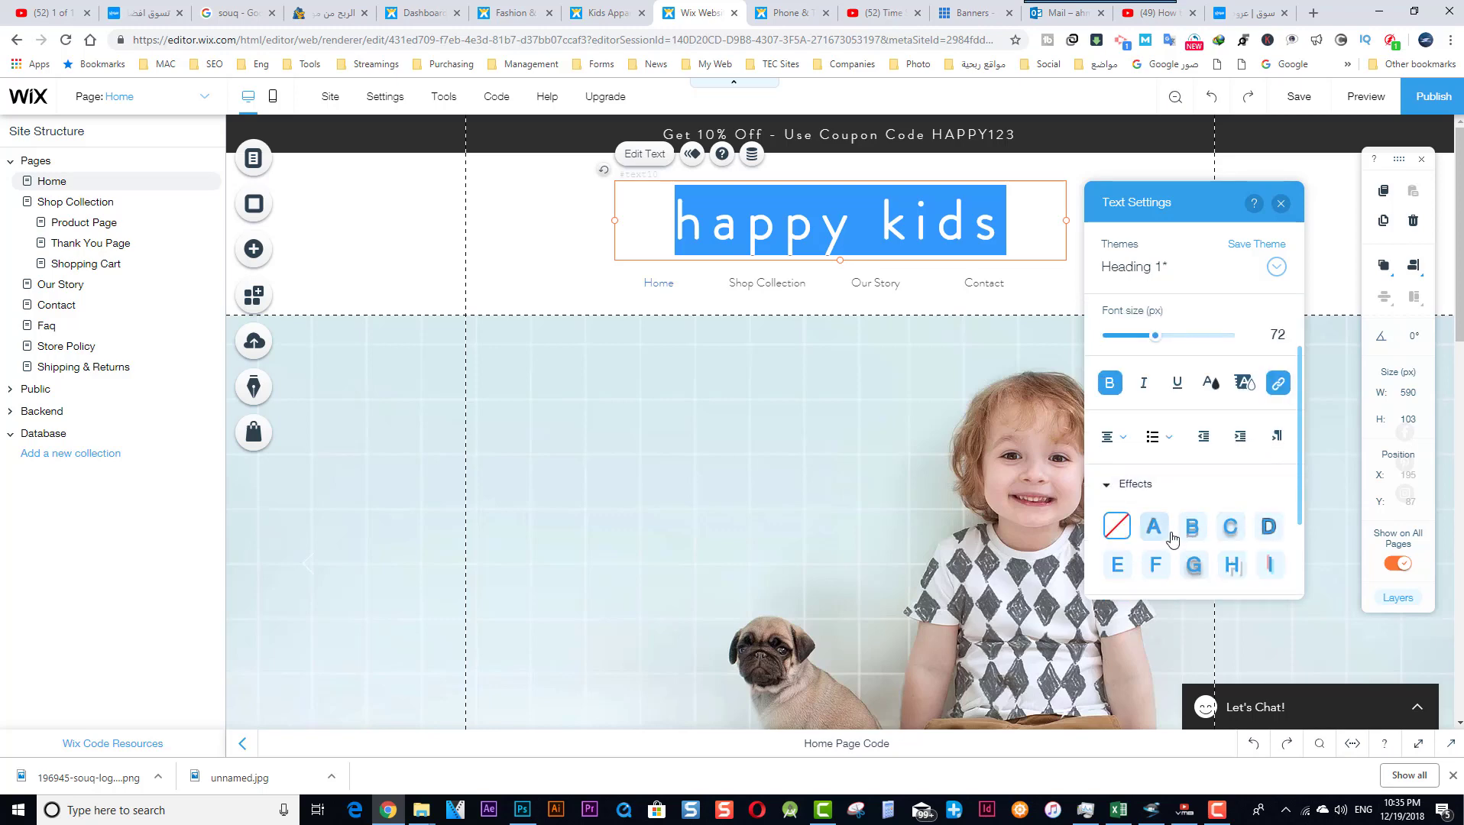
left_click(1192, 535)
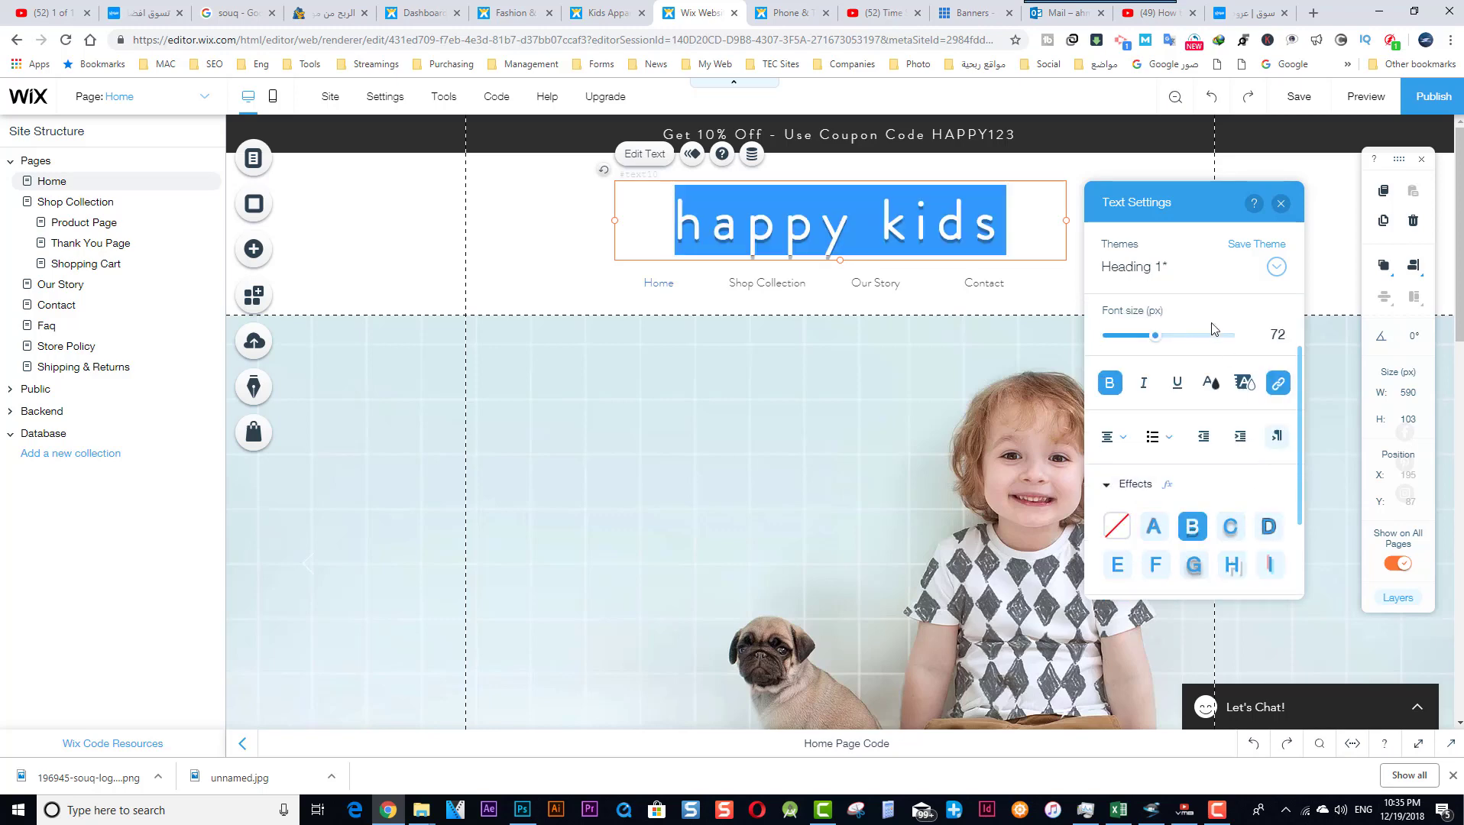
Step: Preview the site and look through the products on the Shop Collection page
key("ctrl+shift+p")
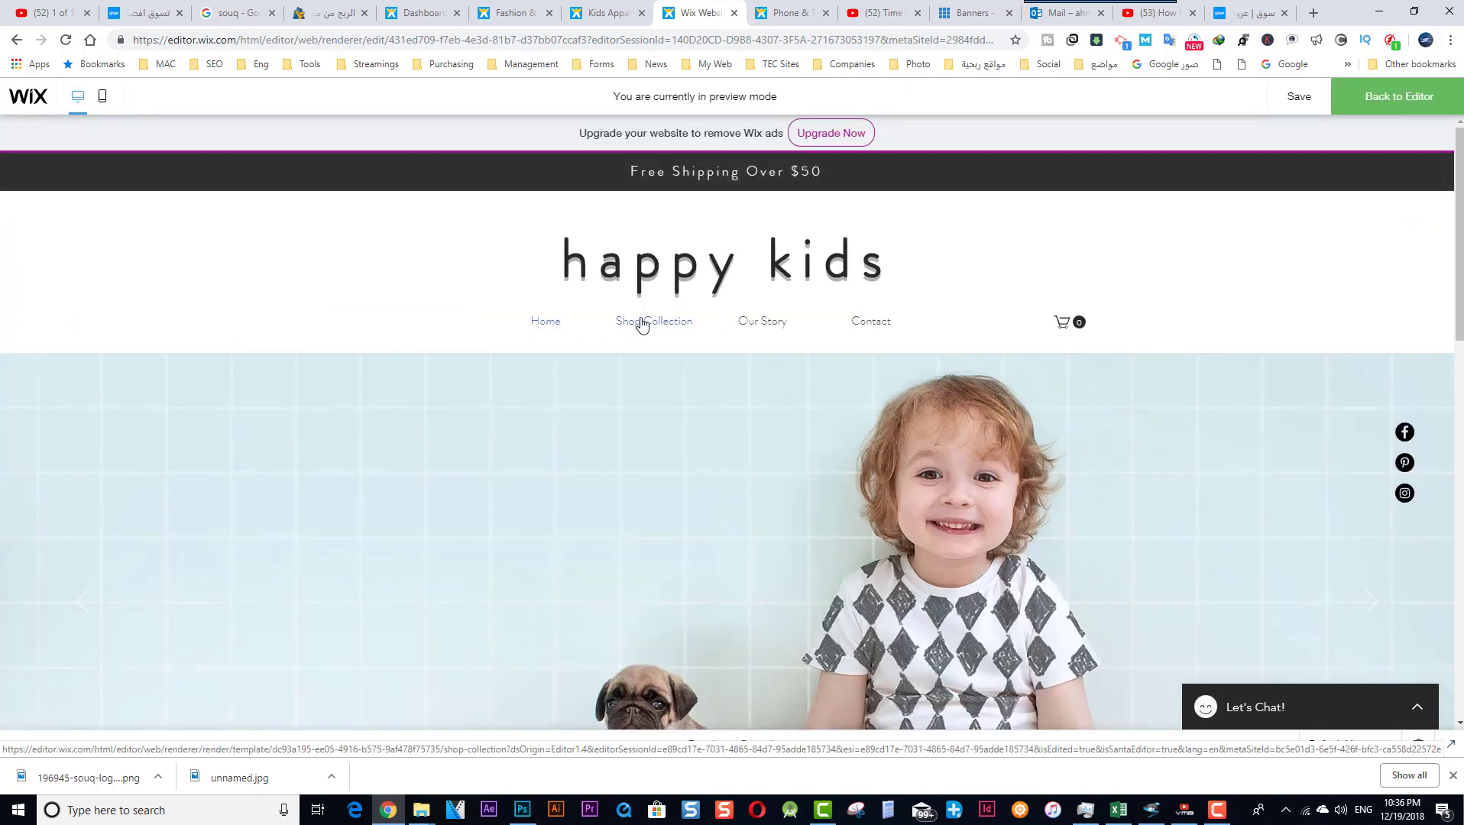
left_click(642, 323)
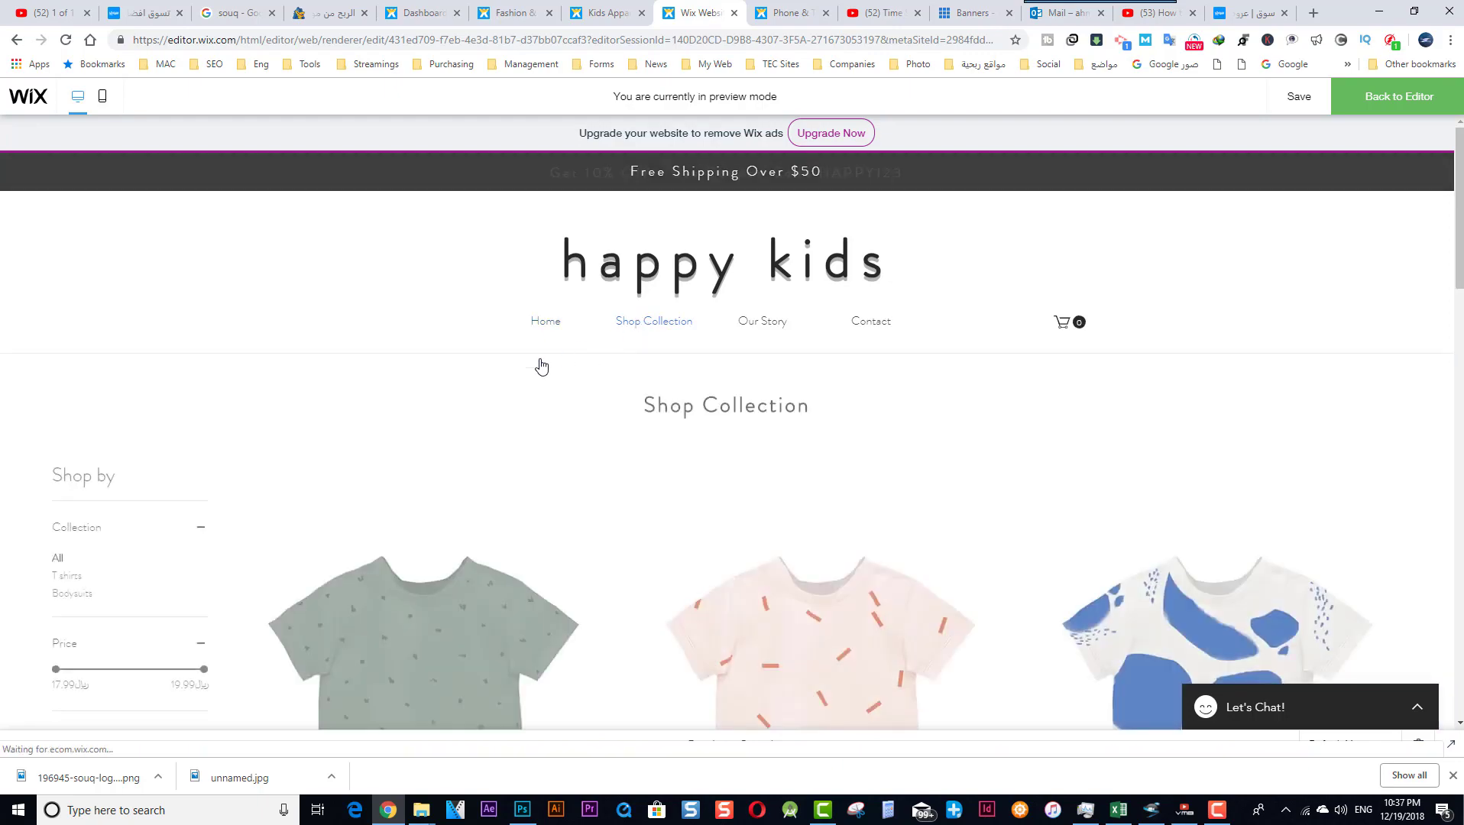
scroll(517, 378, "down", 12)
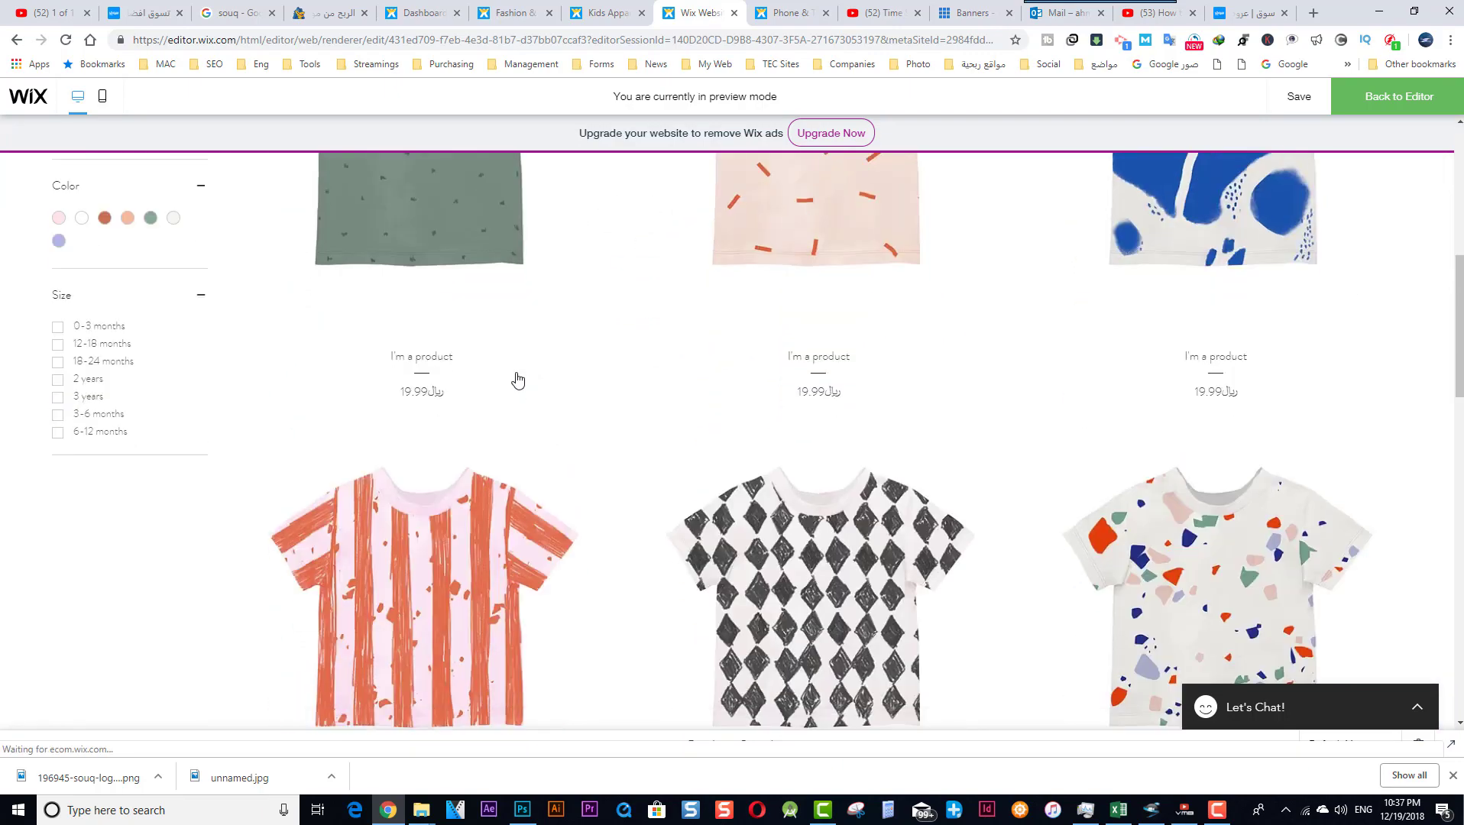
scroll(517, 380, "down", 12)
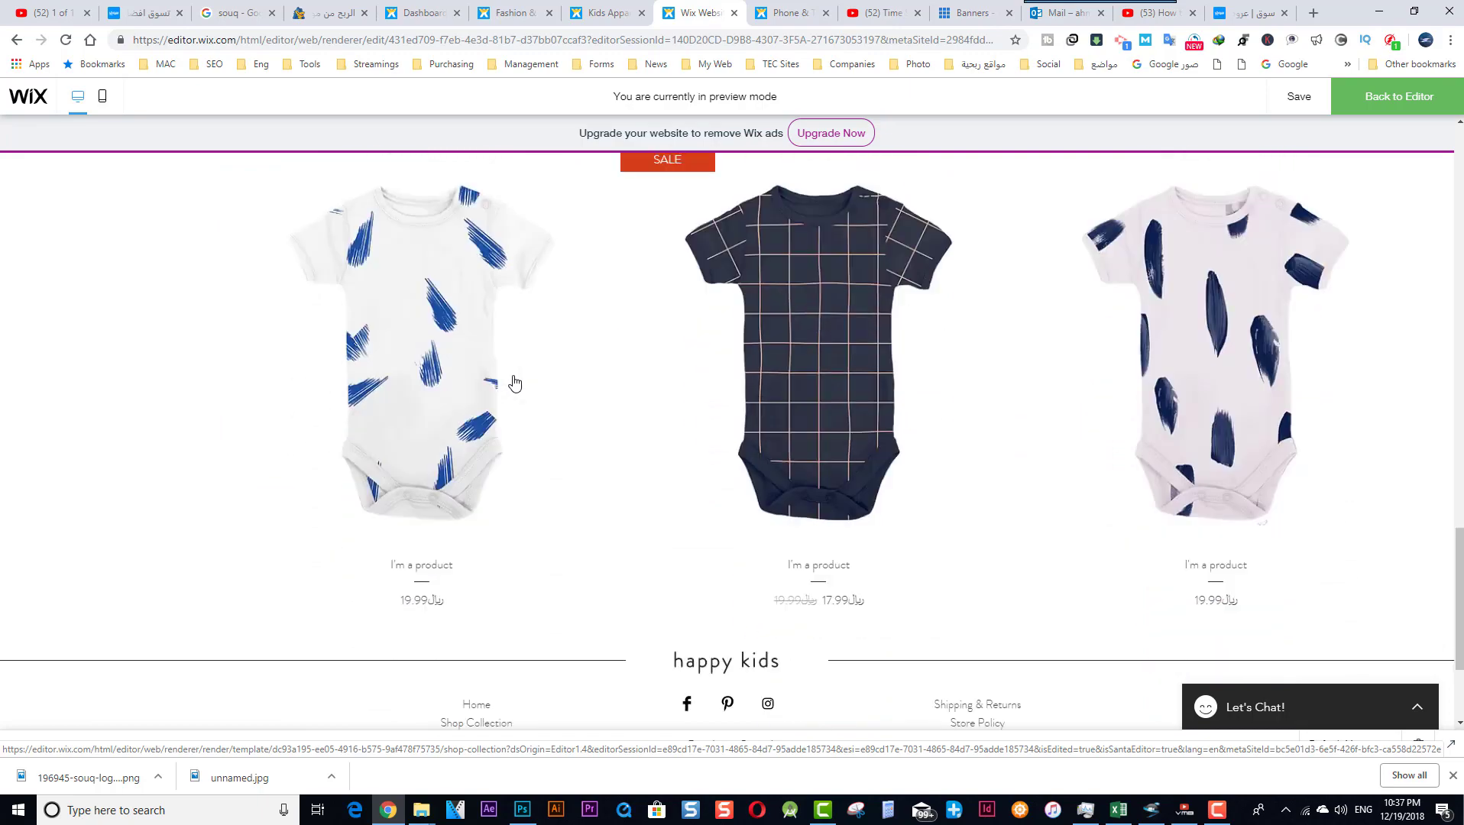
scroll(670, 412, "up", 12)
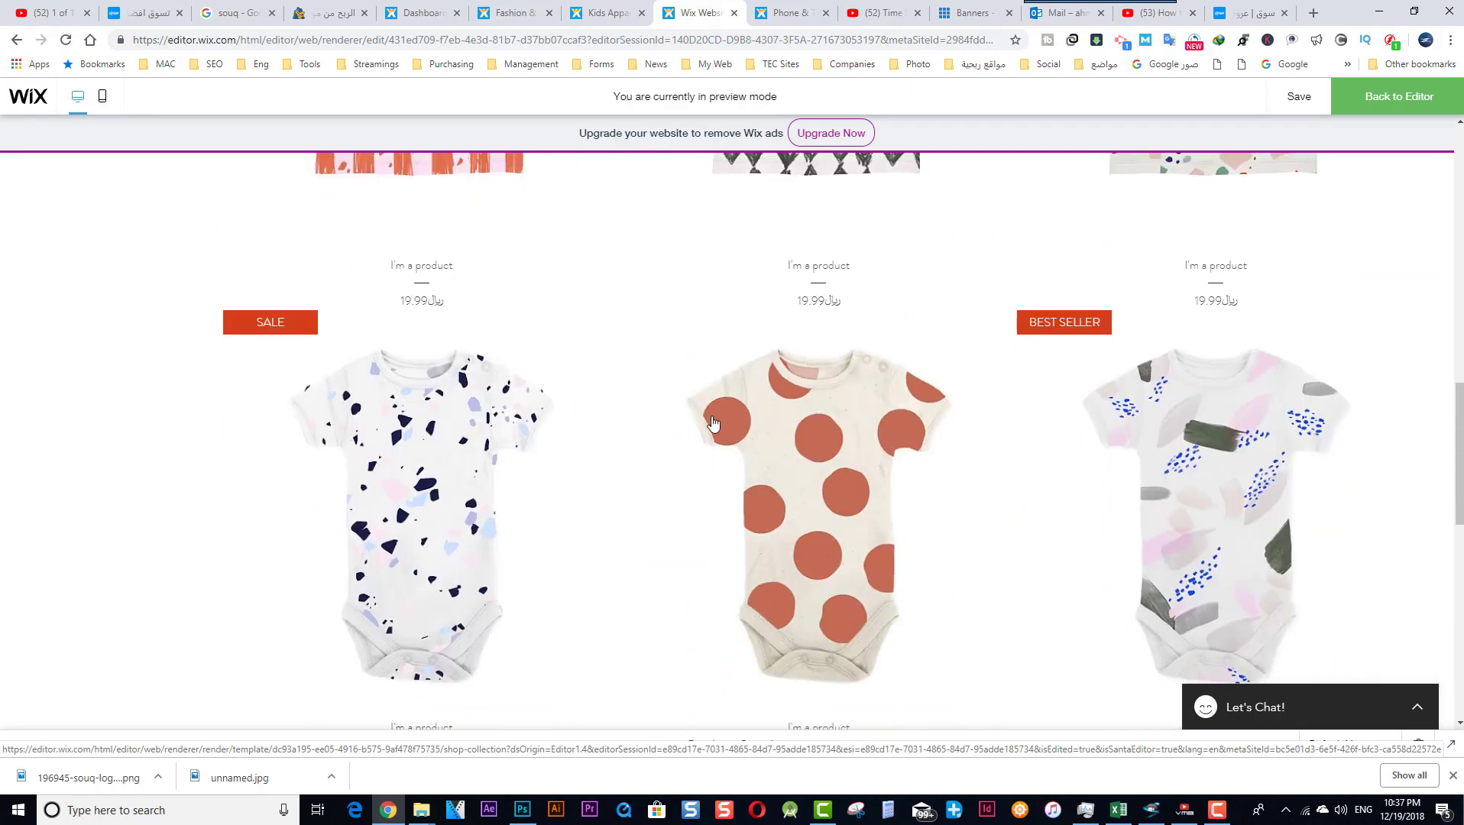
scroll(826, 431, "up", 6)
Step: Return to the editor and open product management for the Shop Collection gallery
left_click(1405, 98)
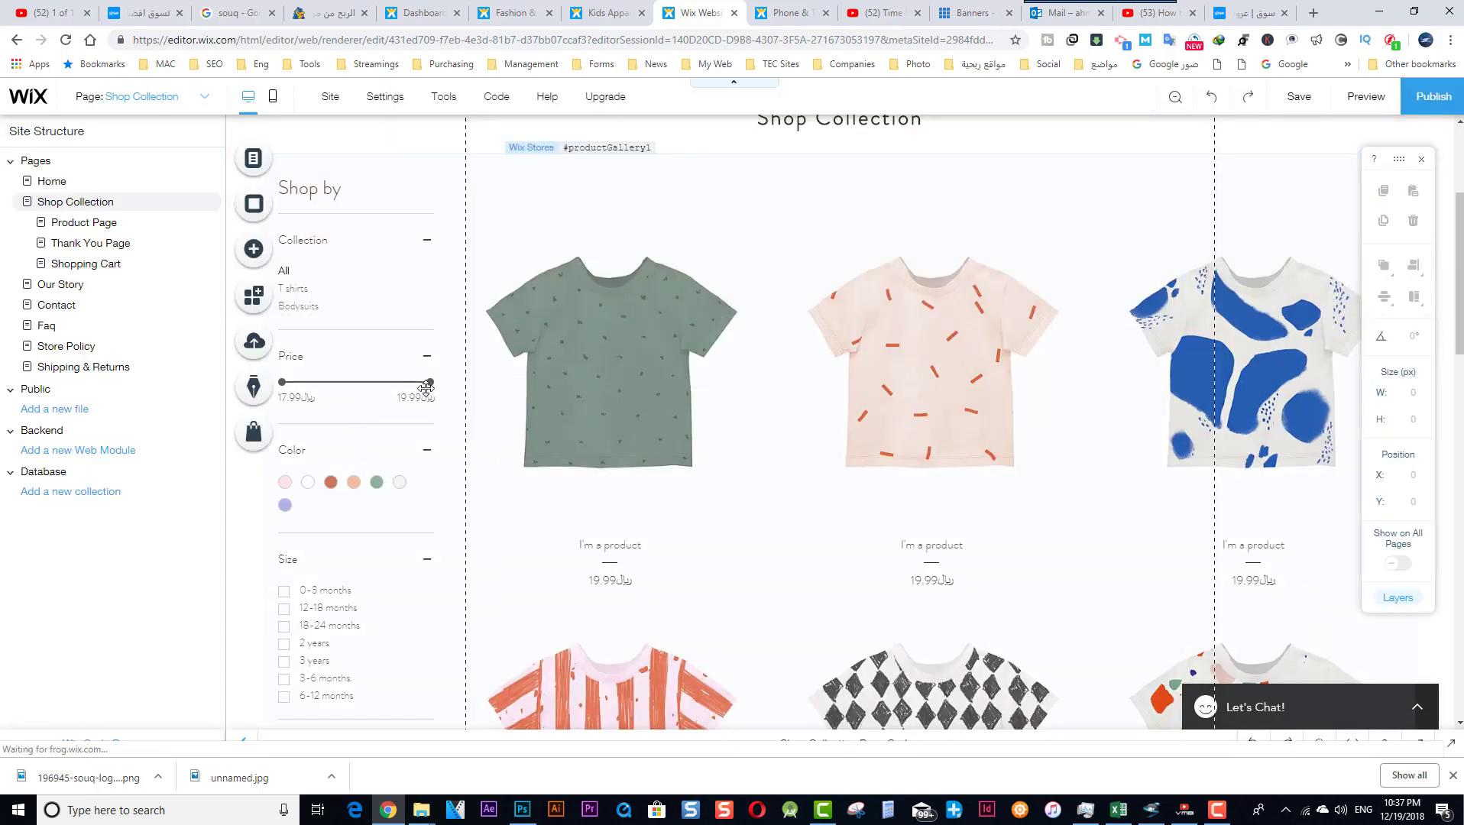
left_click(612, 395)
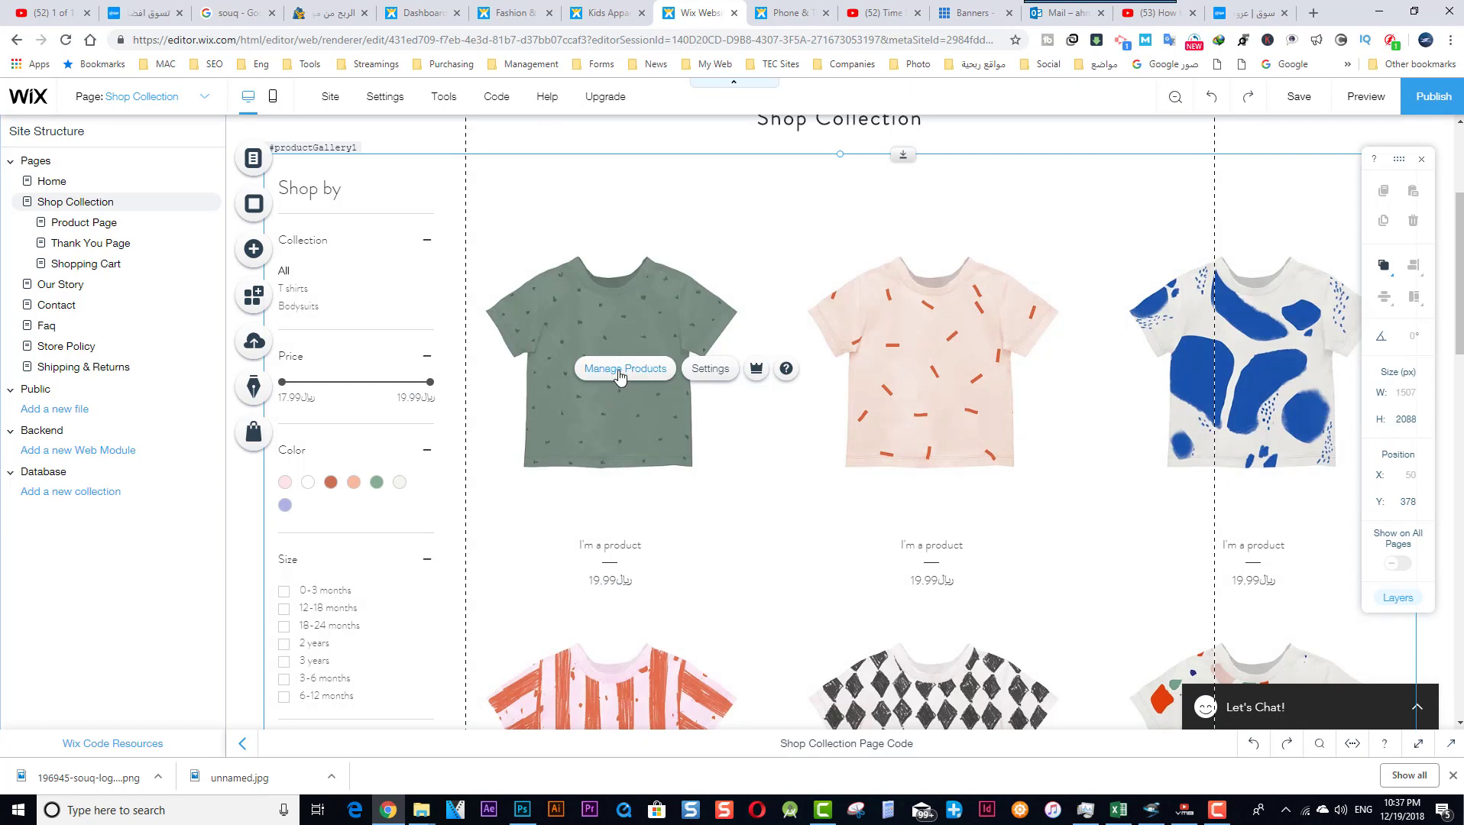
left_click(619, 371)
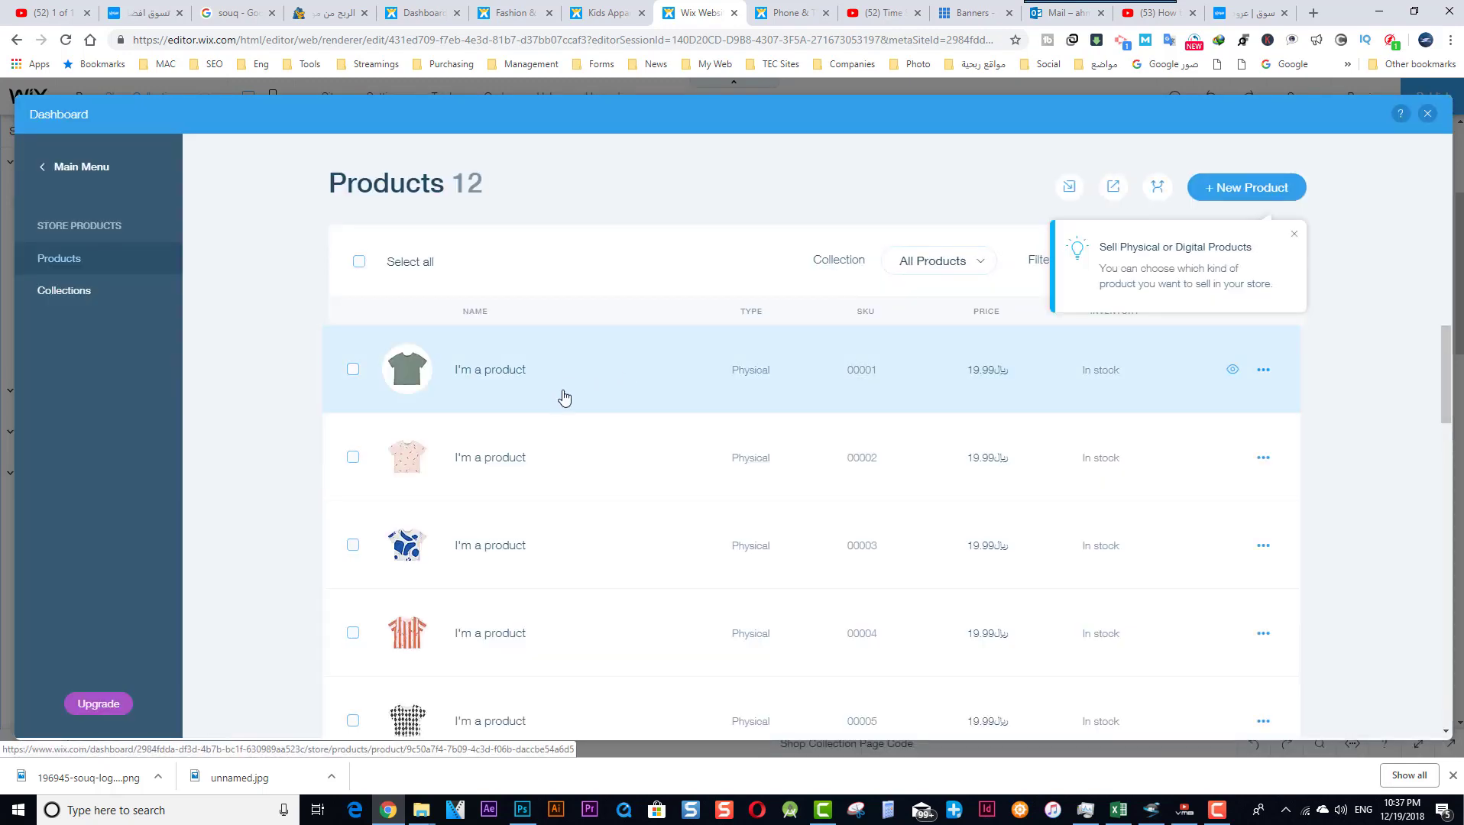
Step: Look through the product list, open the green T-shirt product with SKU 00001 and review its info fields
scroll(574, 451, "down", 5)
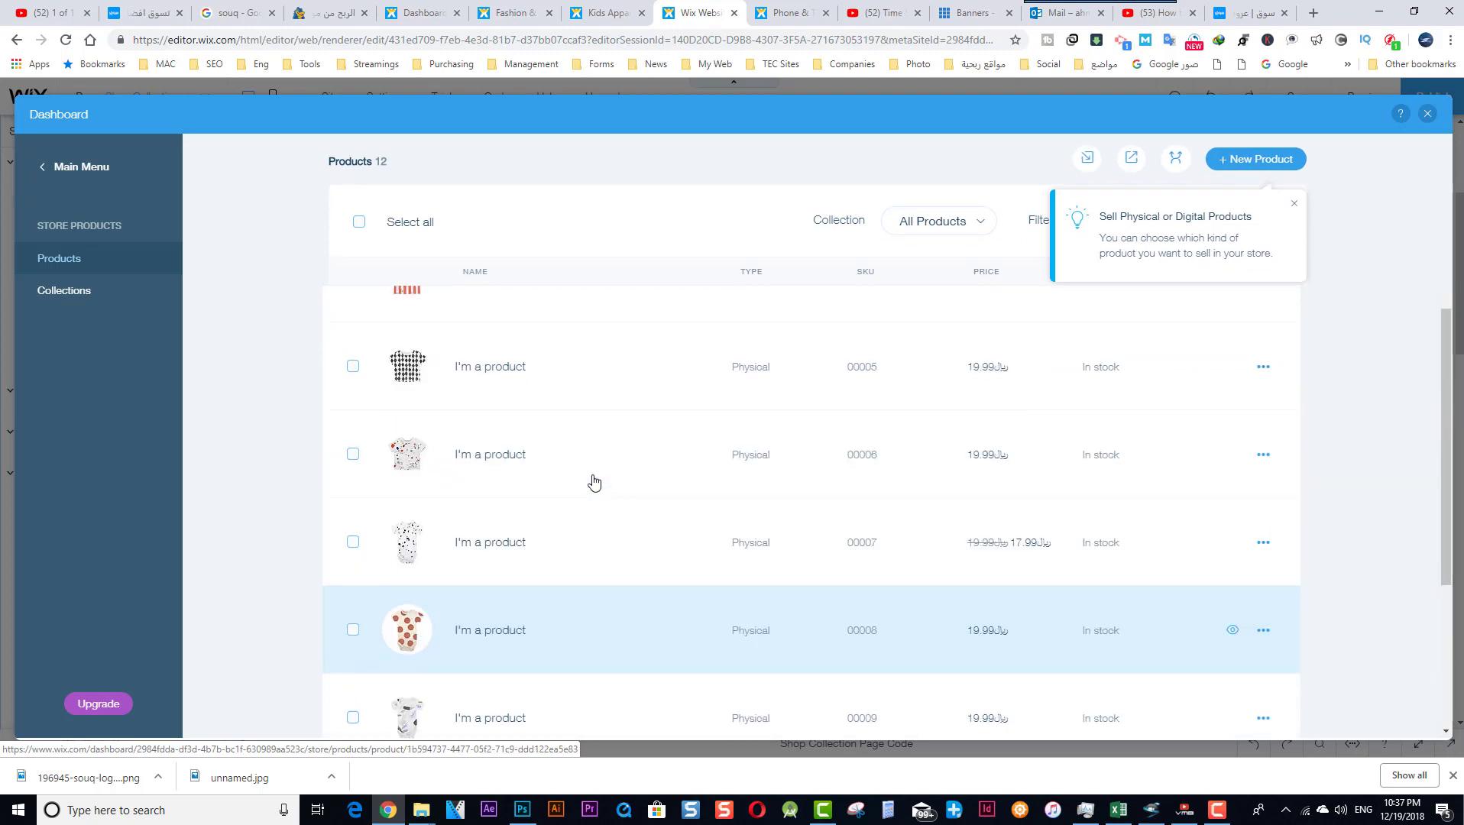
scroll(592, 480, "up", 5)
scroll(591, 481, "up", 1)
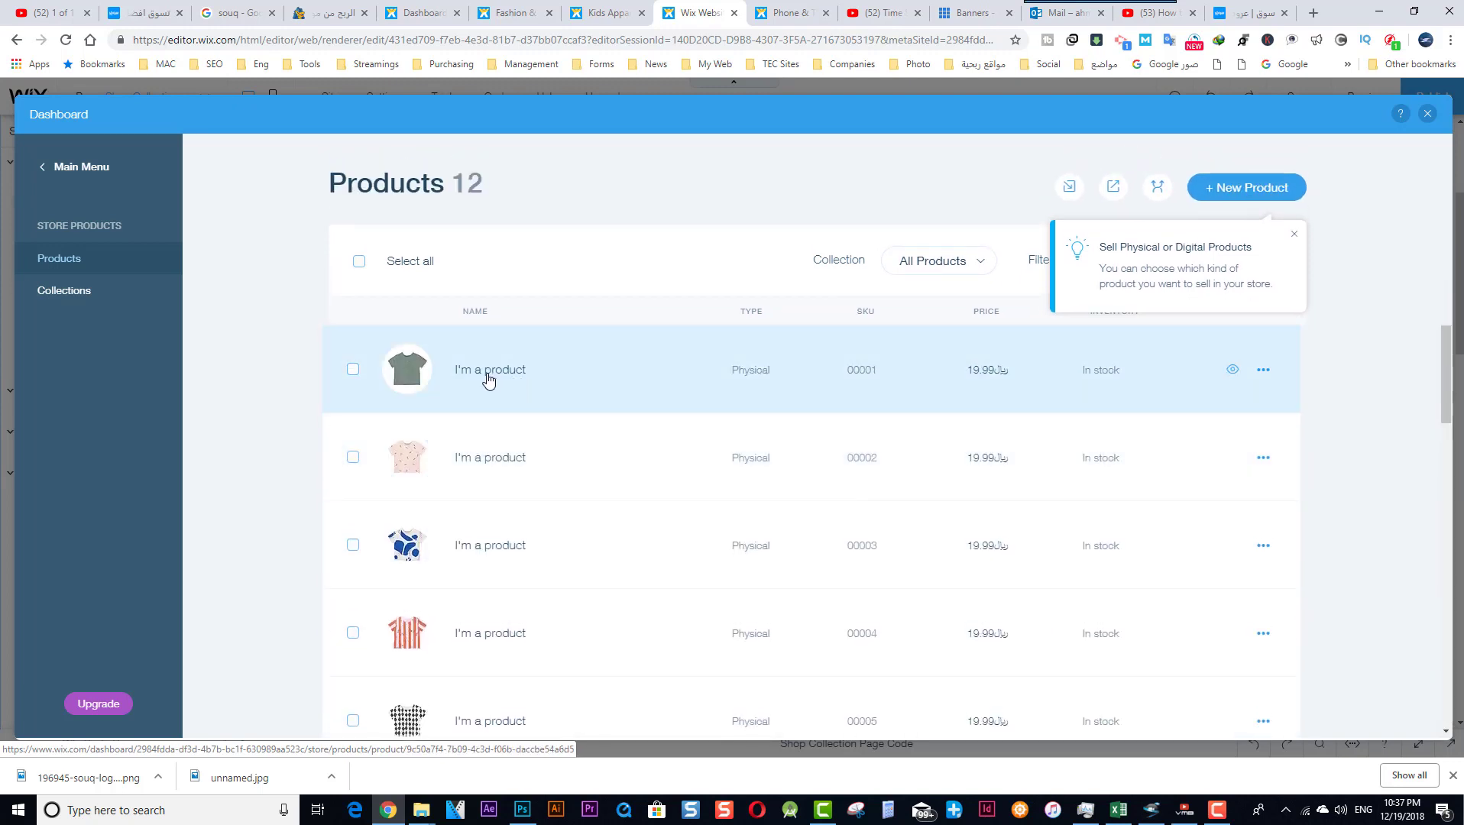
left_click(666, 377)
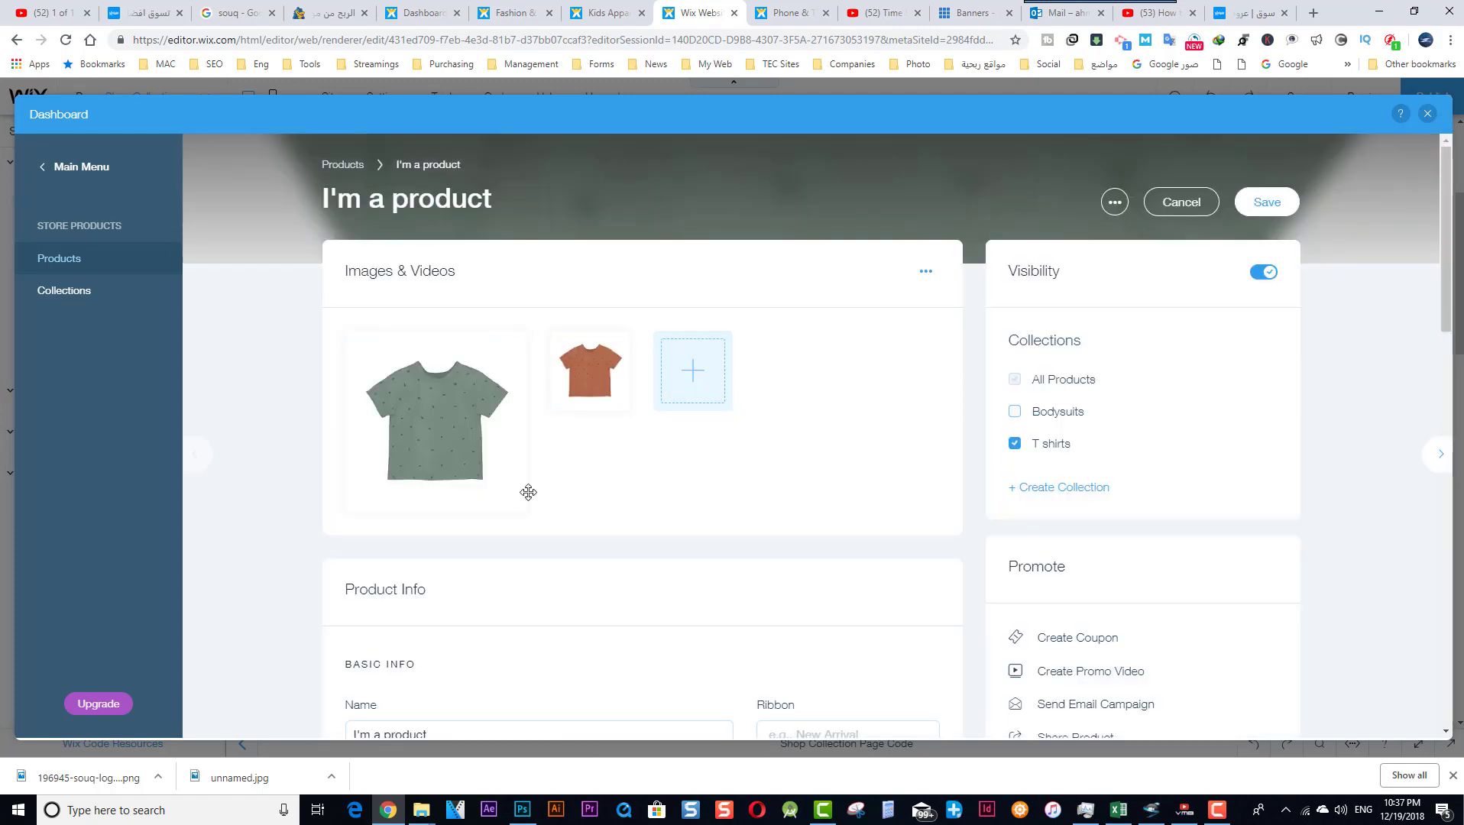
scroll(556, 467, "down", 6)
scroll(555, 465, "up", 6)
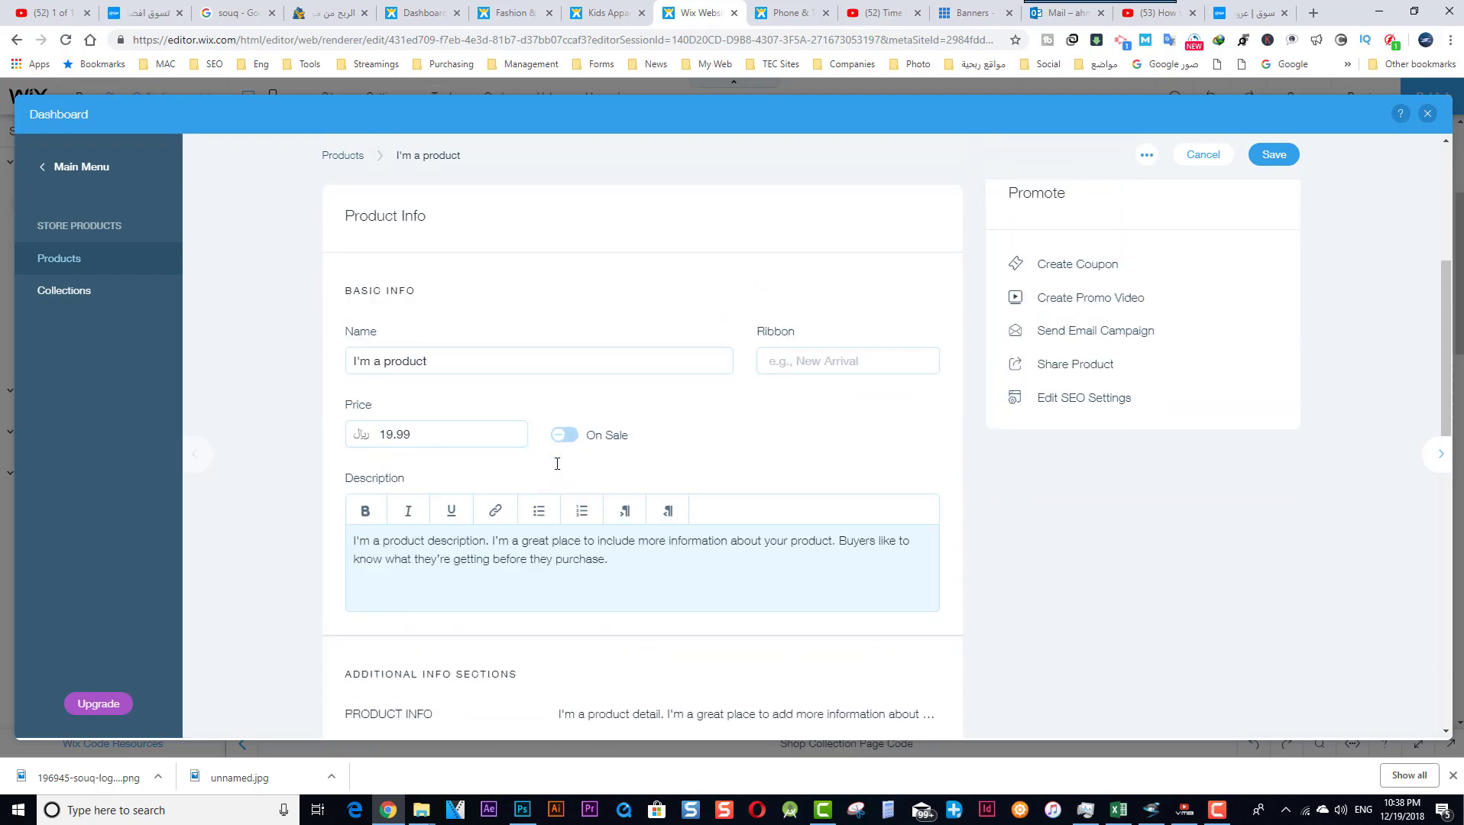
Step: Open the image chooser for the product and browse the Free from Wix images and categories
left_click(515, 351)
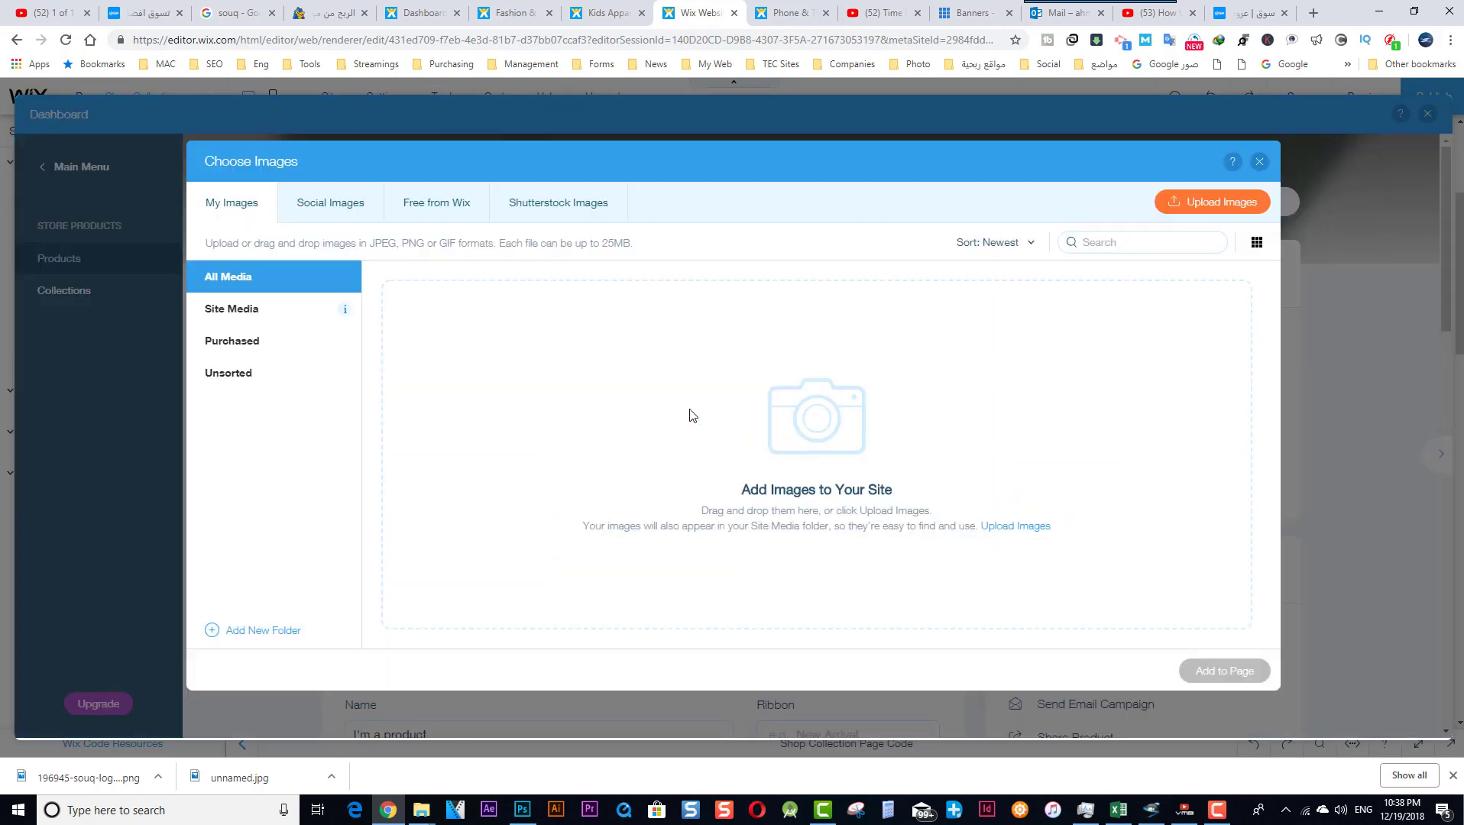
left_click(1202, 203)
left_click(438, 218)
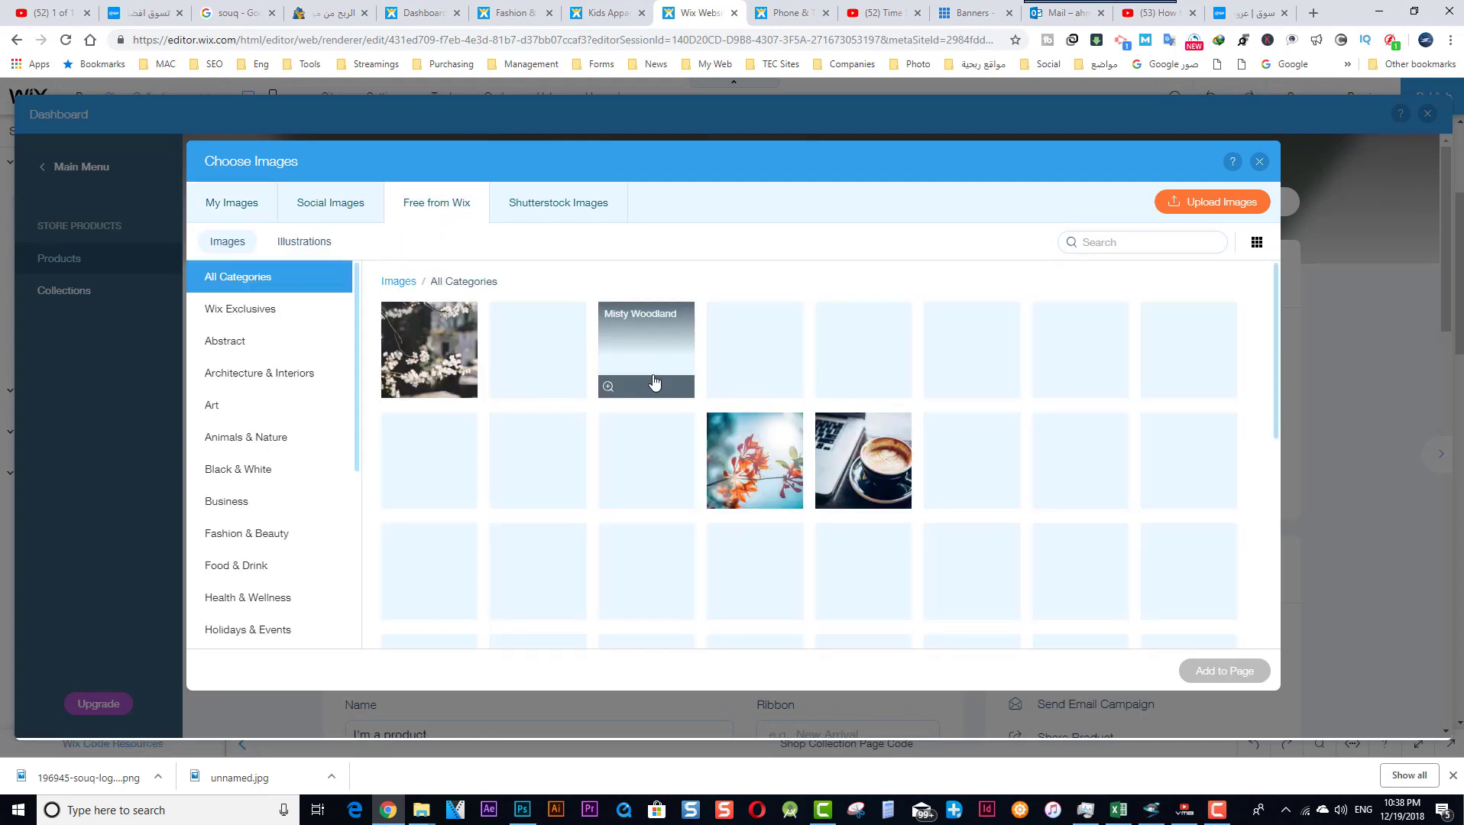
scroll(707, 401, "down", 4)
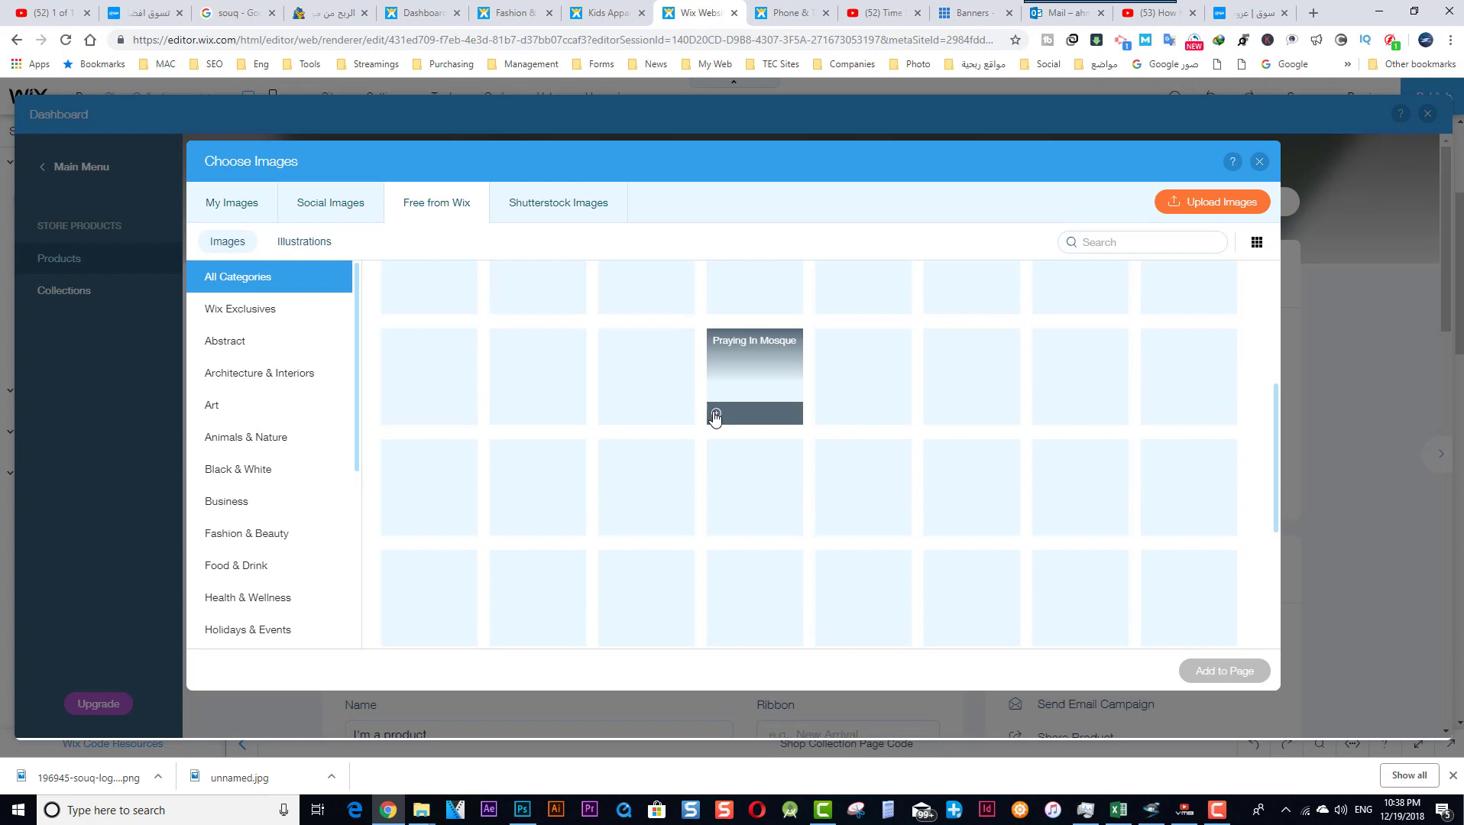
scroll(484, 409, "up", 4)
scroll(281, 428, "down", 3)
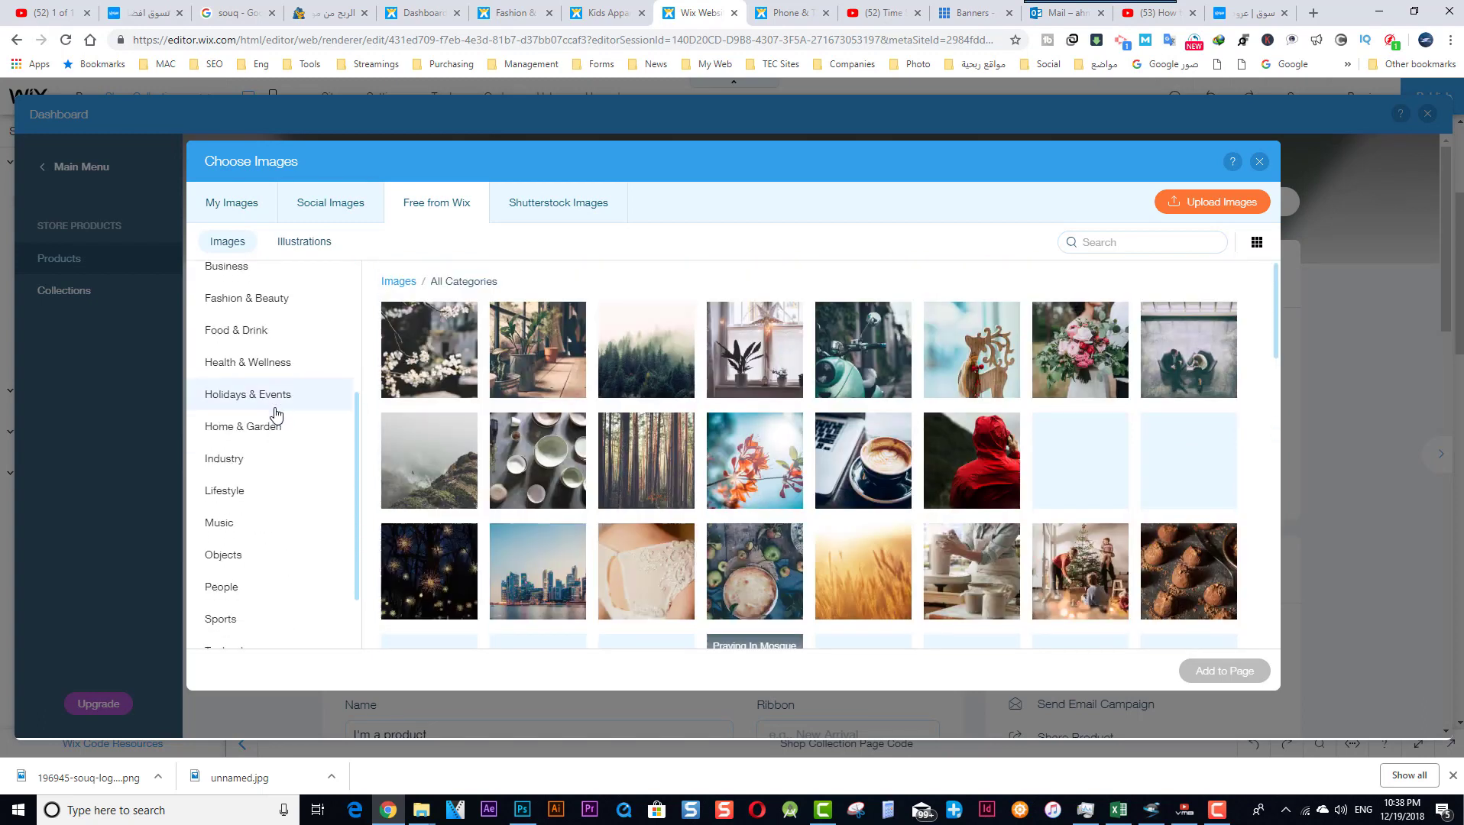
scroll(275, 413, "up", 5)
Step: Search the free Wix images for "kids" and look through them
left_click(1083, 241)
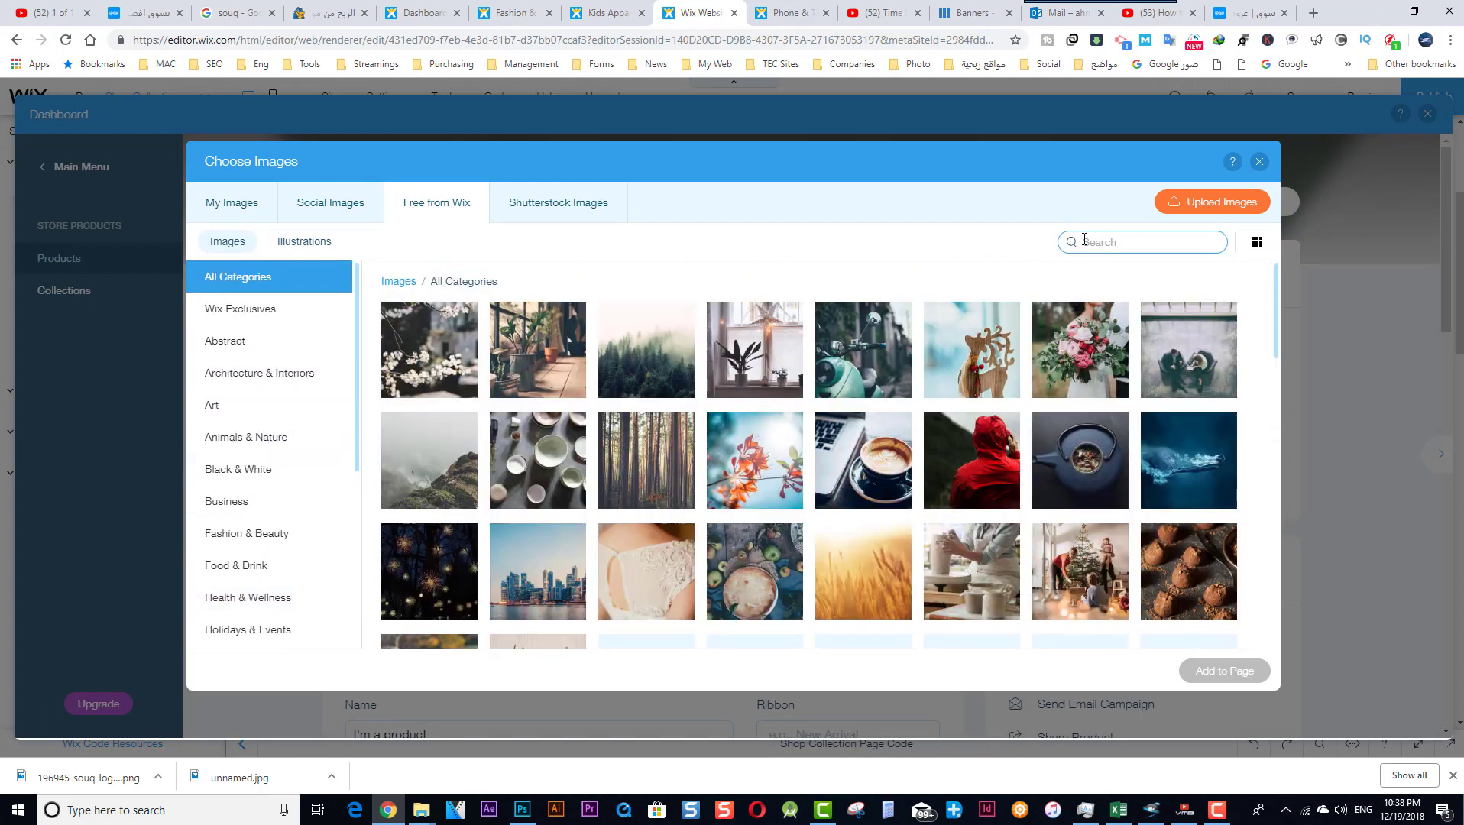
type("sids")
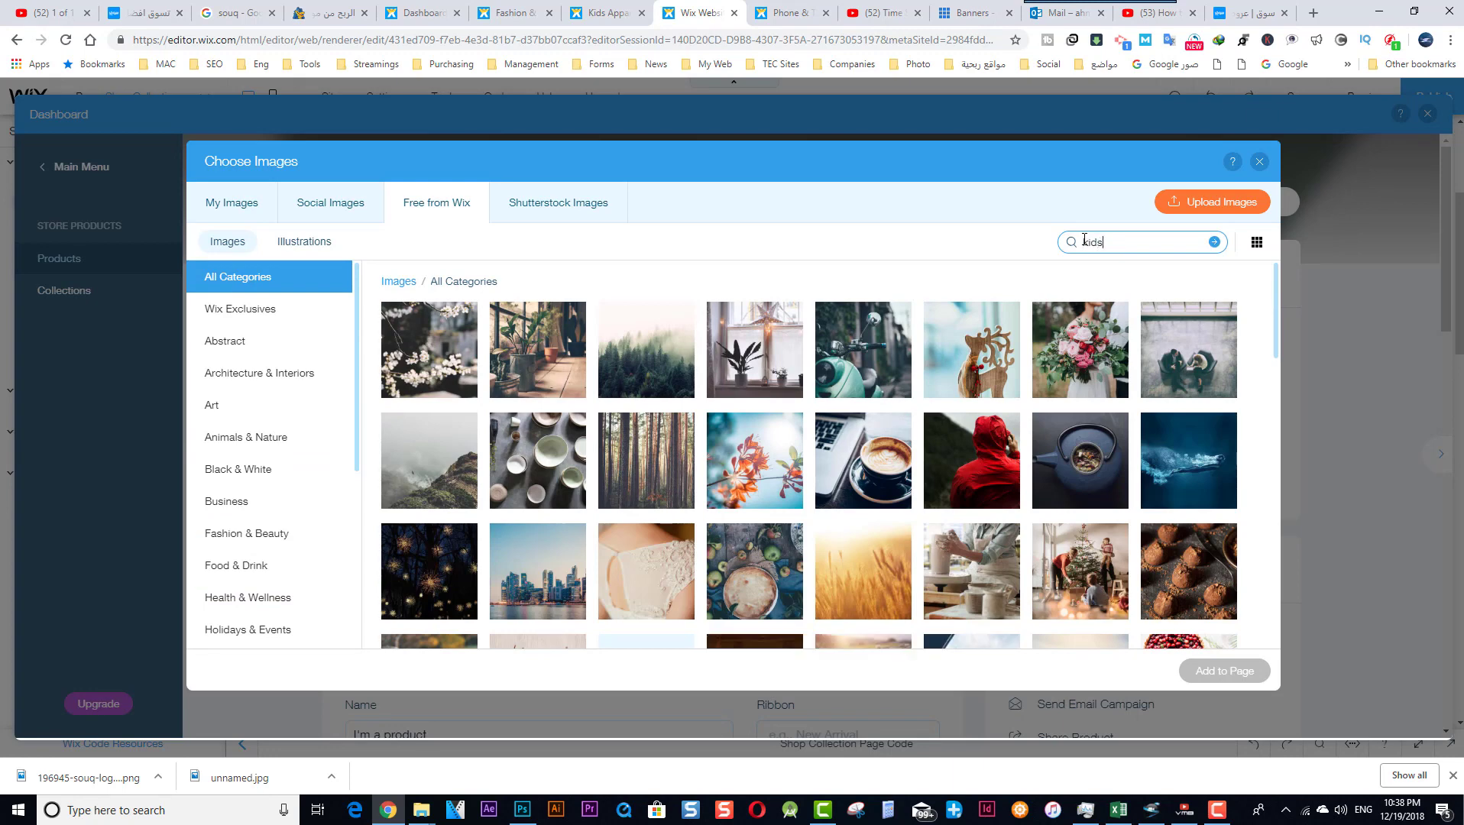
key("Return")
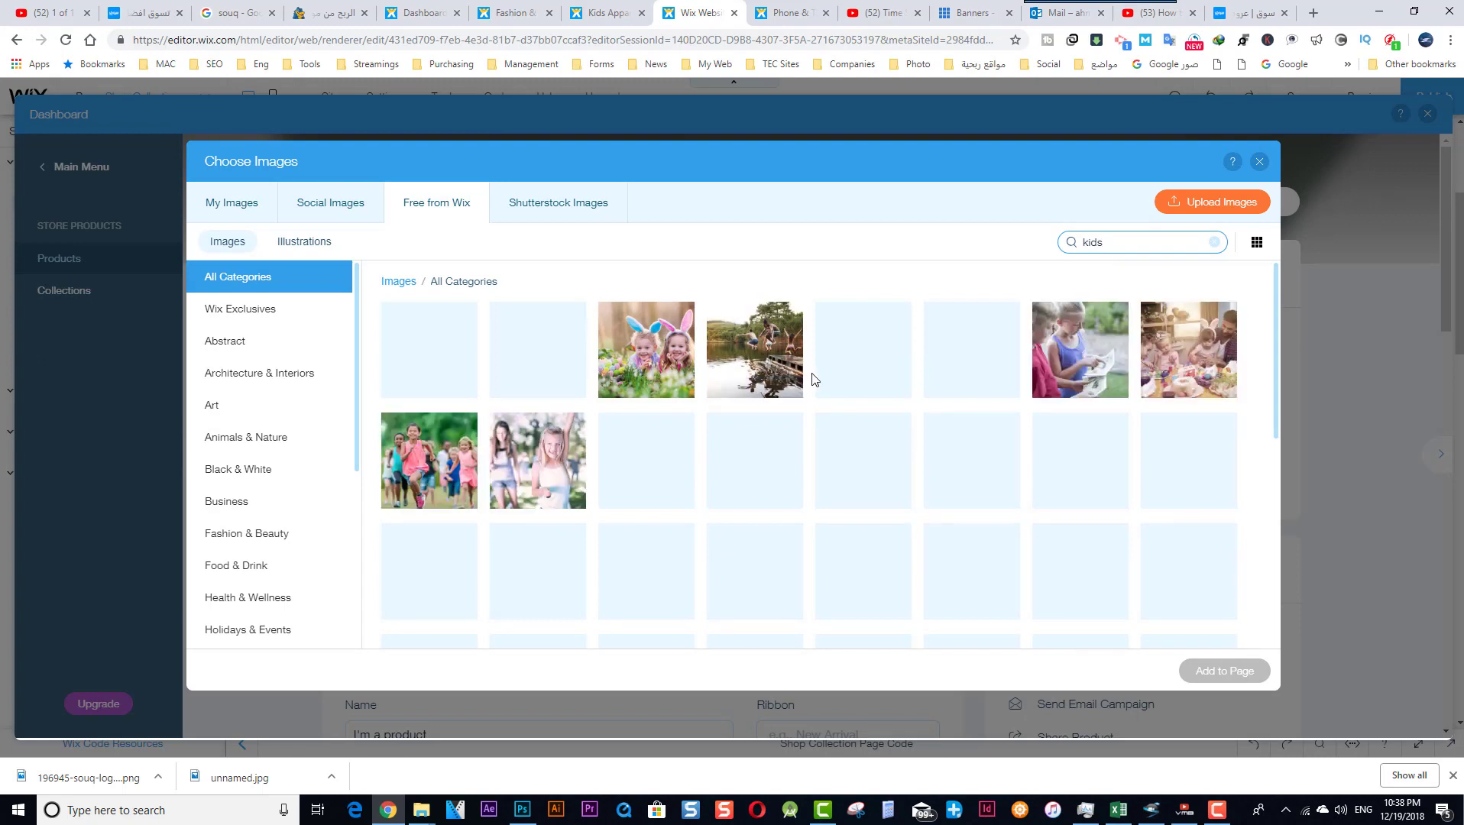
scroll(799, 444, "down", 5)
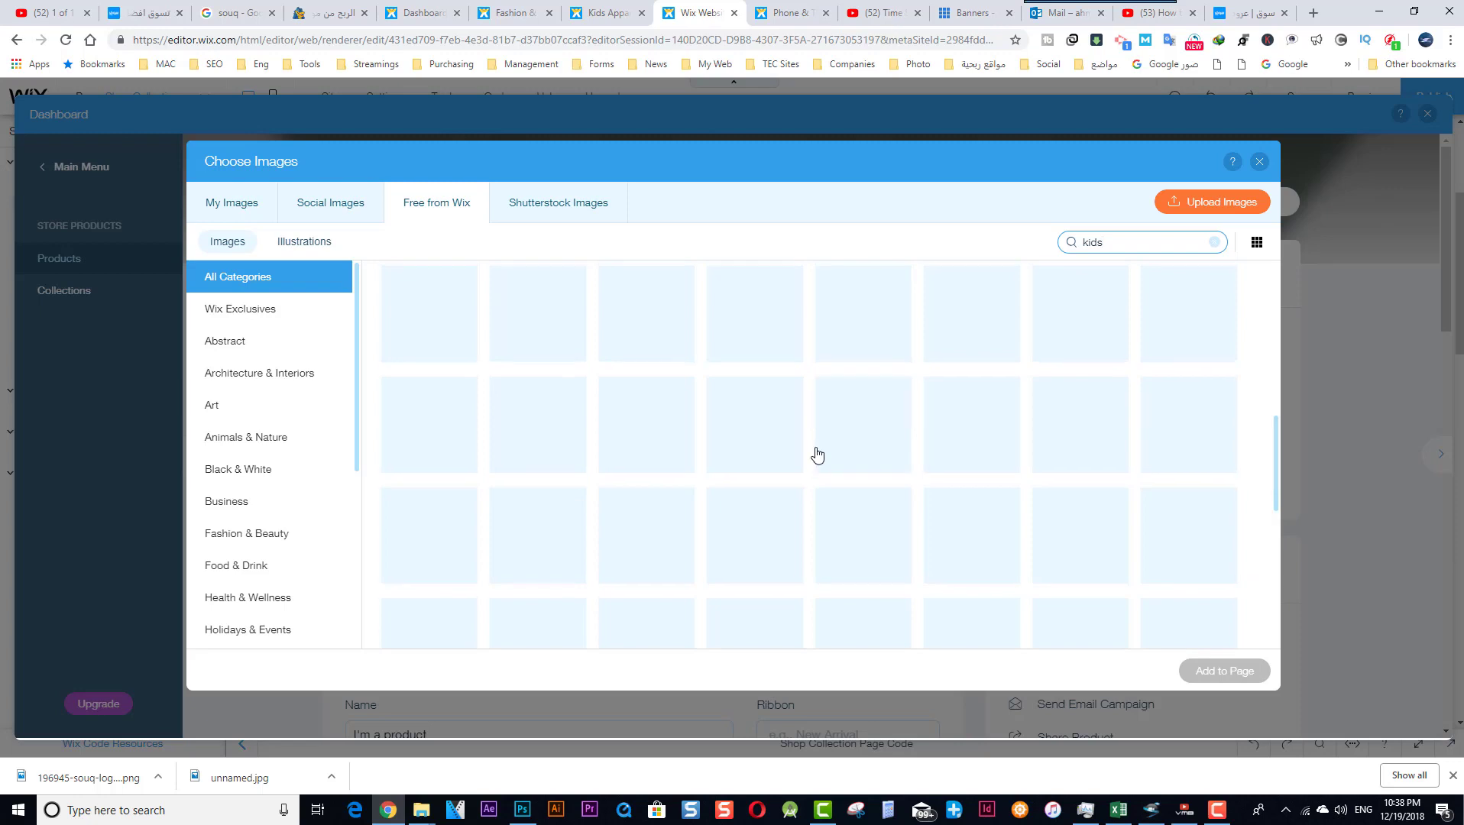
scroll(805, 454, "down", 1)
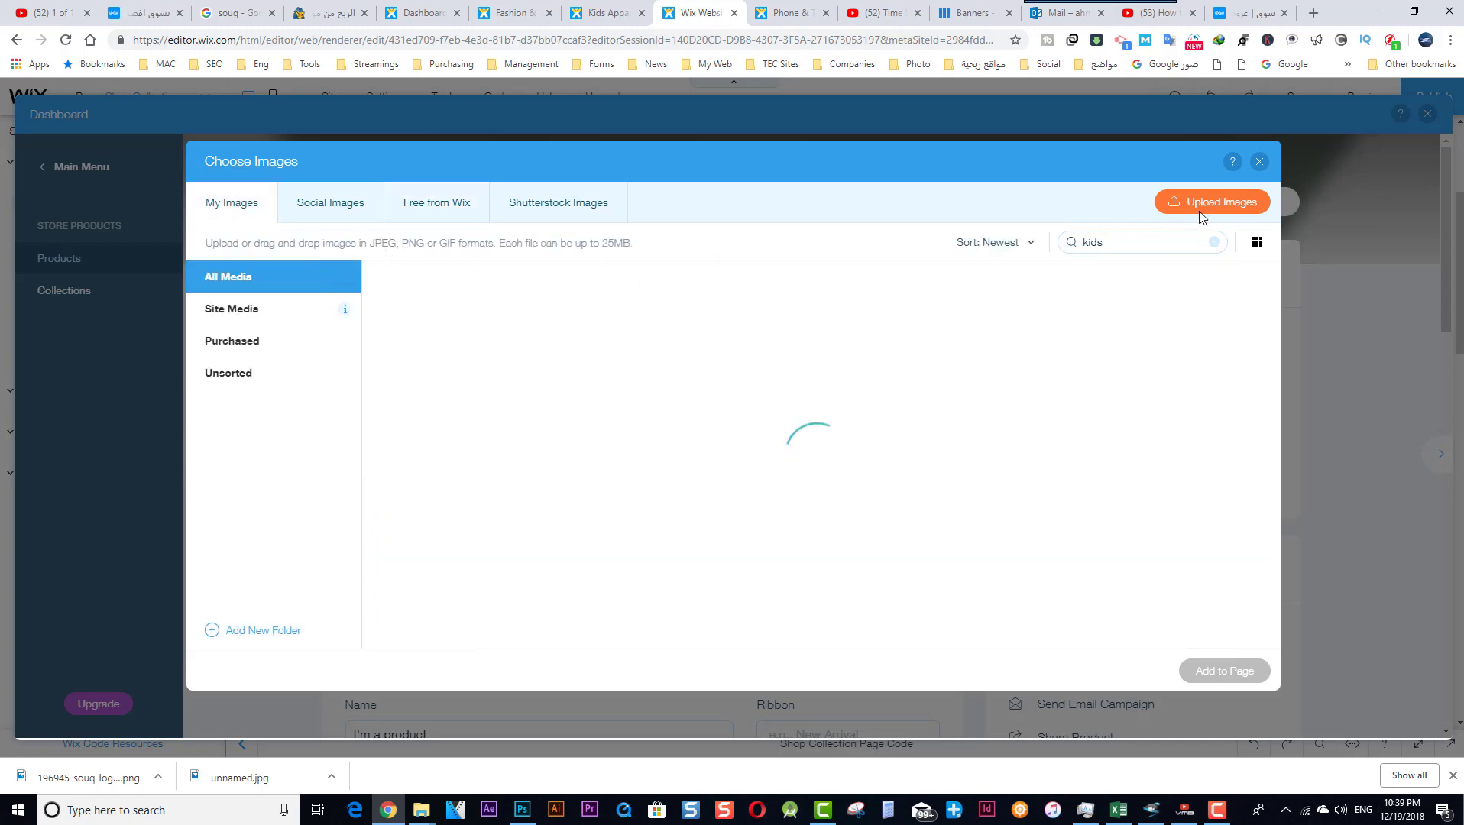
Step: Switch to the Souq website and view both pictures of the Carter's girls' clothing set
left_click(1252, 13)
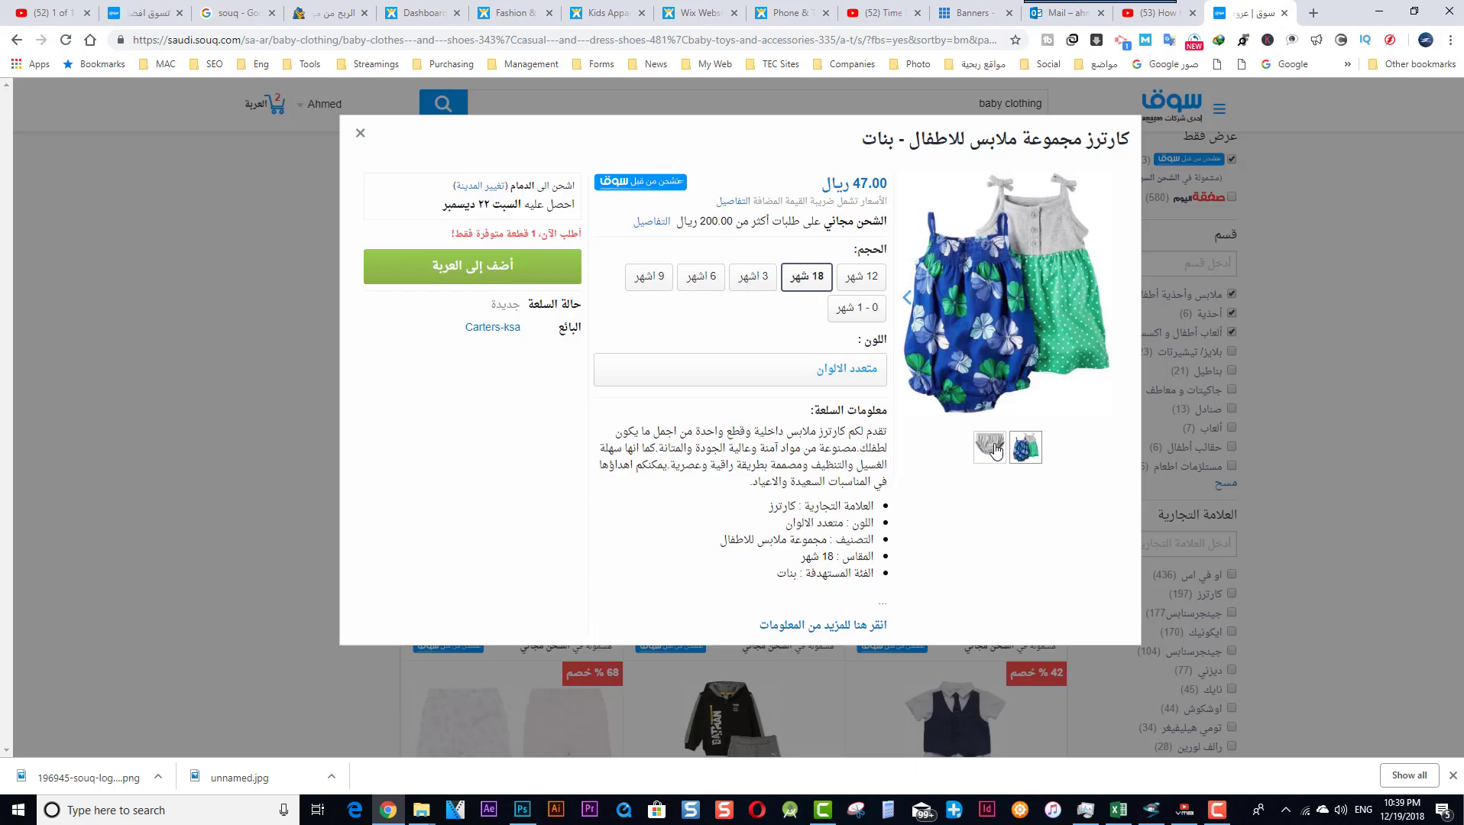
left_click(992, 447)
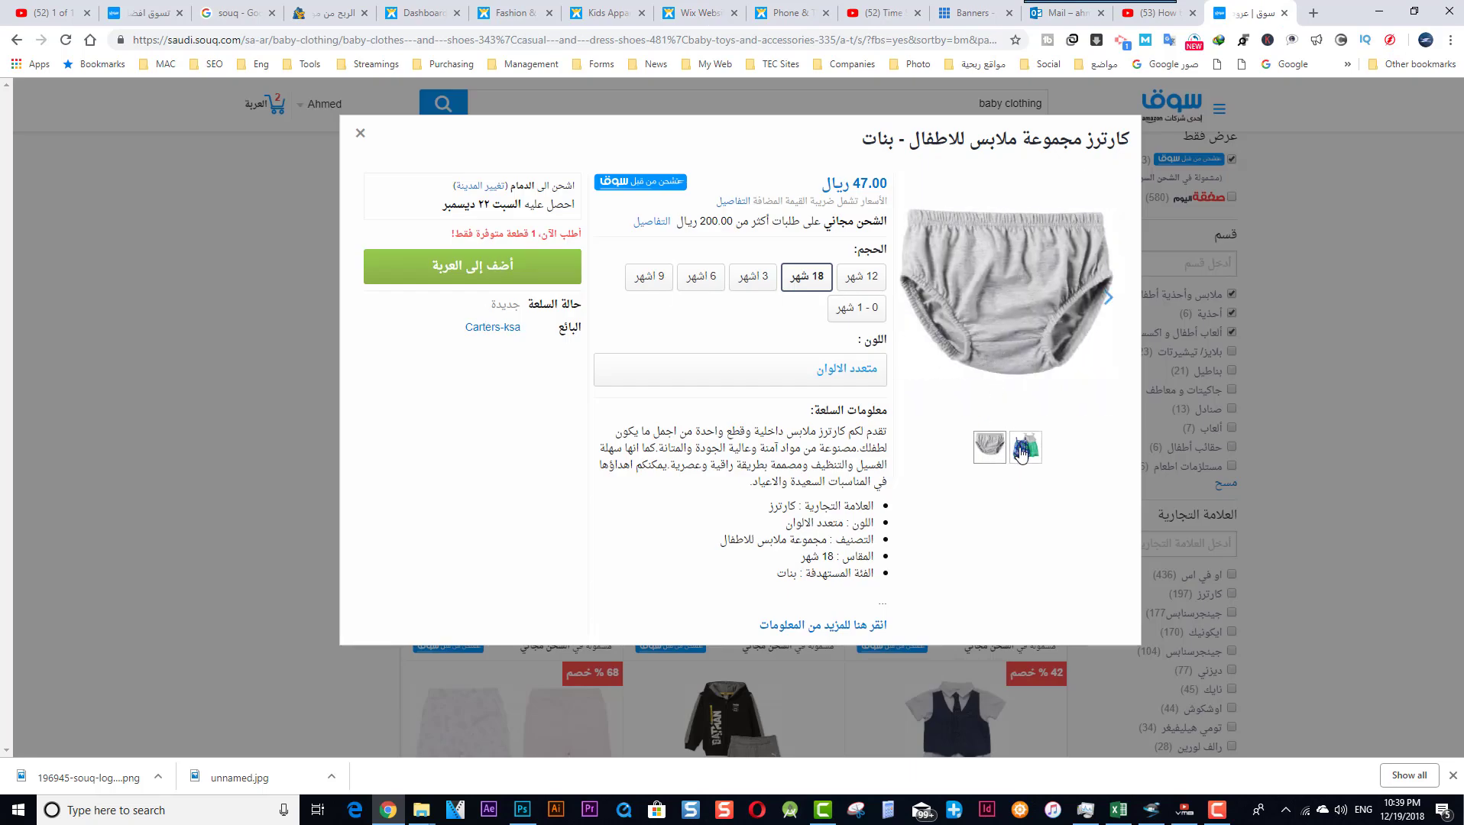
left_click(1021, 451)
Step: Save the blue and green dress picture in the Coming Soon > Free website folder under the name تيشرت اطفال رائع
right_click(1003, 302)
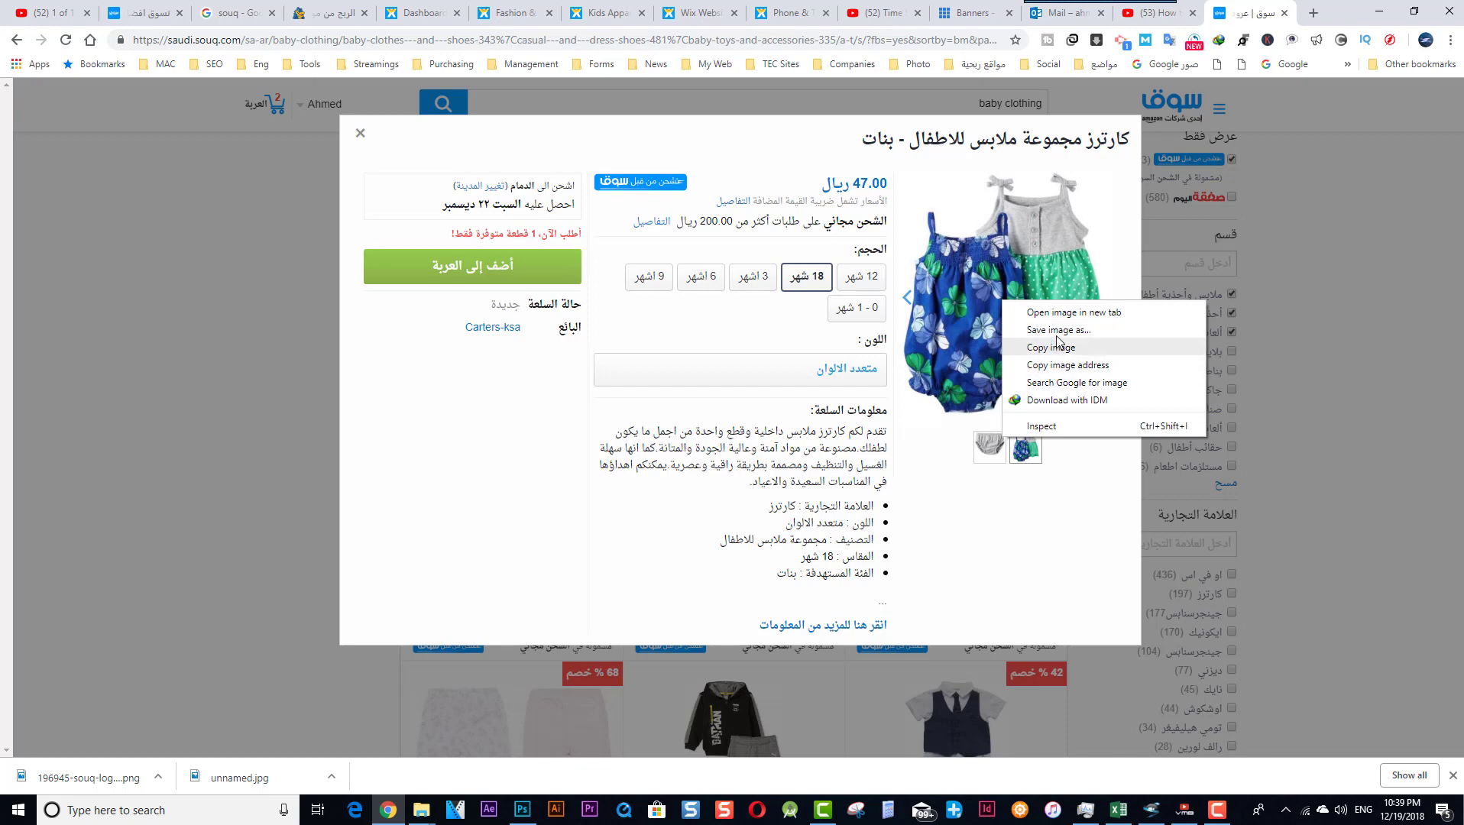
left_click(1026, 350)
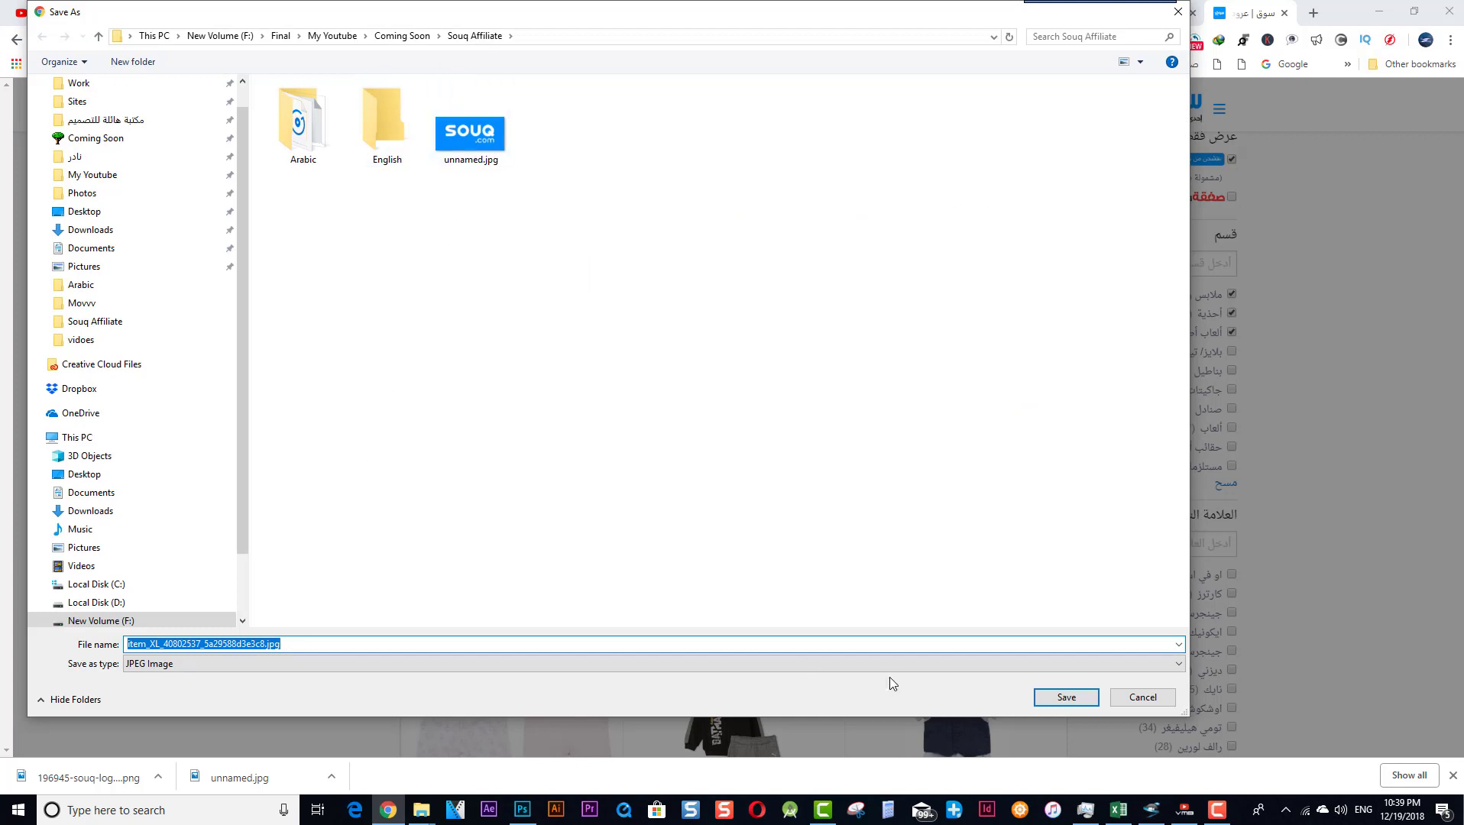
left_click(402, 36)
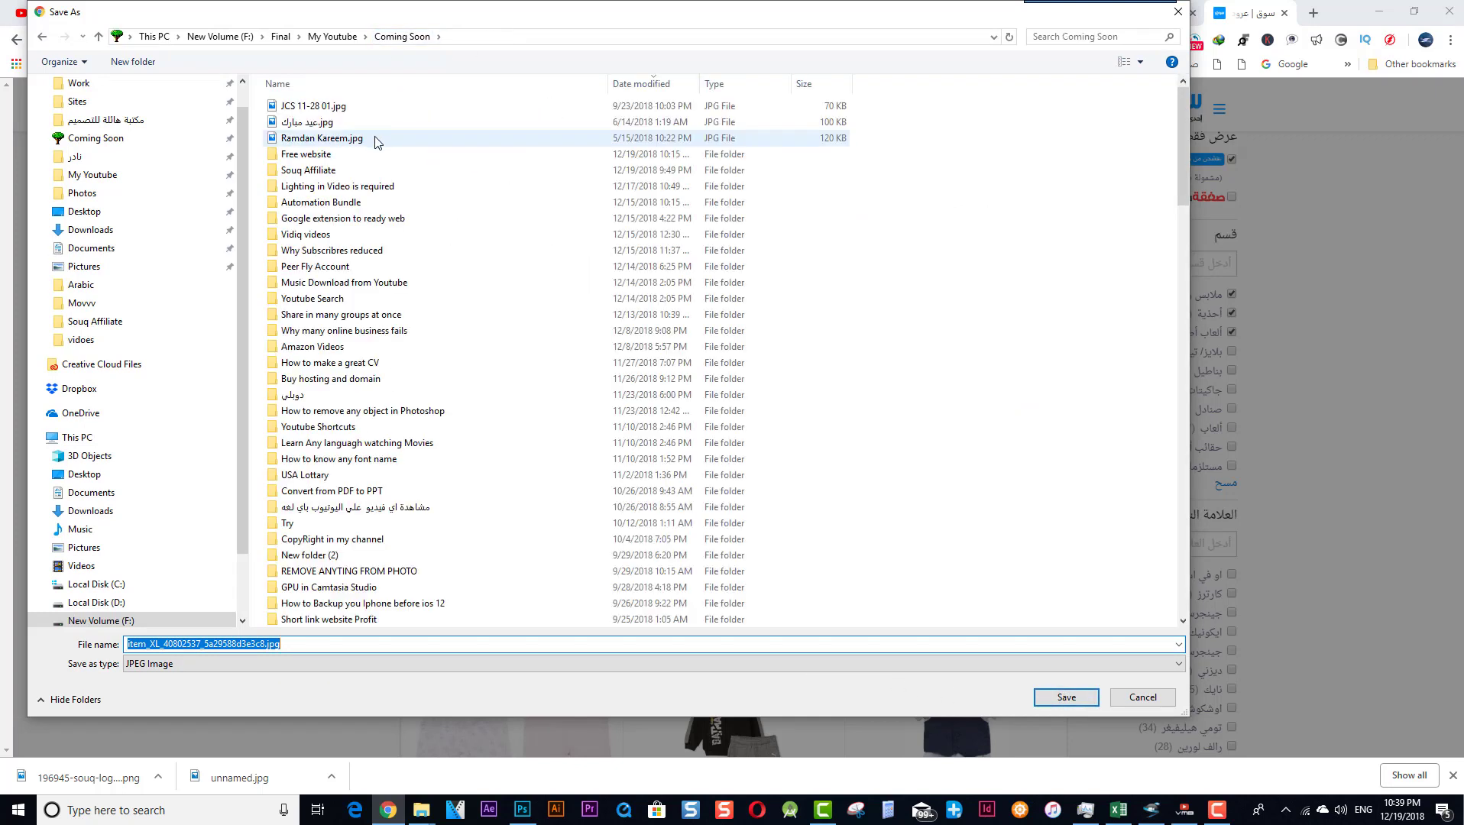
double_click(330, 154)
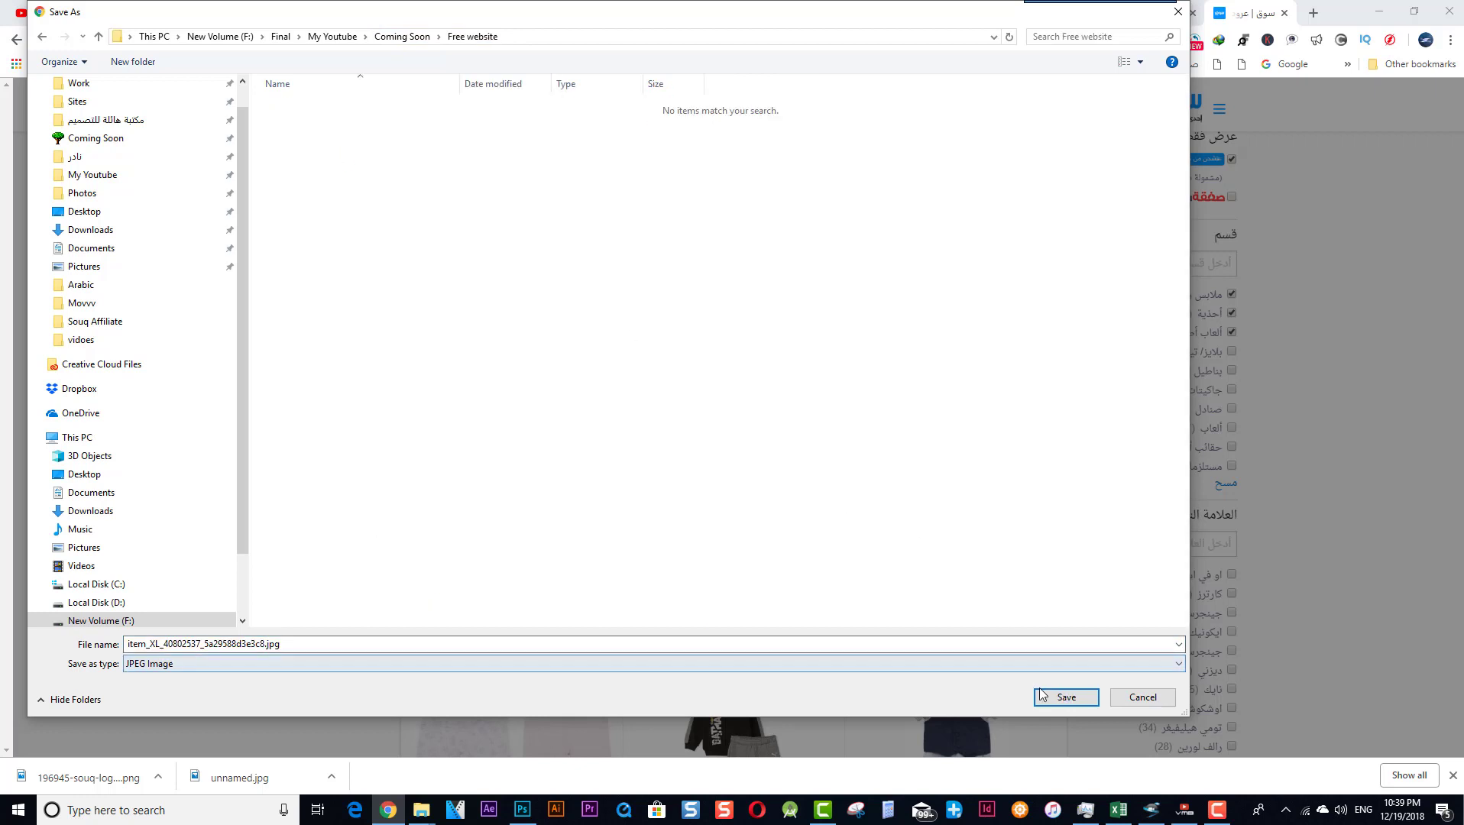
left_click(332, 644)
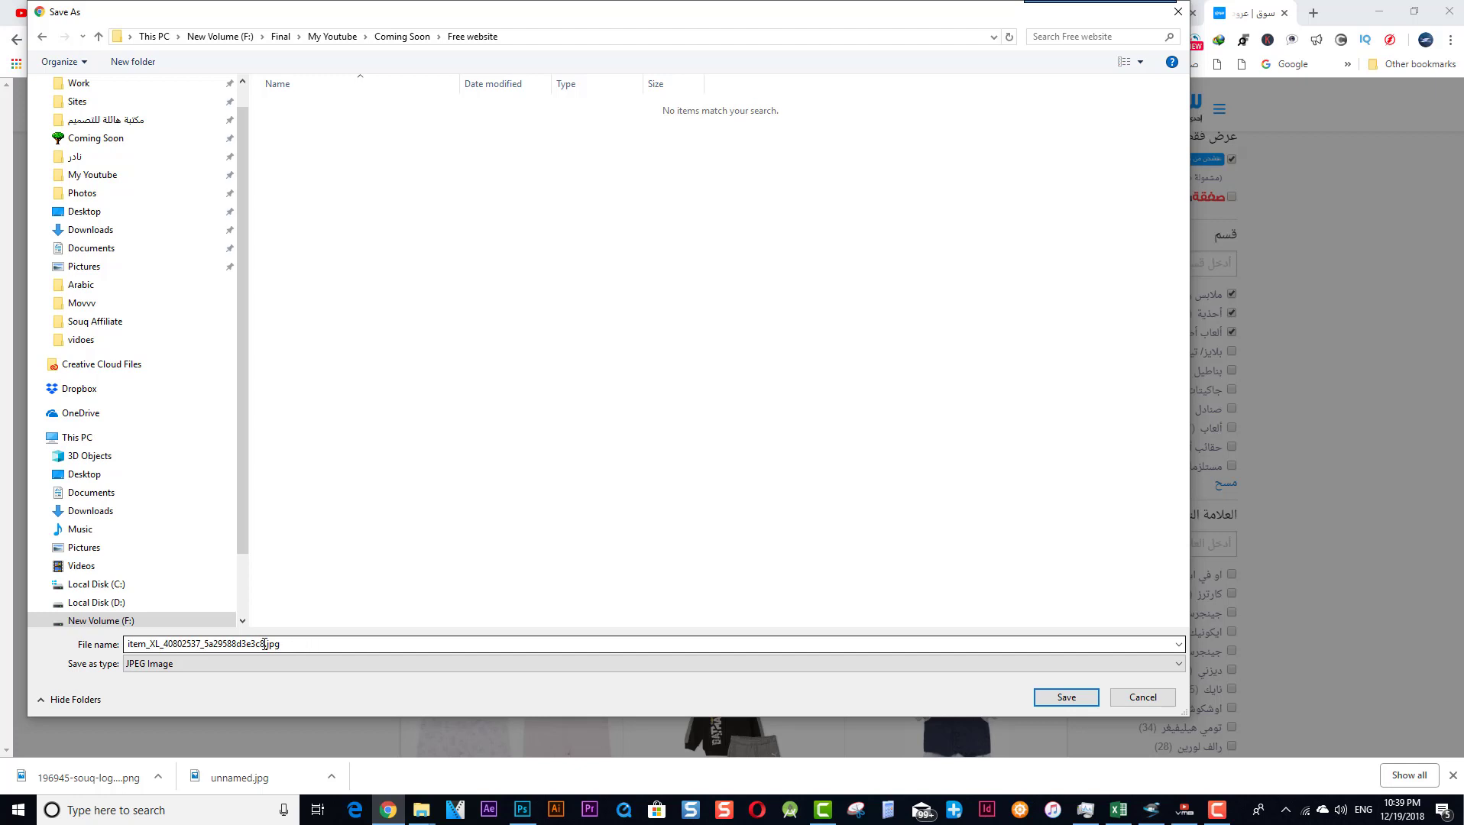
double_click(152, 644)
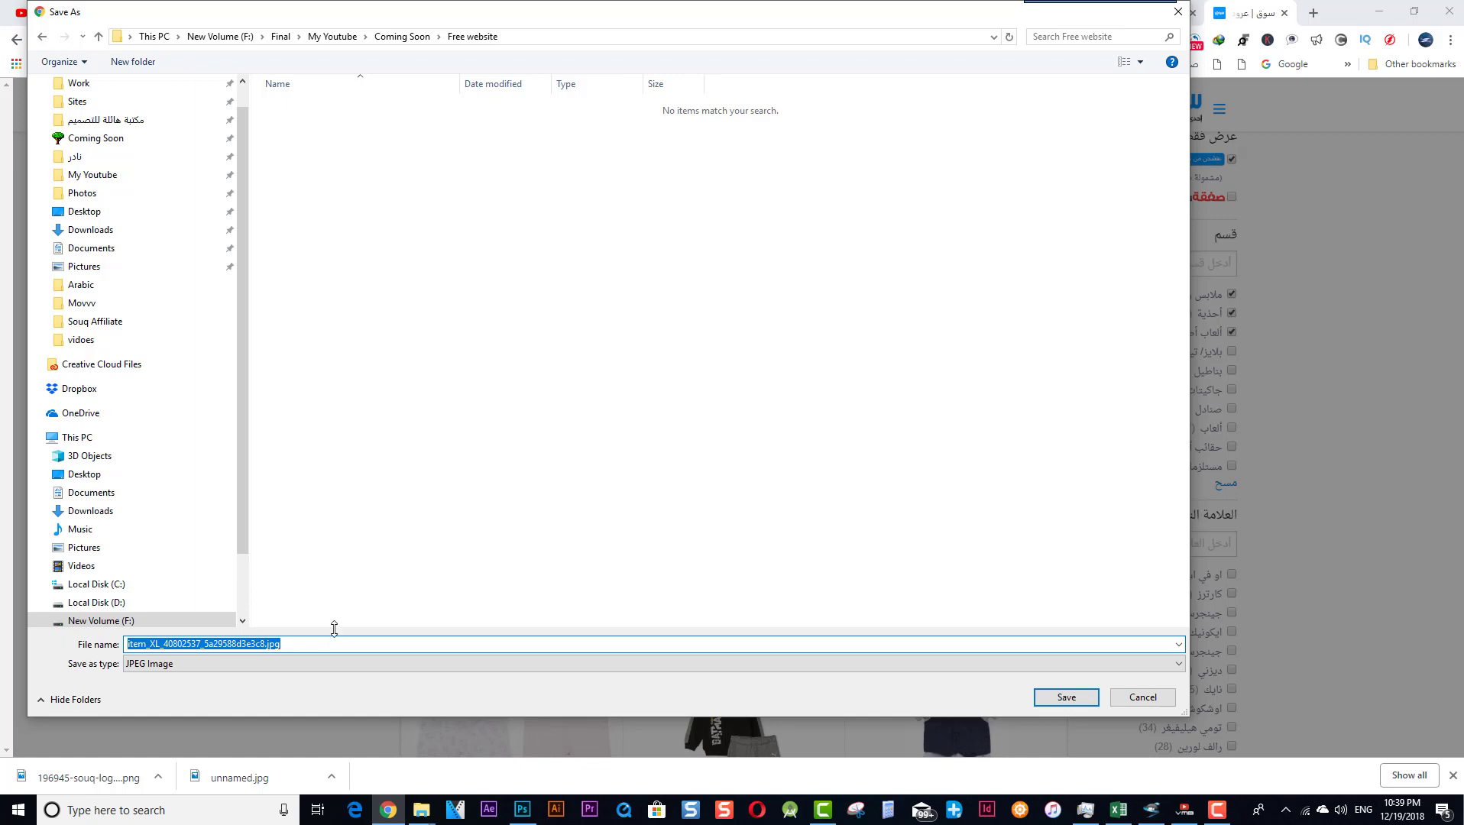
type("ي")
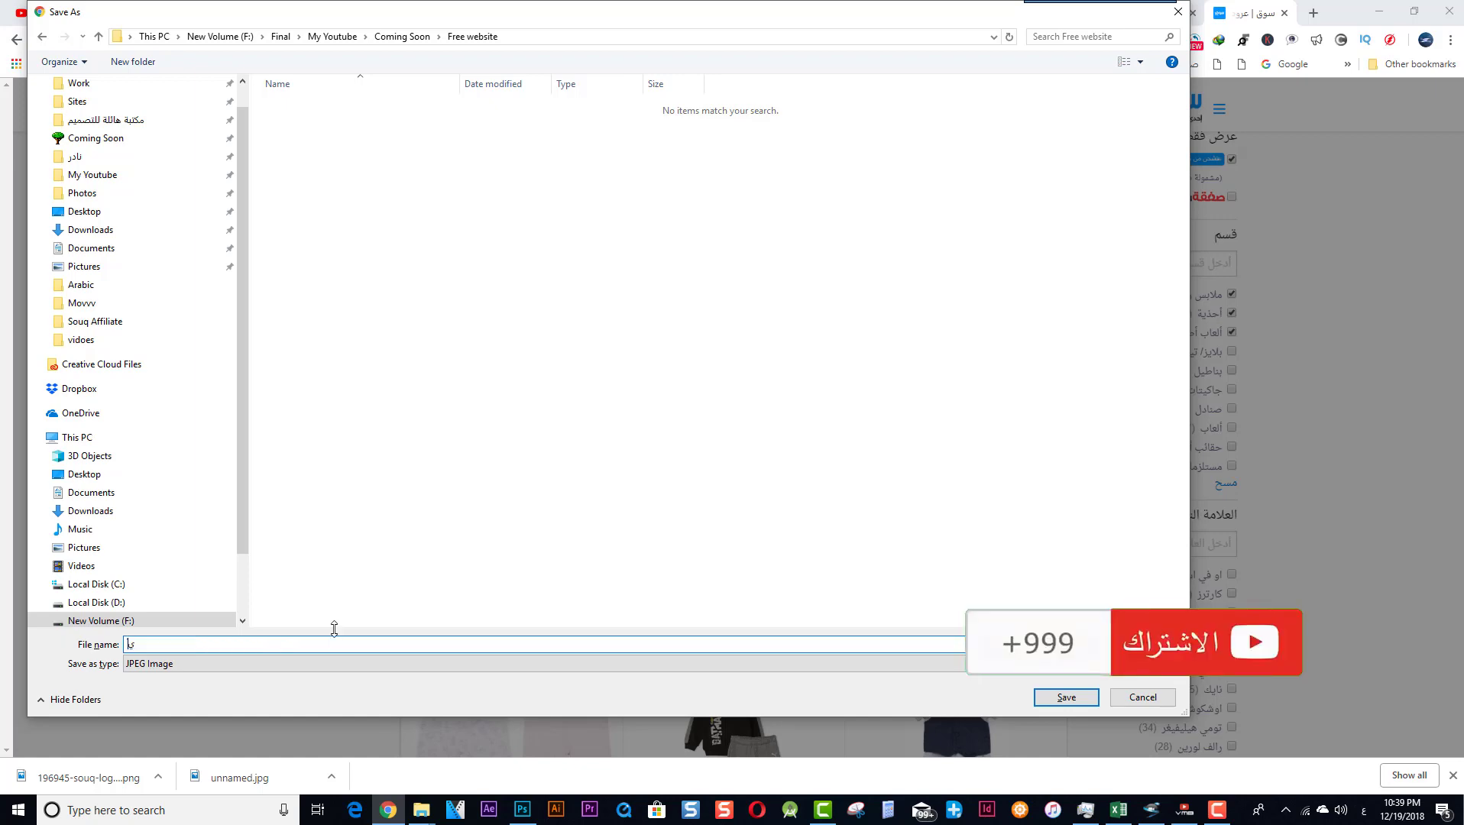
key("ctrl+v")
key("Return")
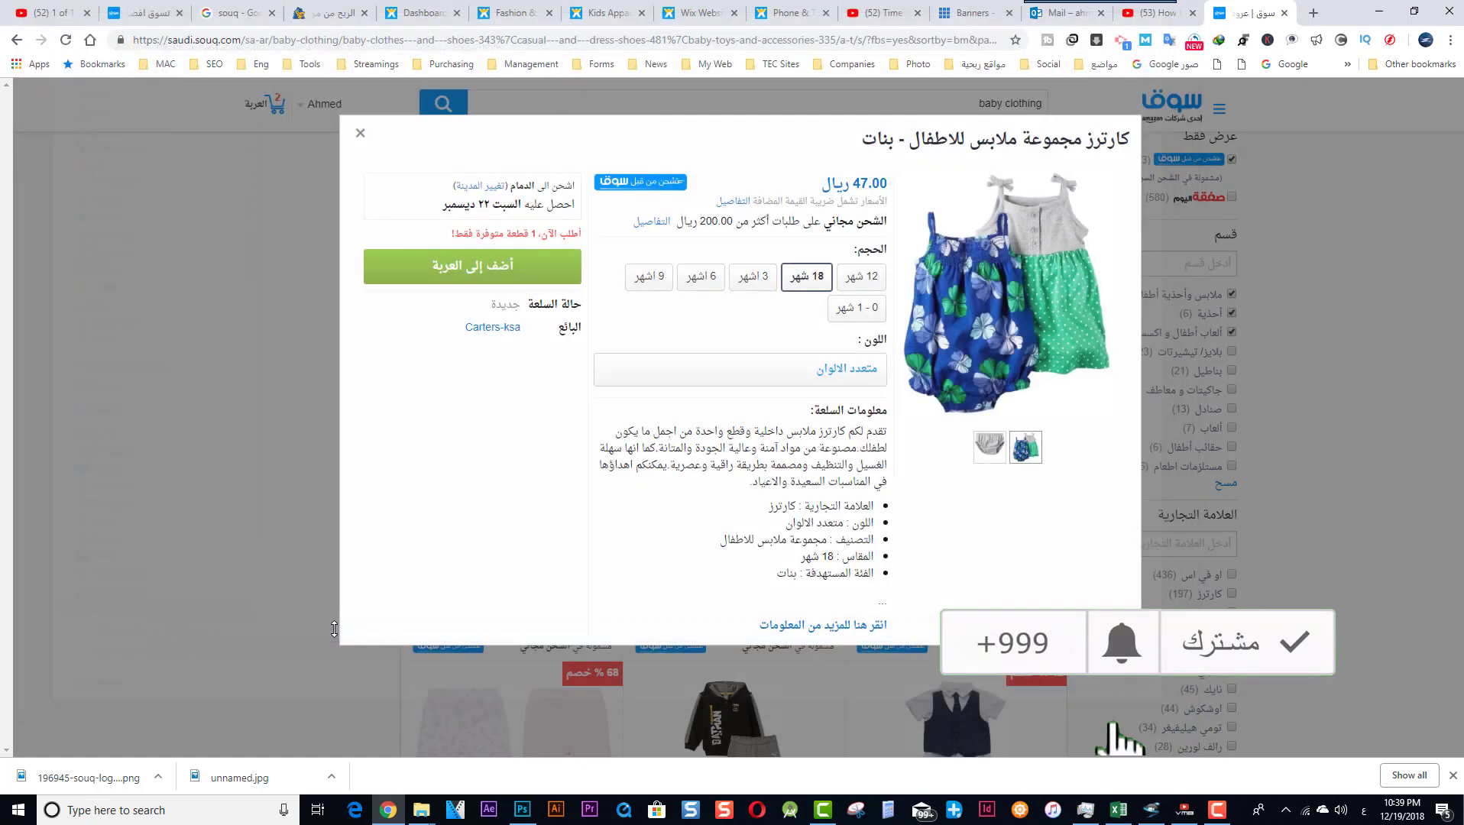
Step: Save the grey bloomers picture of the same Souq product as تيشرت اطفال رائع1 in the Free website folder
left_click(990, 447)
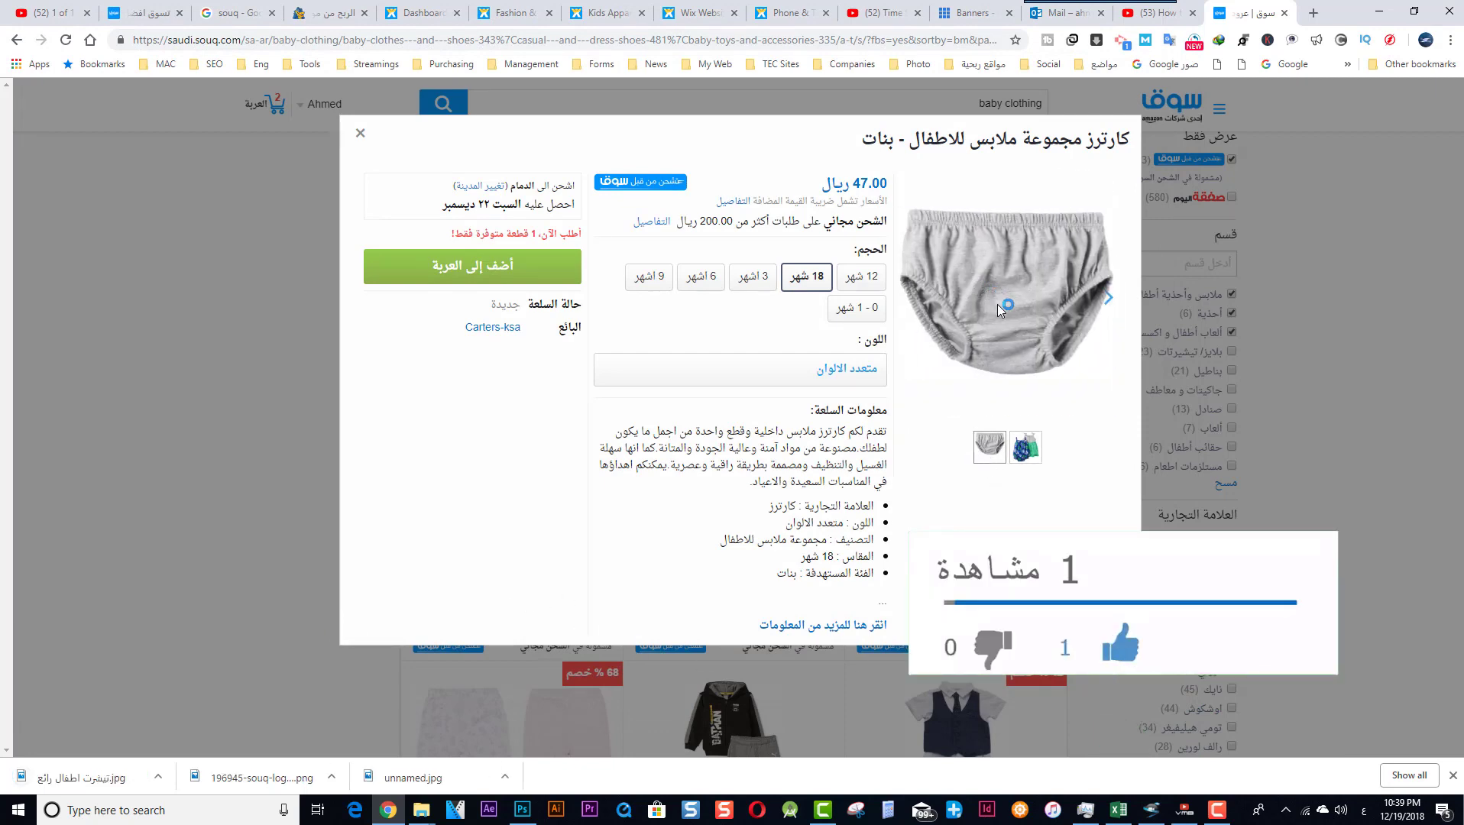
right_click(988, 297)
left_click(1024, 310)
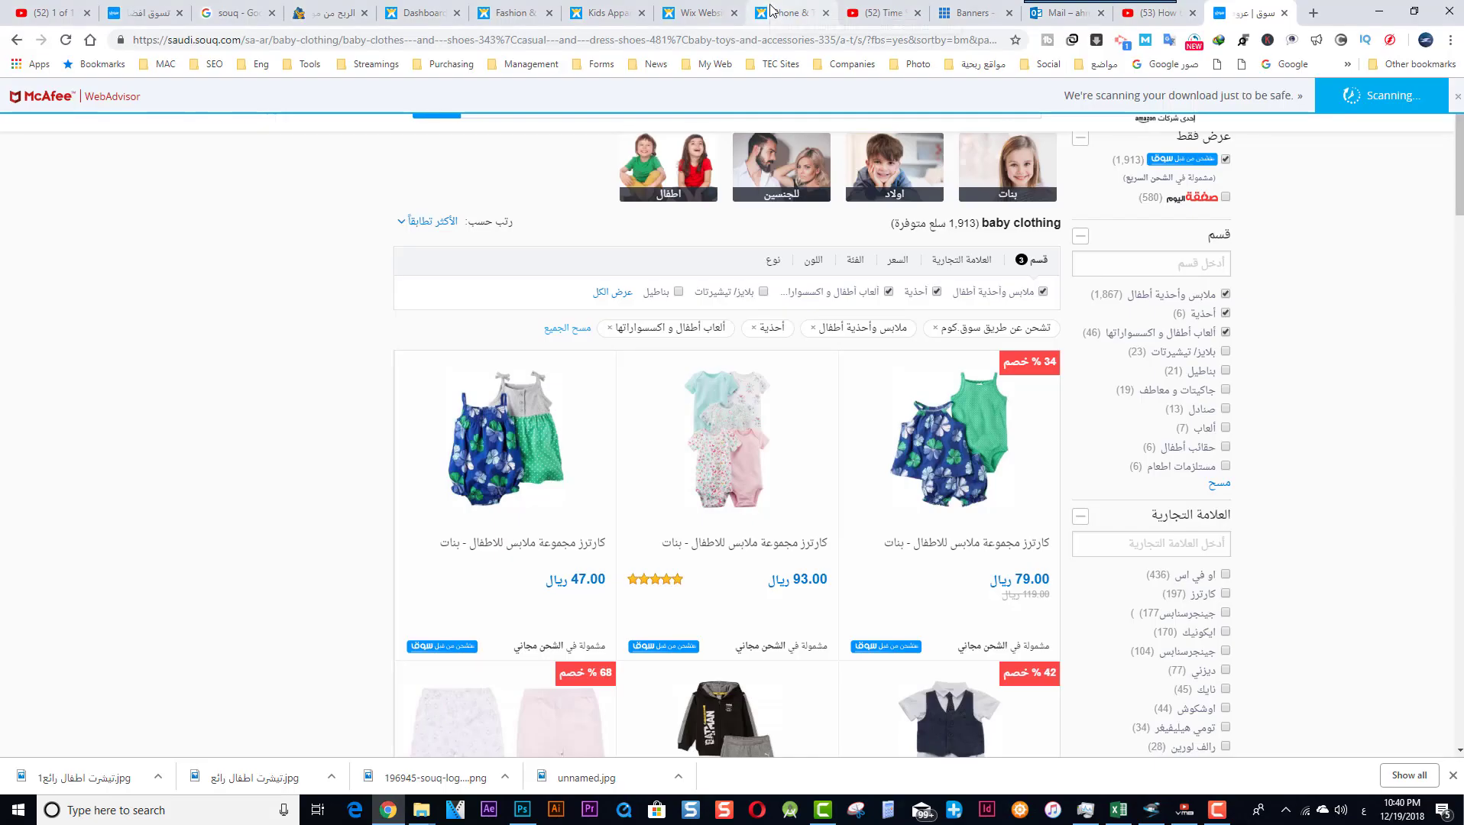
Step: Close the phone and tablet store template page and switch back to the Wix editor's image chooser
left_click(770, 16)
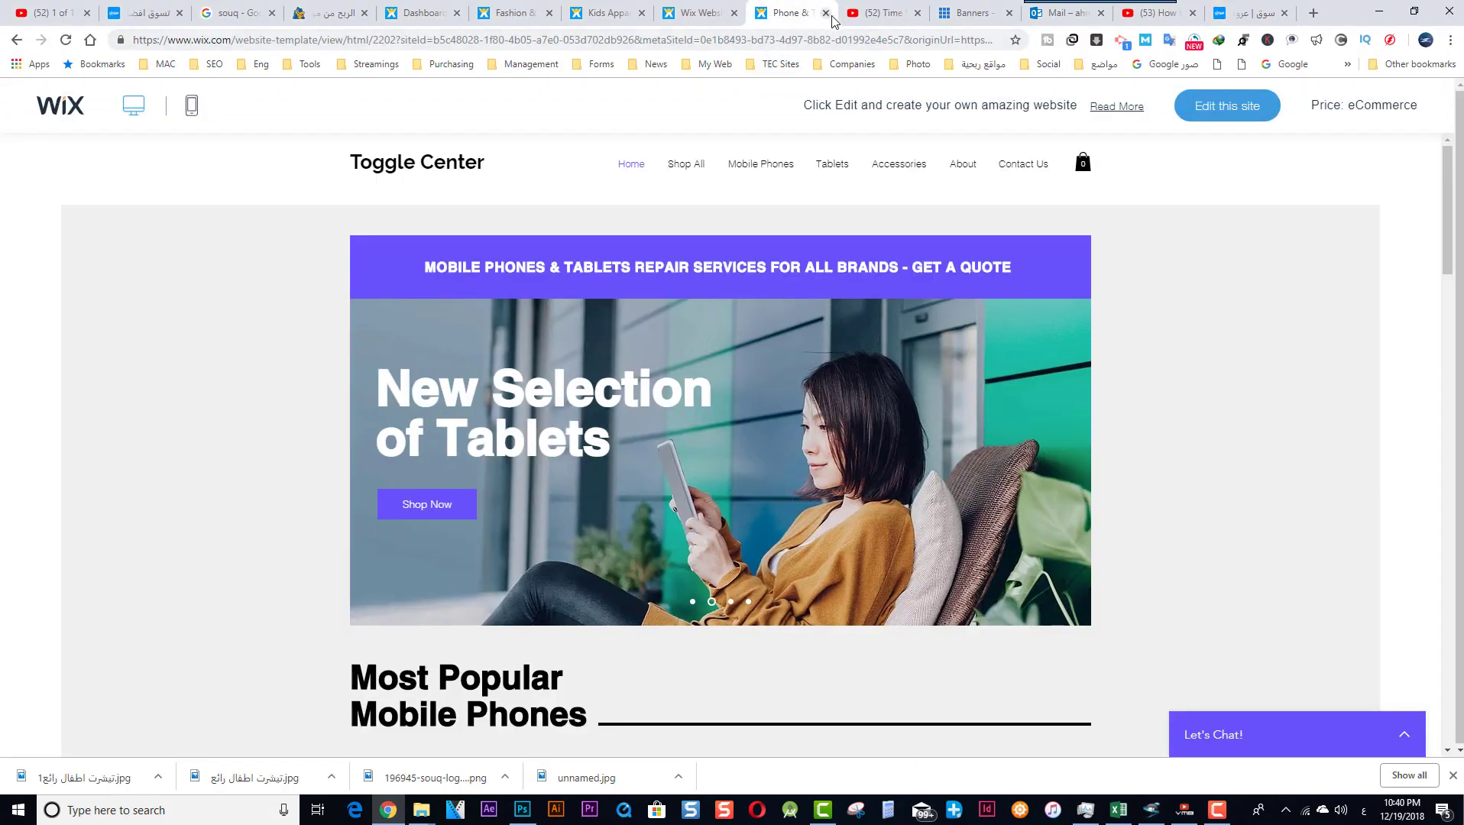
left_click(827, 14)
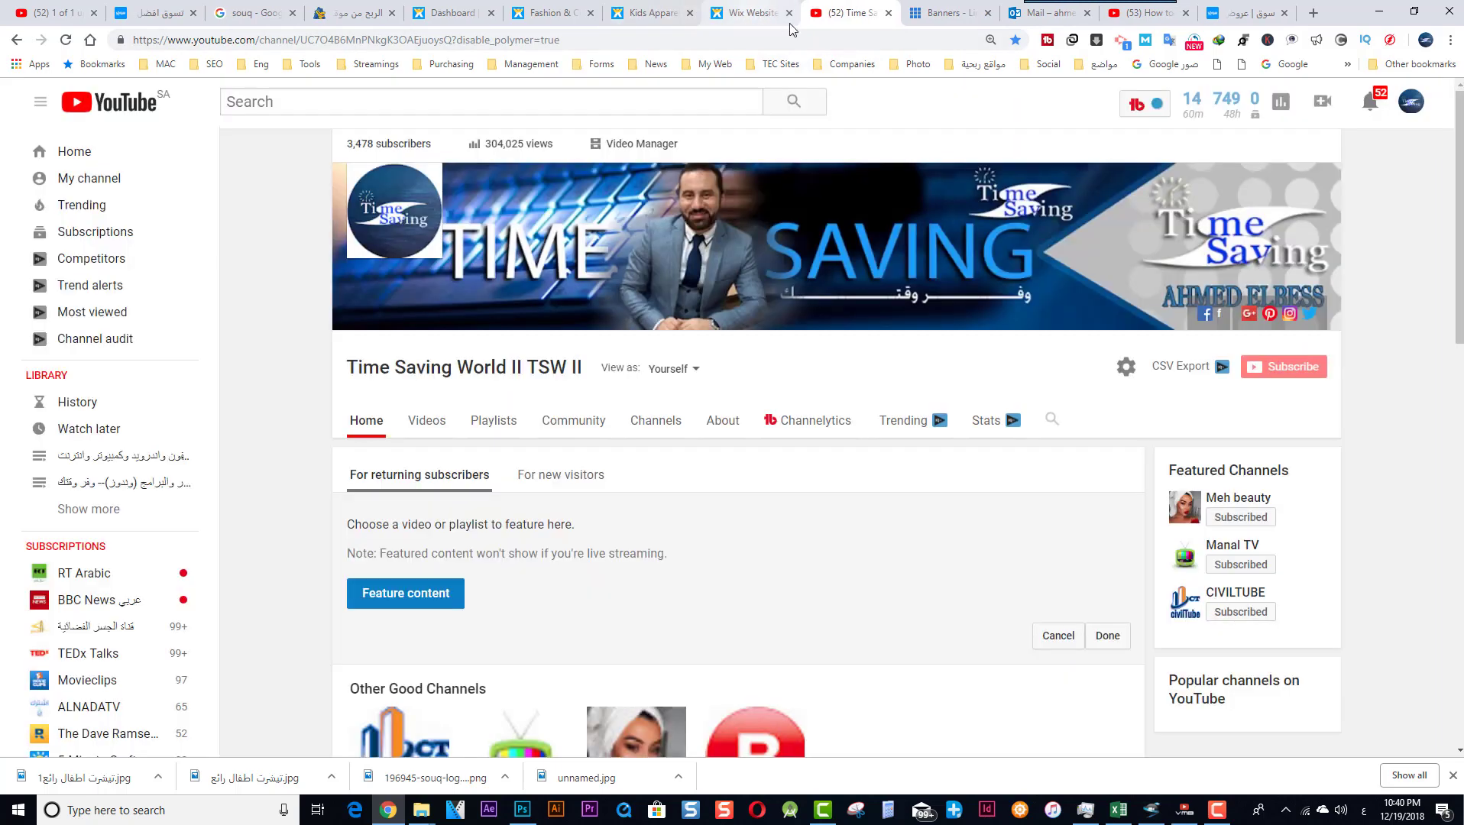
left_click(790, 25)
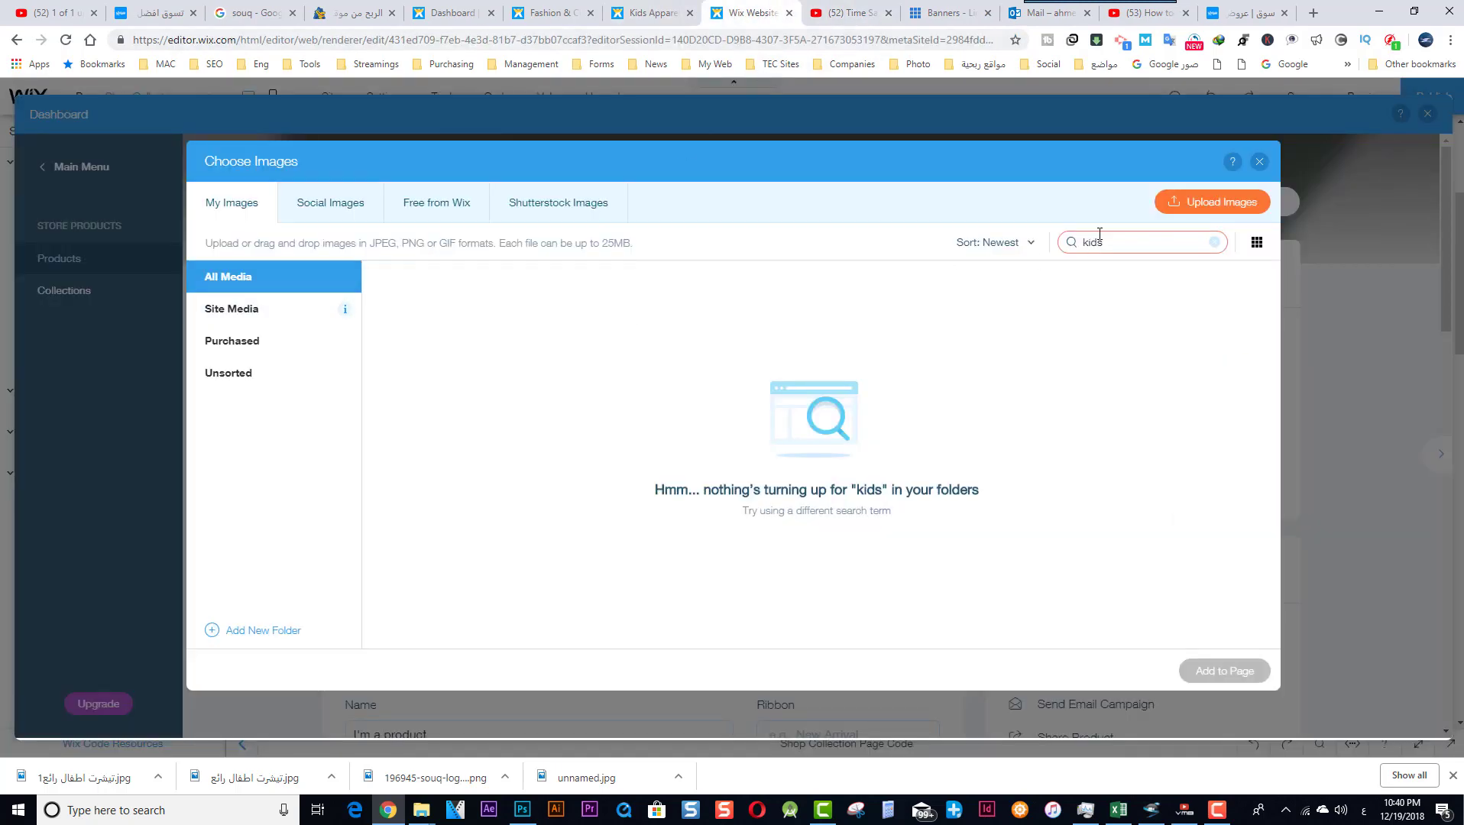
Step: Upload the two saved clothing pictures from the Coming Soon > Free website folder to the site's images
left_click(1188, 205)
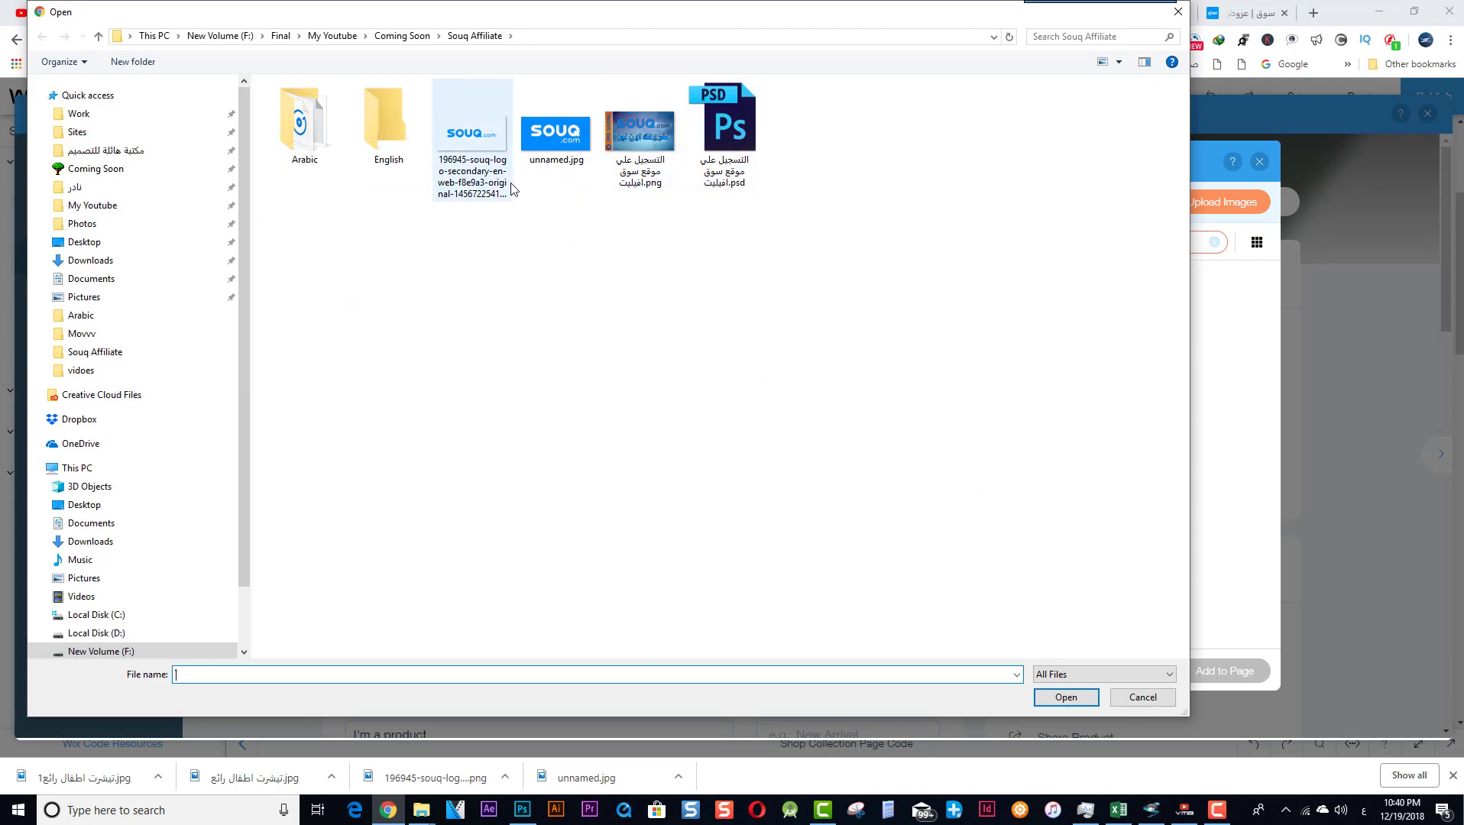
left_click(402, 36)
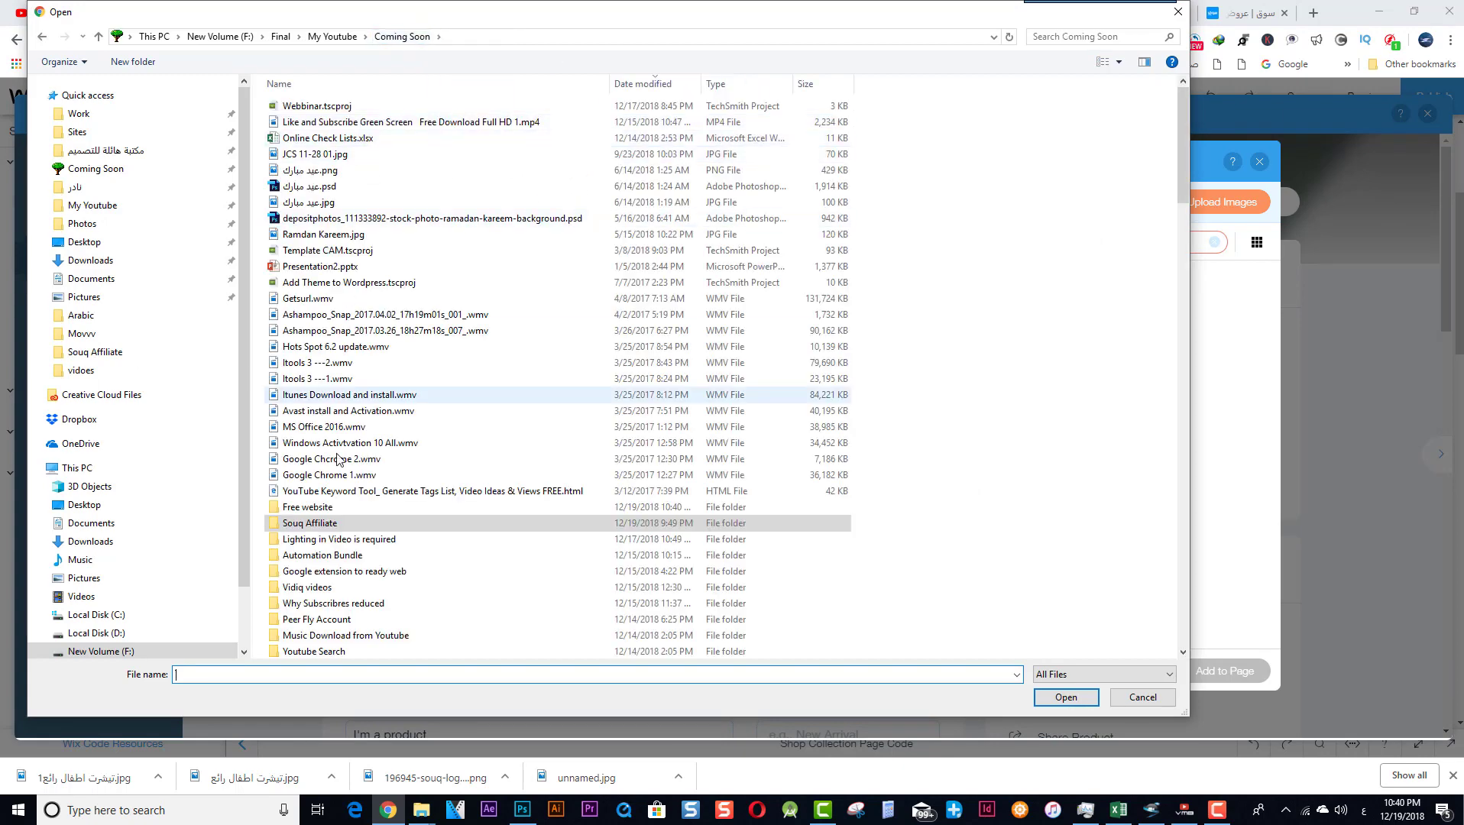
double_click(309, 508)
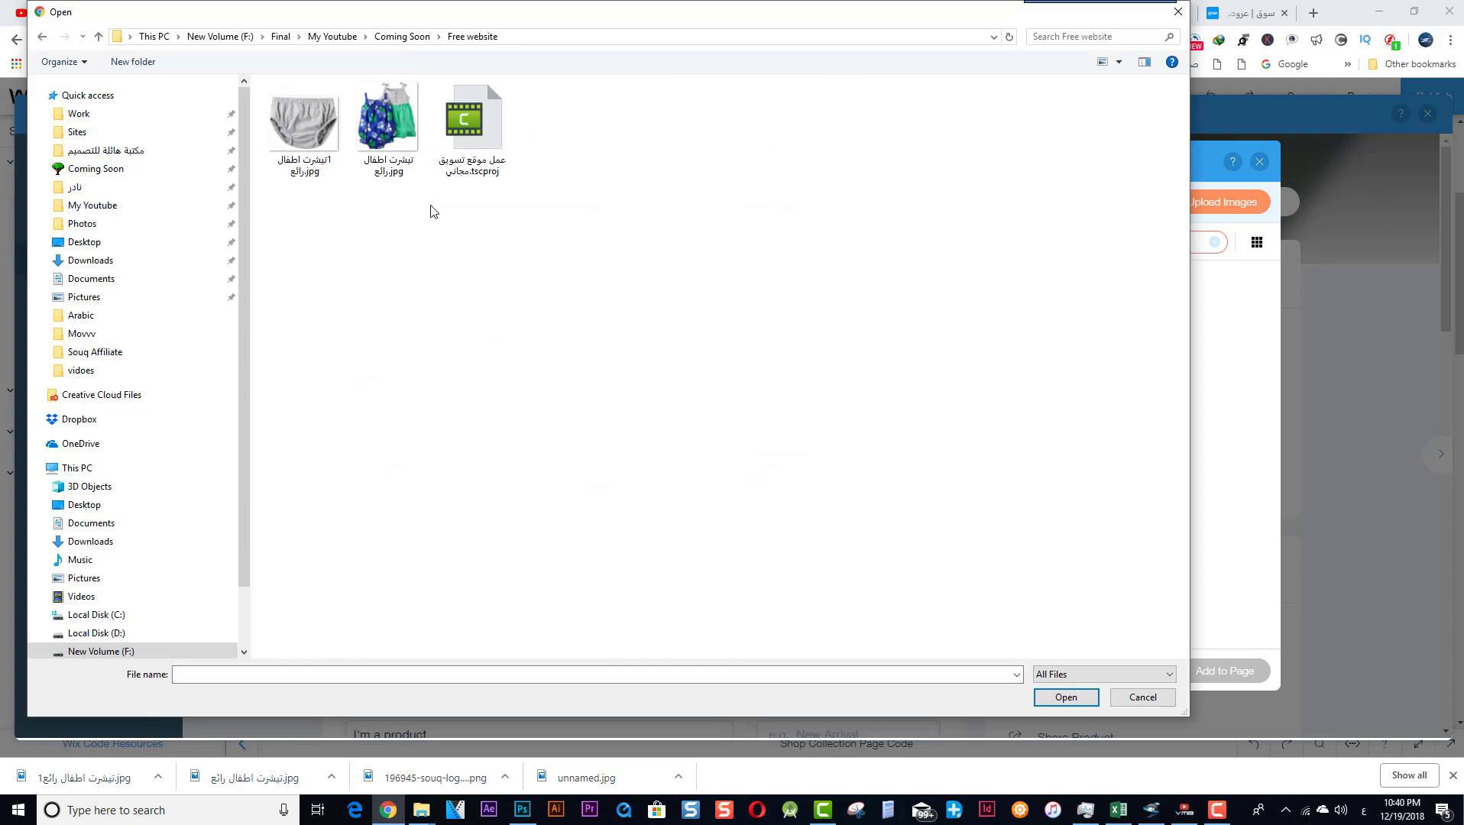
left_click(387, 122)
left_click(305, 136, "ctrl")
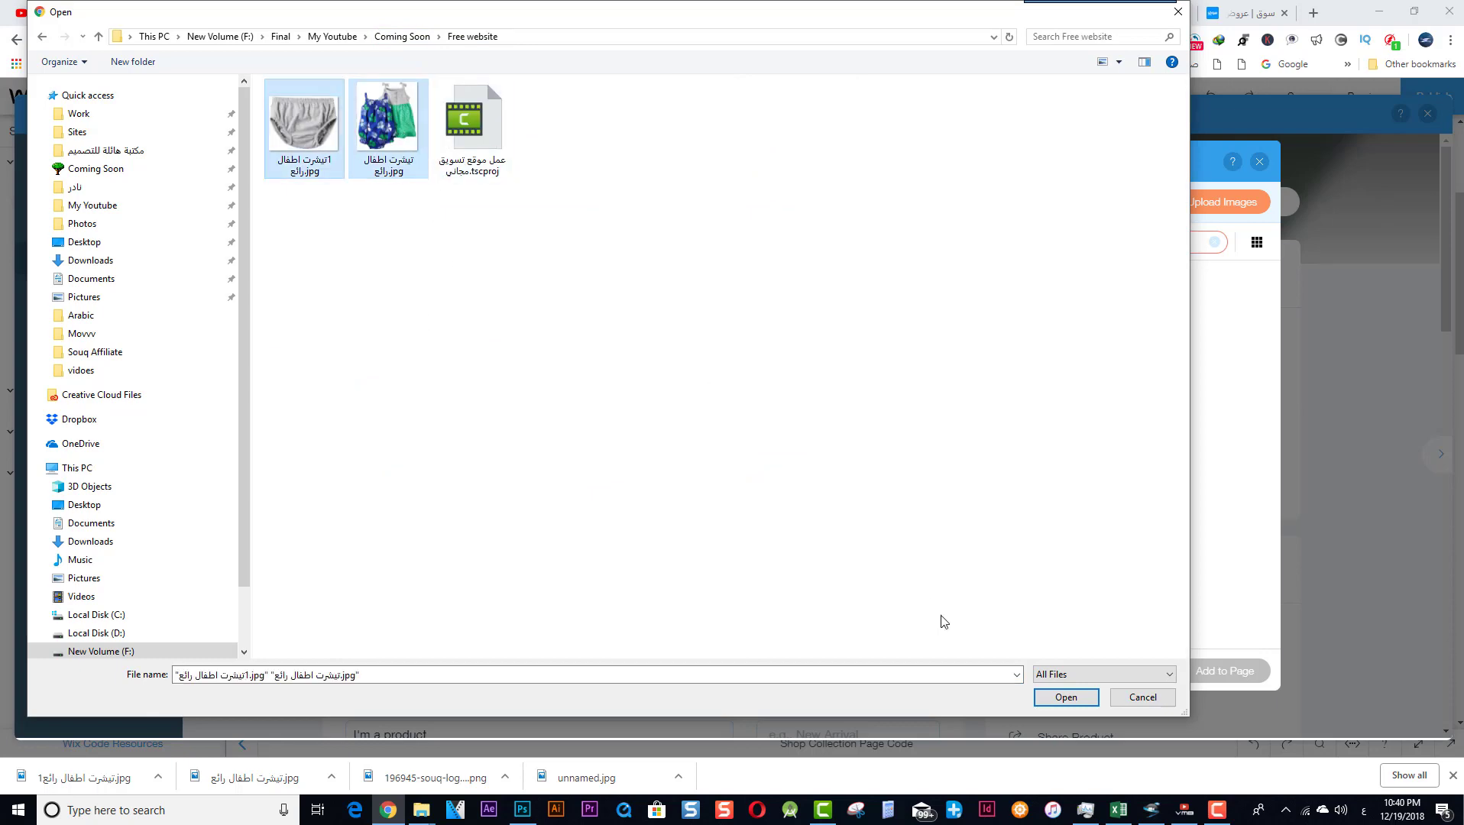
left_click(1065, 697)
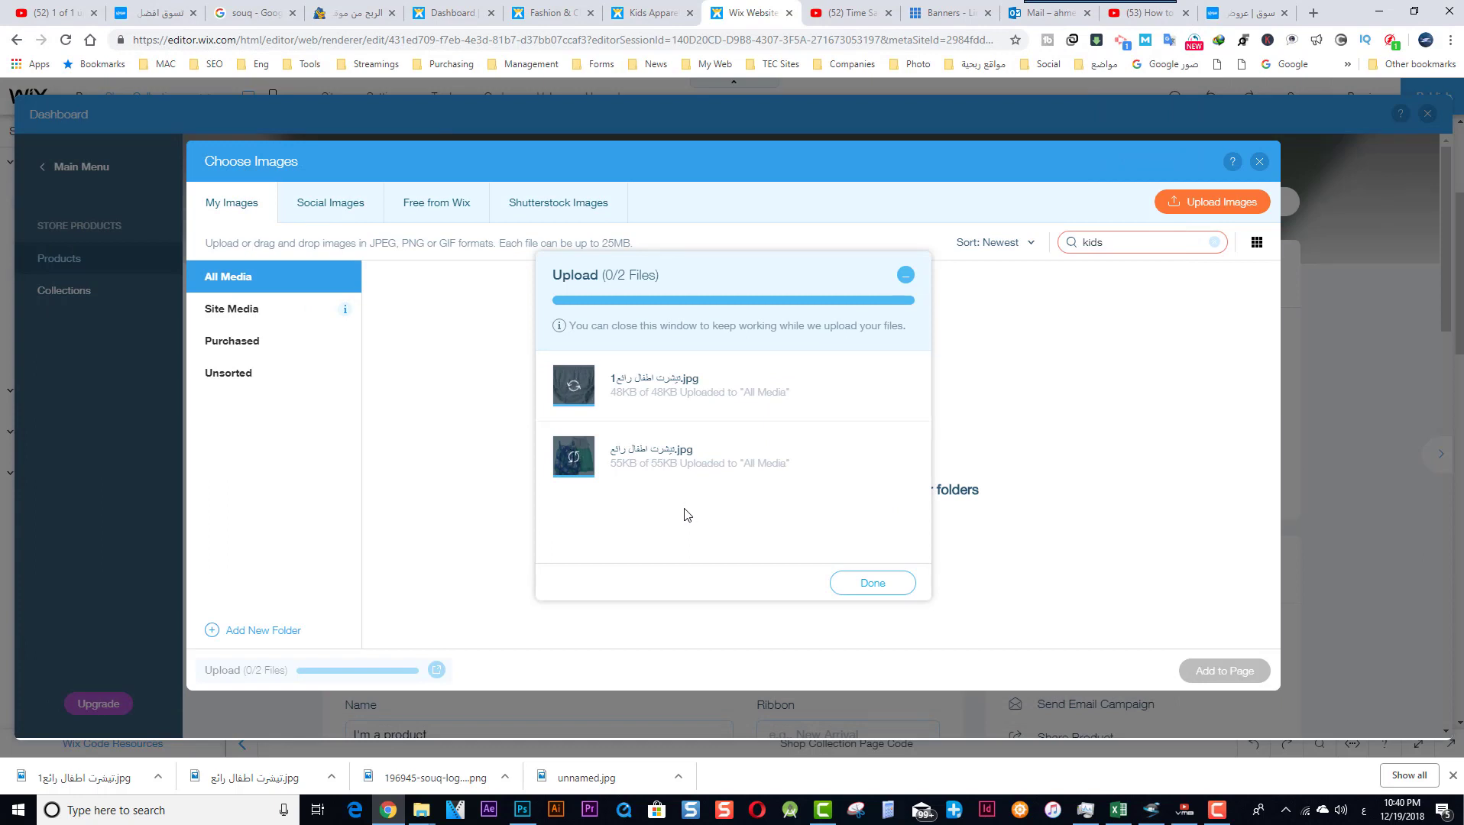
left_click(872, 583)
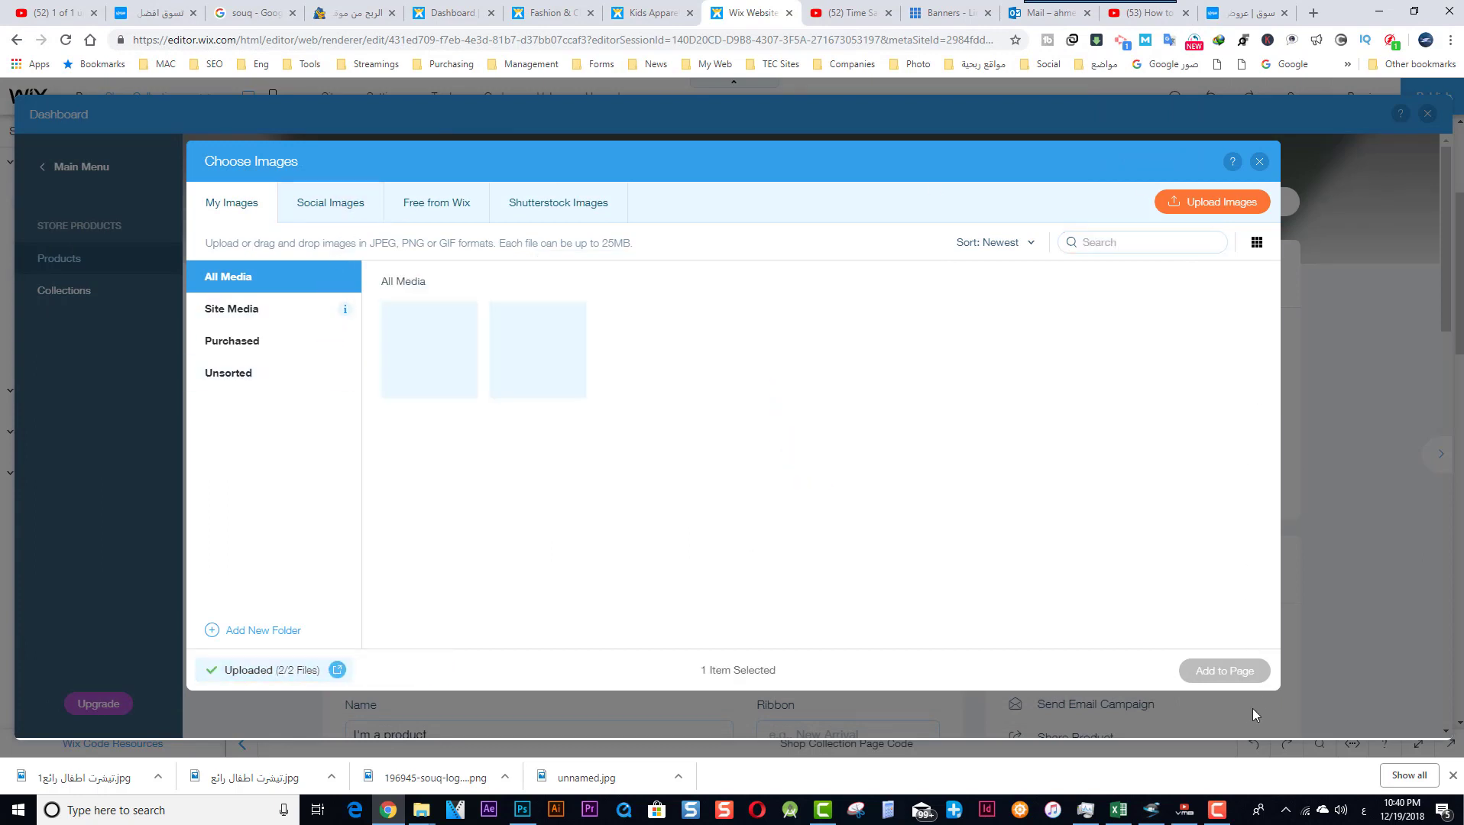
Step: Select both uploaded clothing pictures and add them to the product
left_click(430, 350)
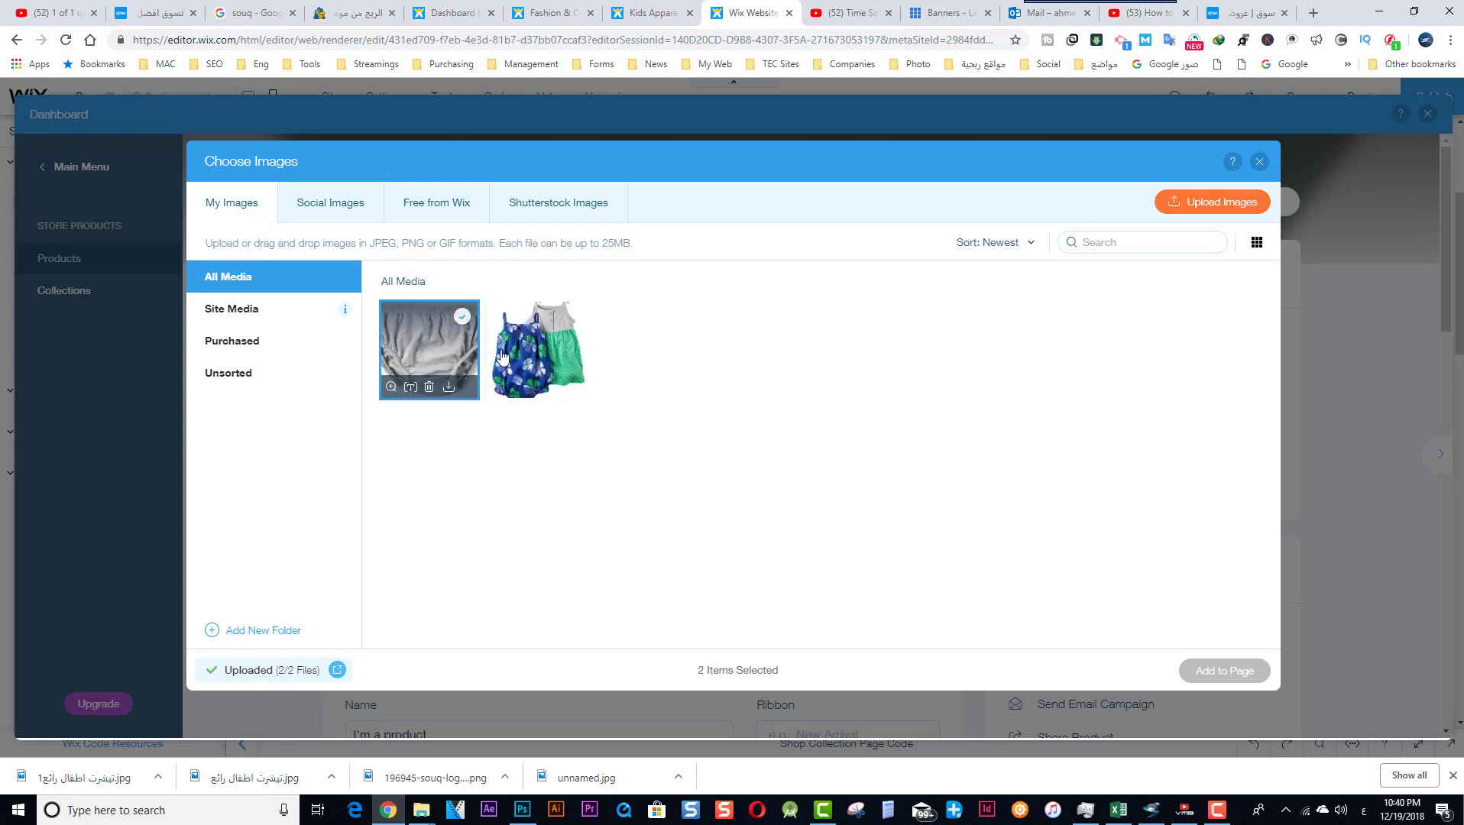
left_click(562, 363)
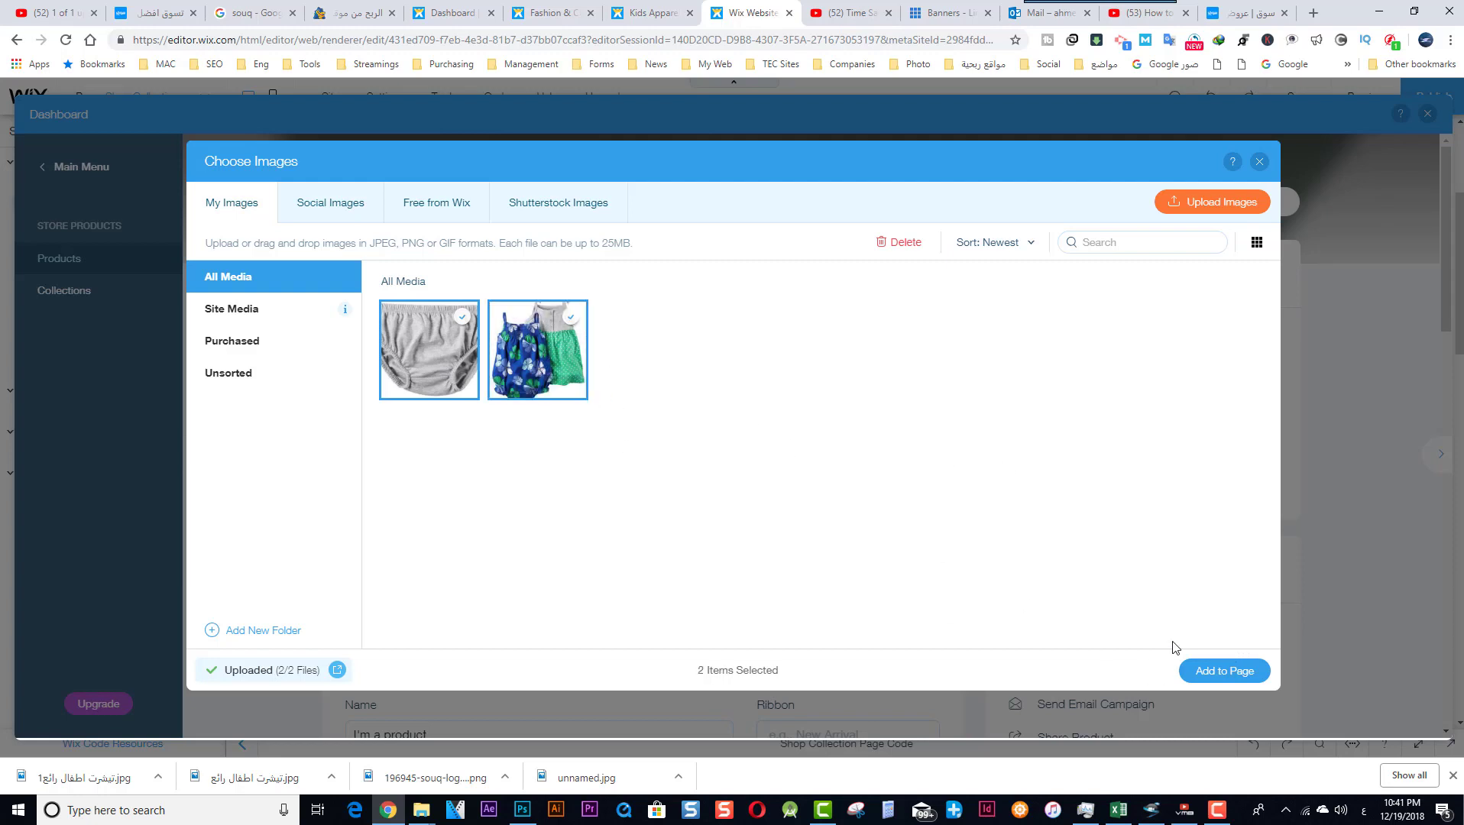
left_click(1223, 671)
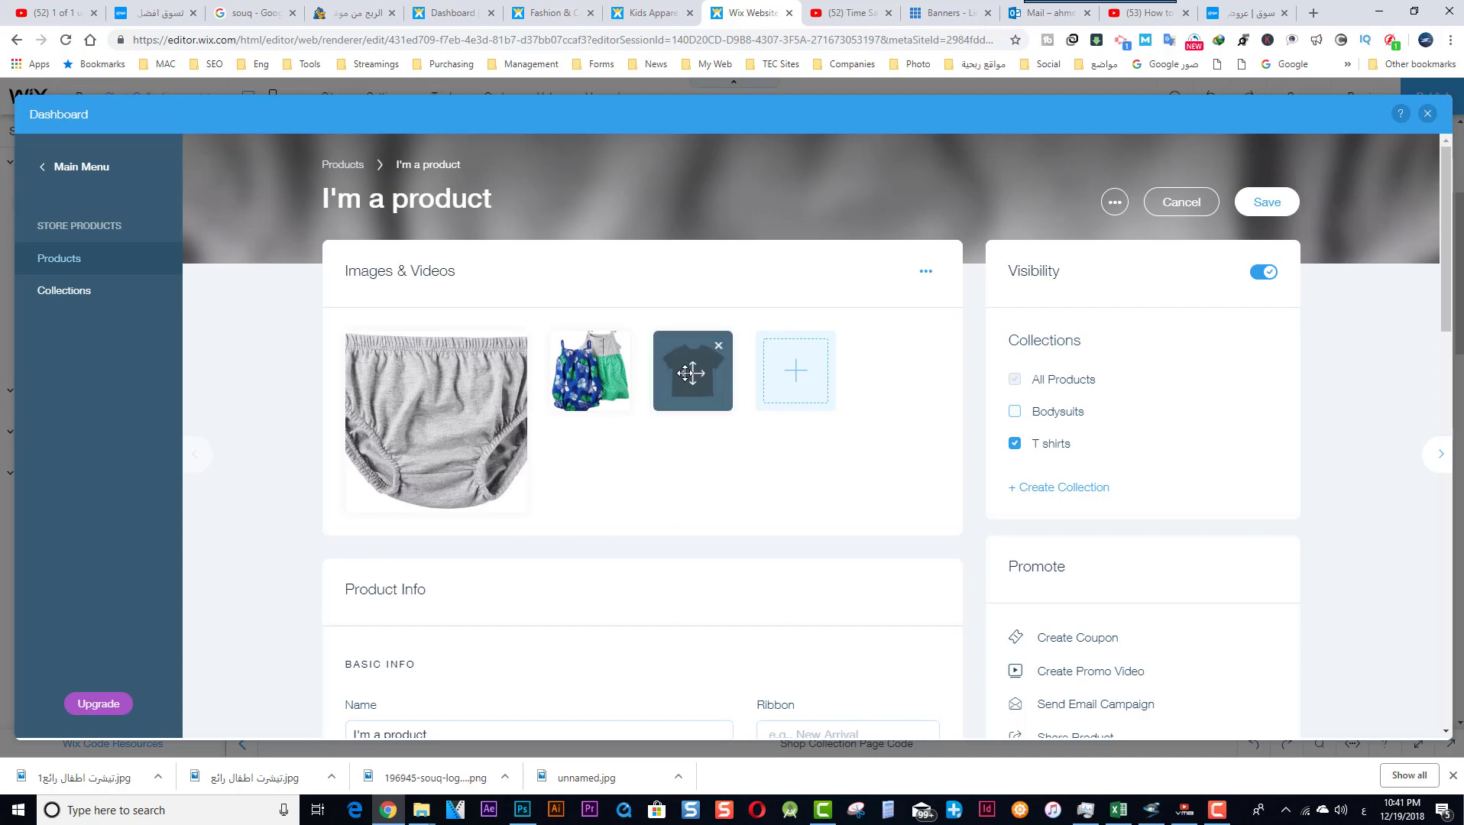
Step: Remove the sample T-shirt image from the product and make the blue and green dress picture the main image
left_click(718, 347)
left_click(719, 359)
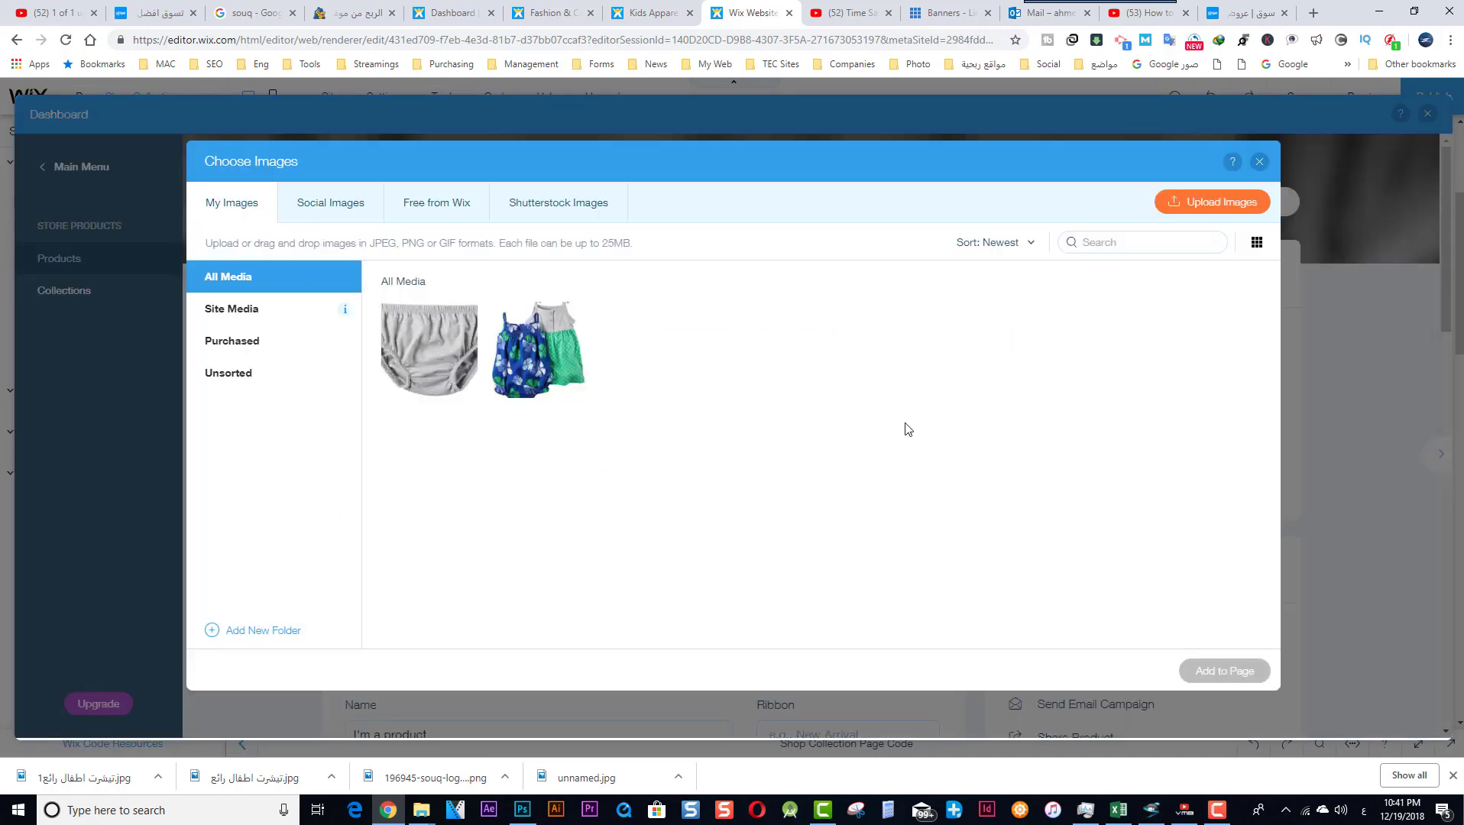
left_click(1259, 161)
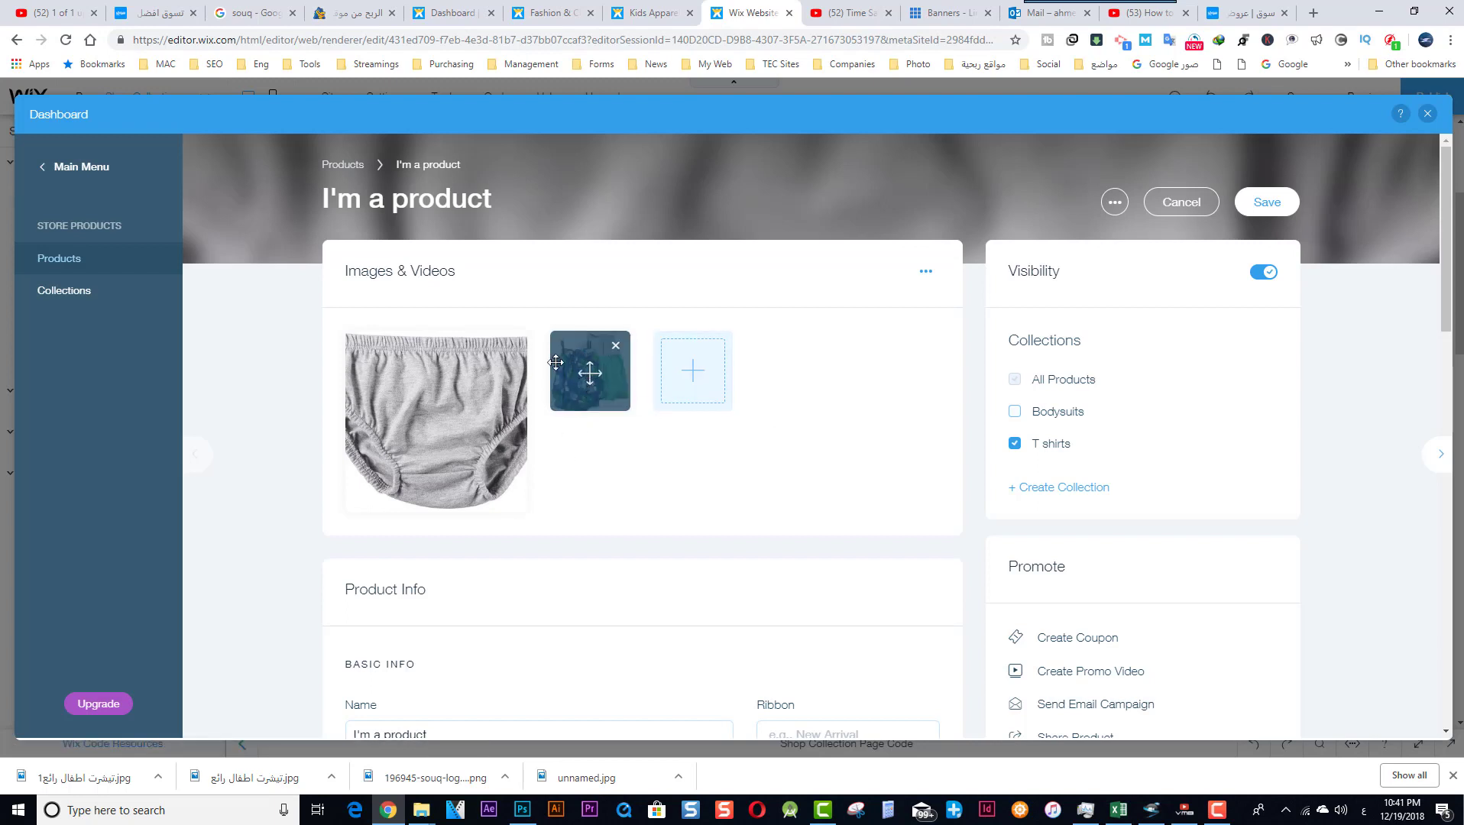
left_click_drag(556, 362, 517, 405)
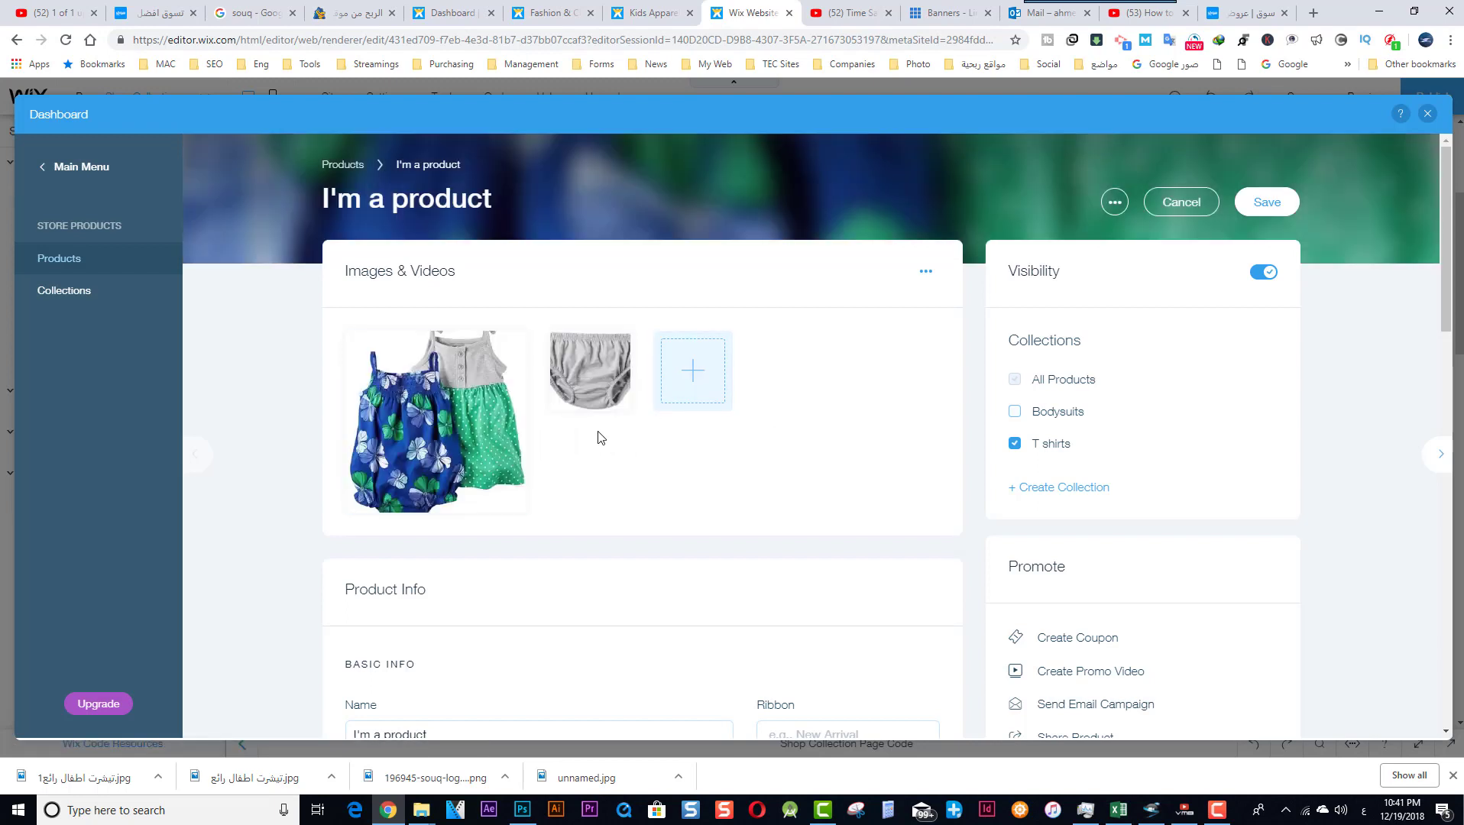
left_click_drag(587, 370, 629, 523)
Step: Go over the product's description and price, and replace its sample name with تيشرت
scroll(686, 512, "down", 5)
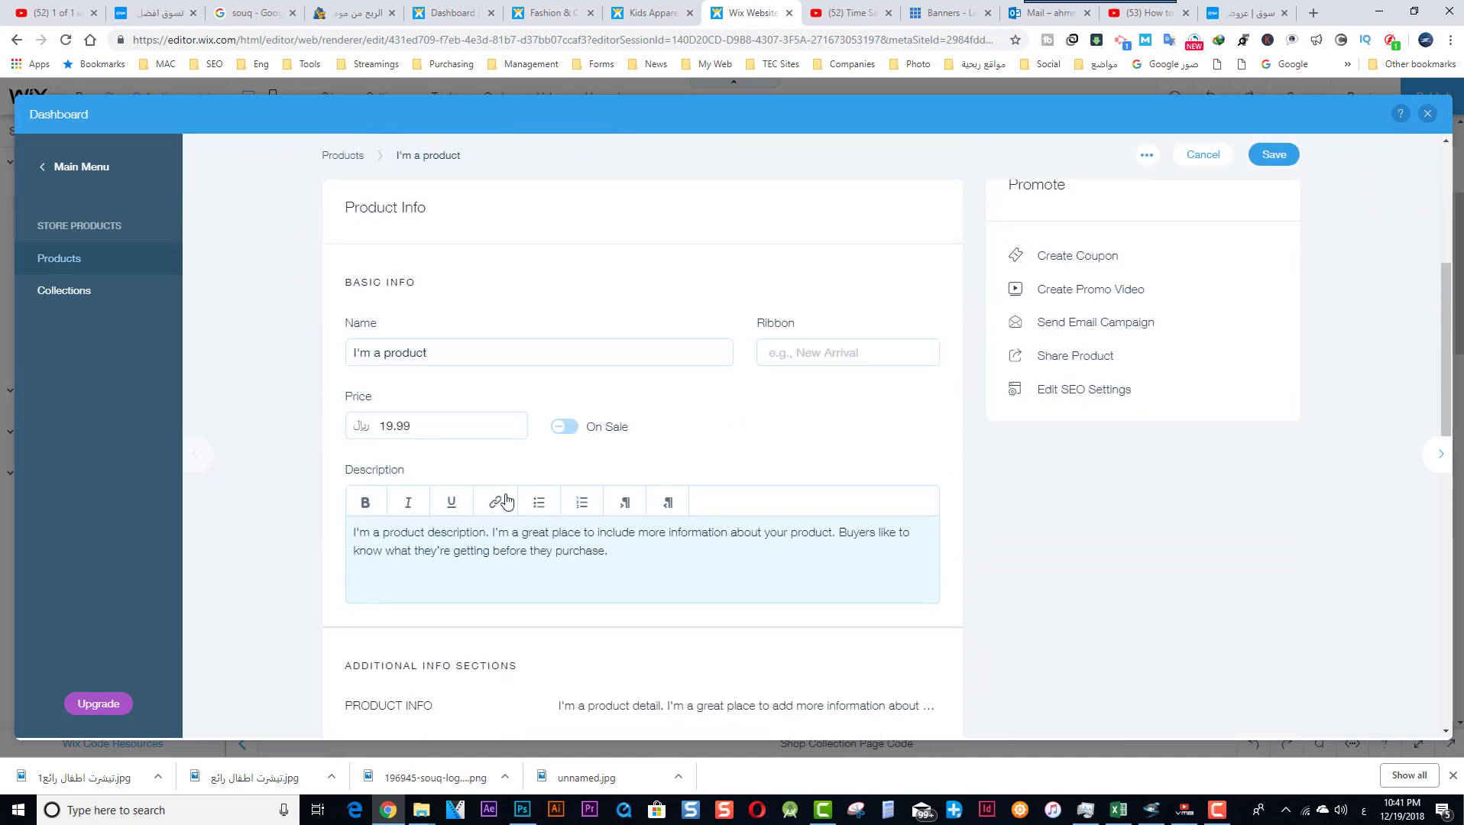
left_click_drag(610, 552, 304, 513)
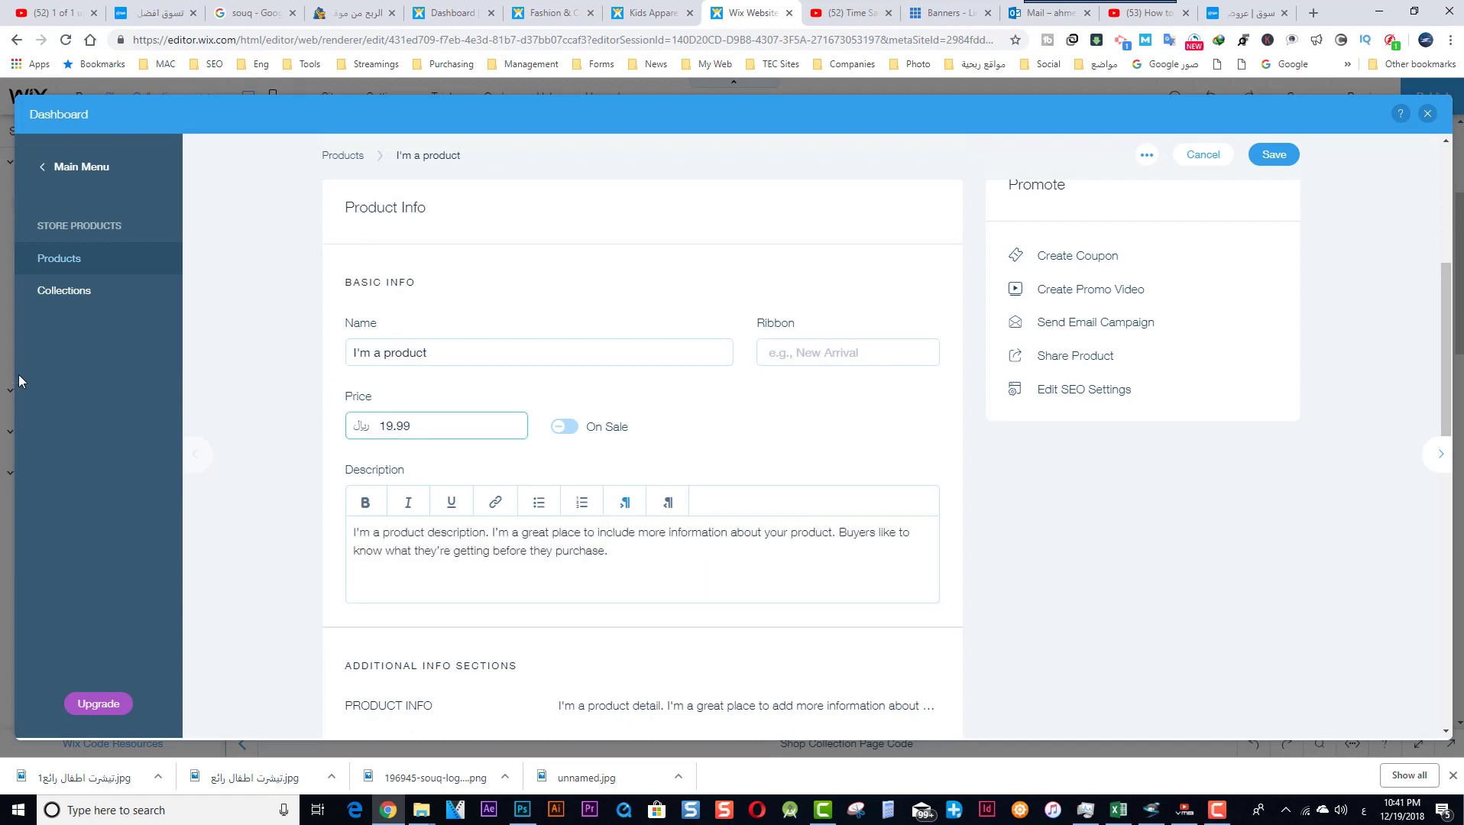
left_click_drag(441, 426, 310, 431)
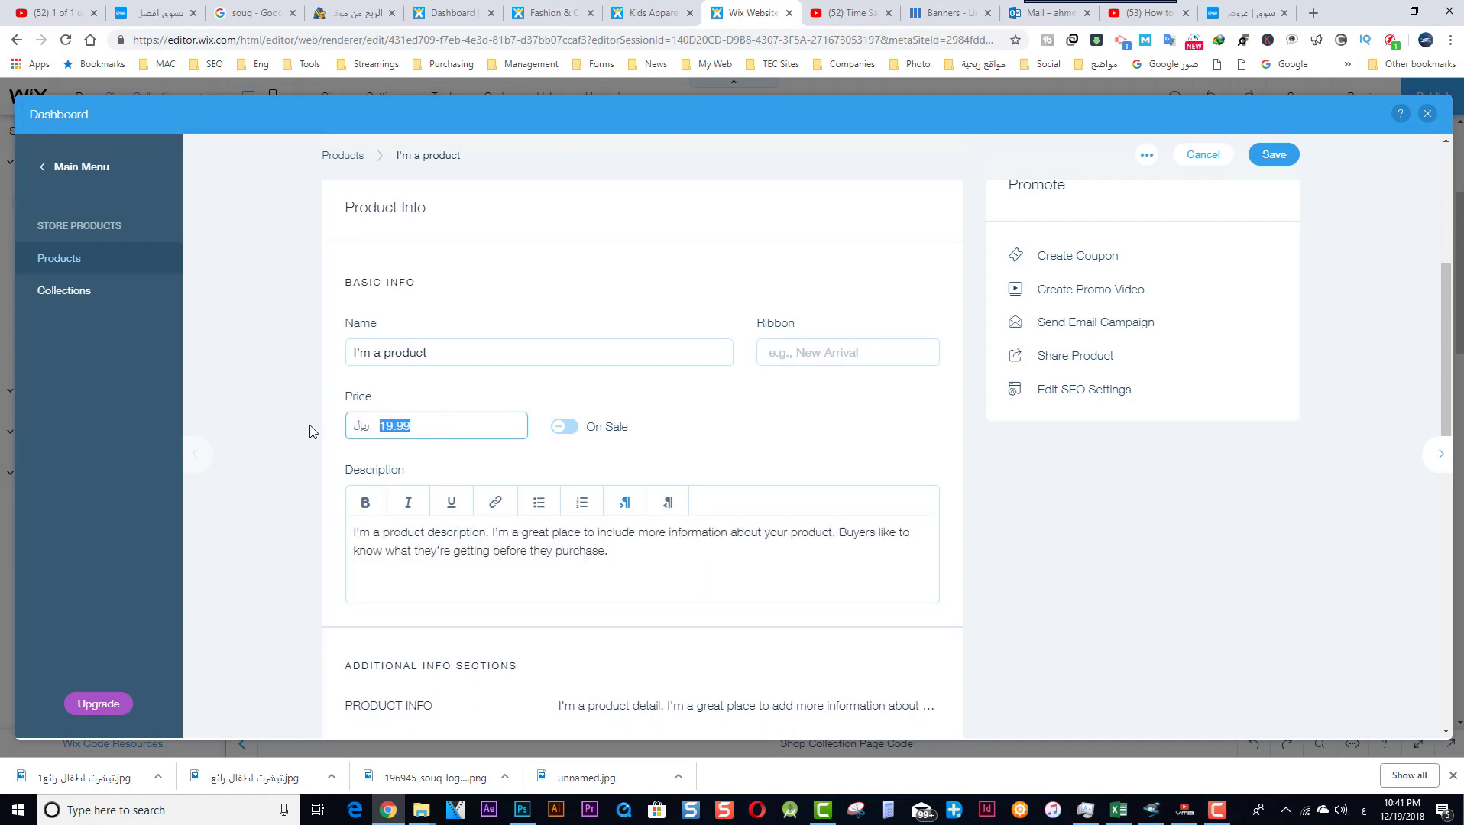
left_click(481, 350)
left_click_drag(458, 358, 140, 337)
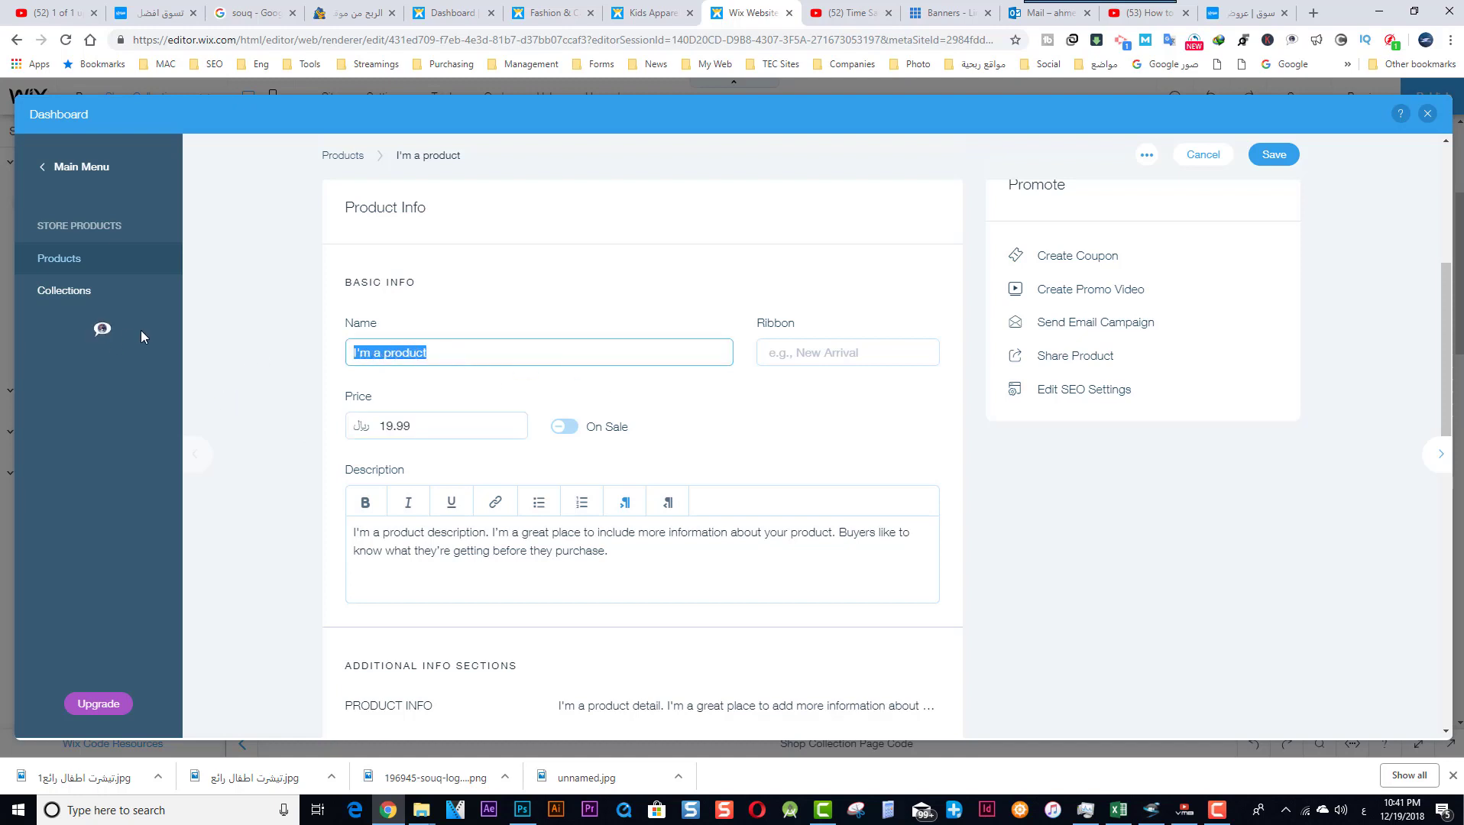
type("I")
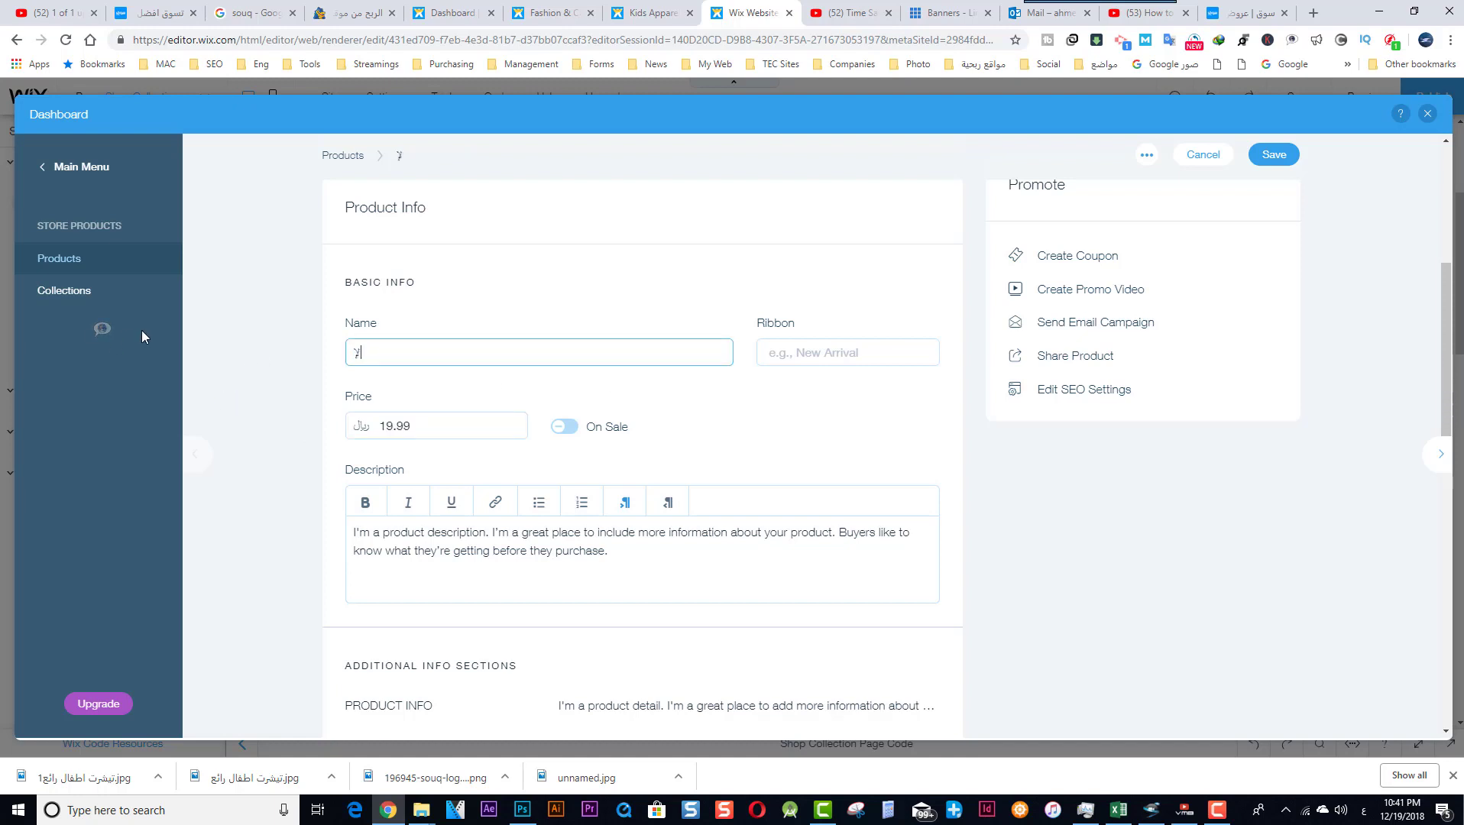
key("BackSpace")
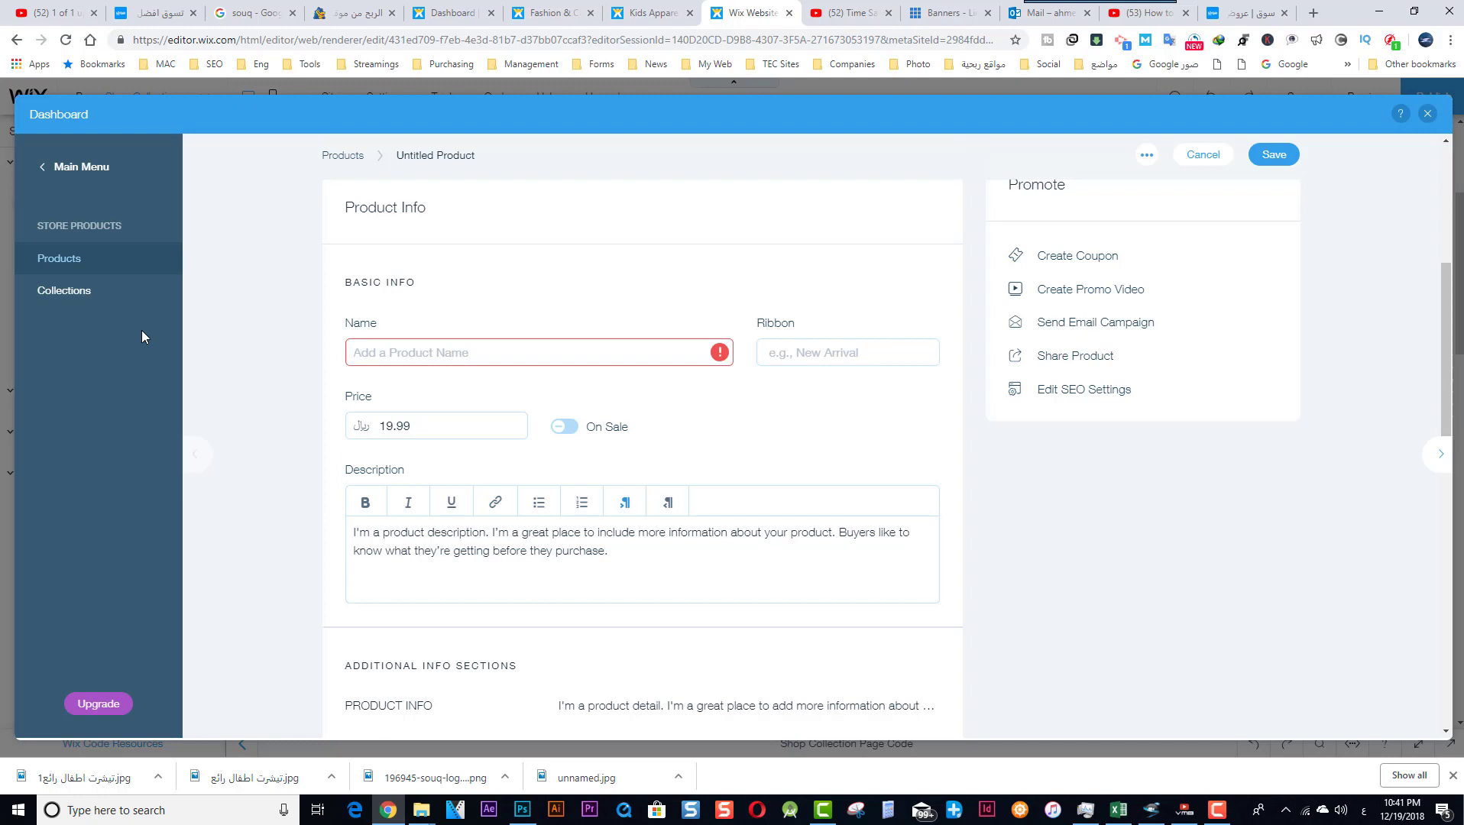
type("تيشرت")
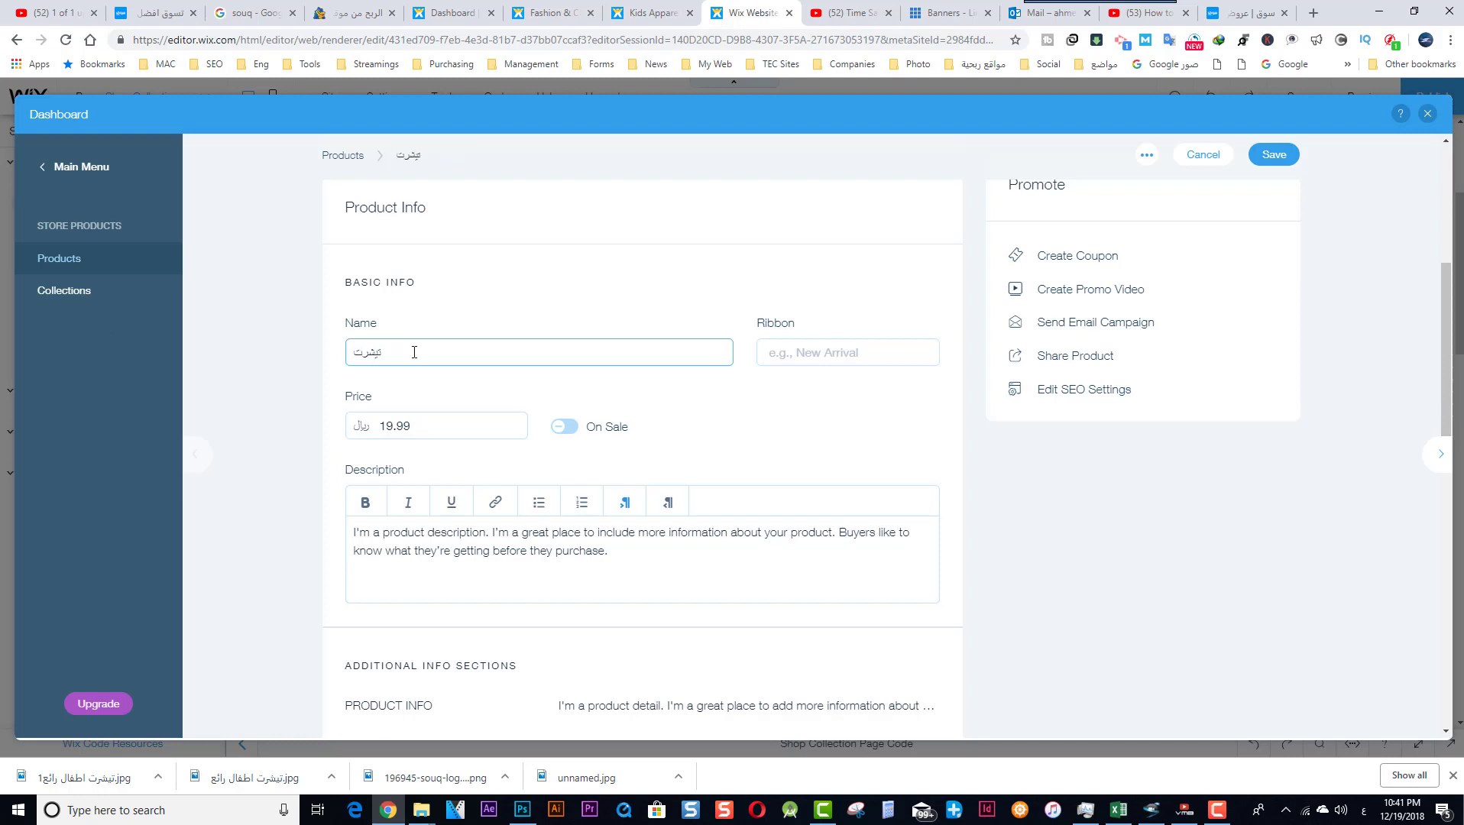
Step: Look over the product's info sections, custom text and options, and save the product
scroll(806, 401, "down", 4)
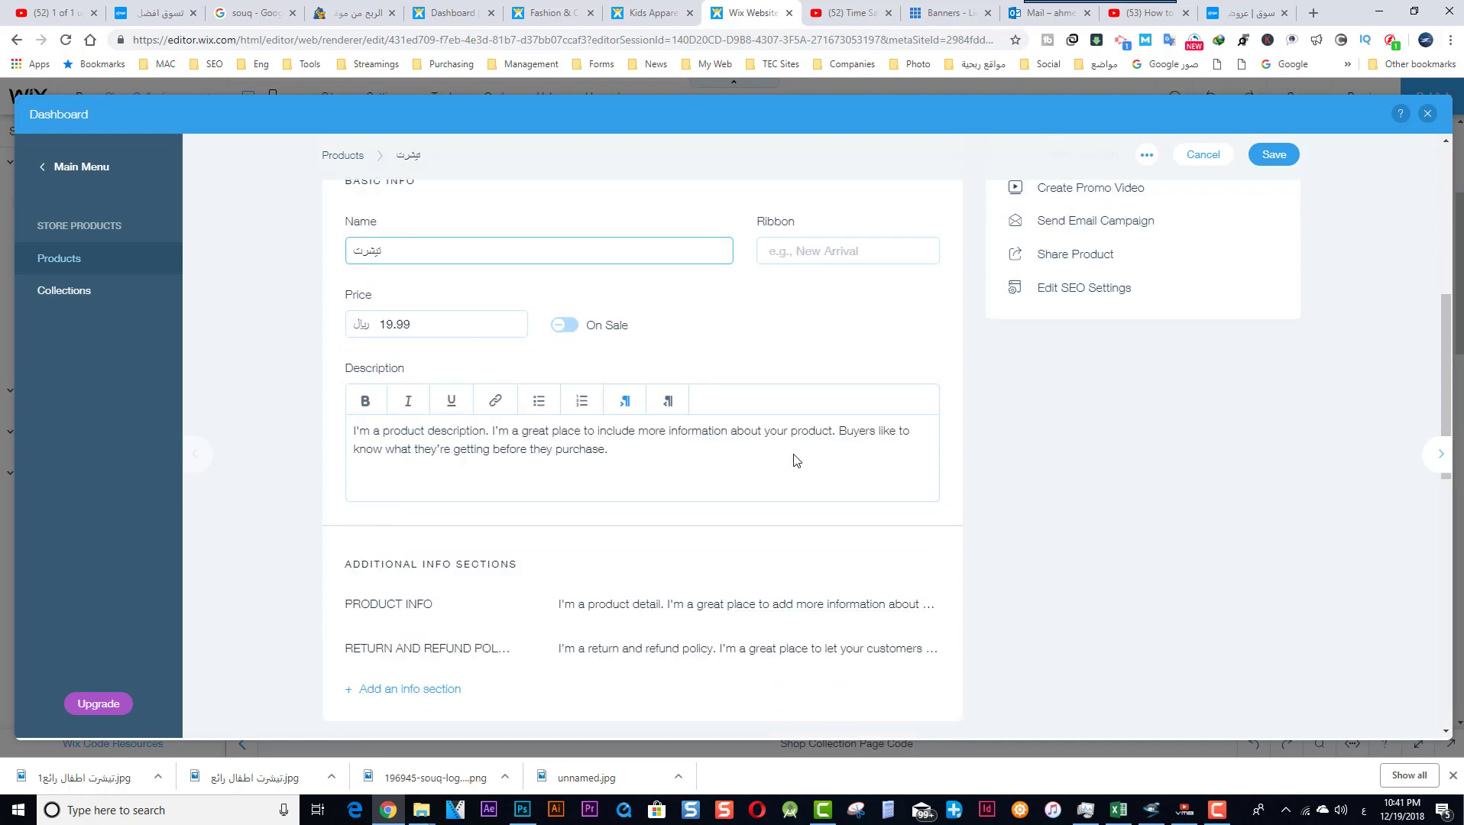
scroll(535, 428, "down", 3)
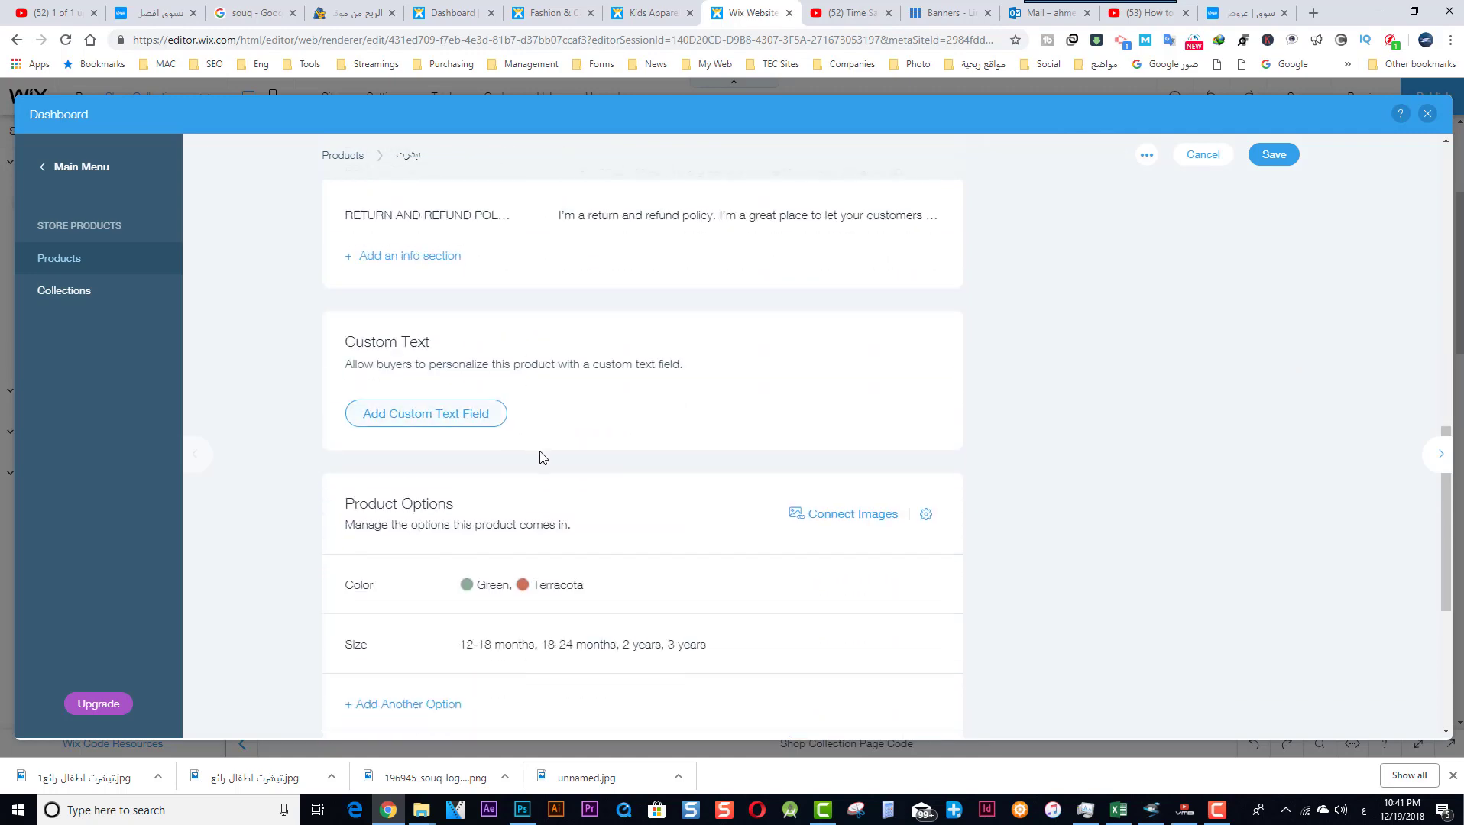
scroll(732, 466, "up", 7)
left_click(1268, 160)
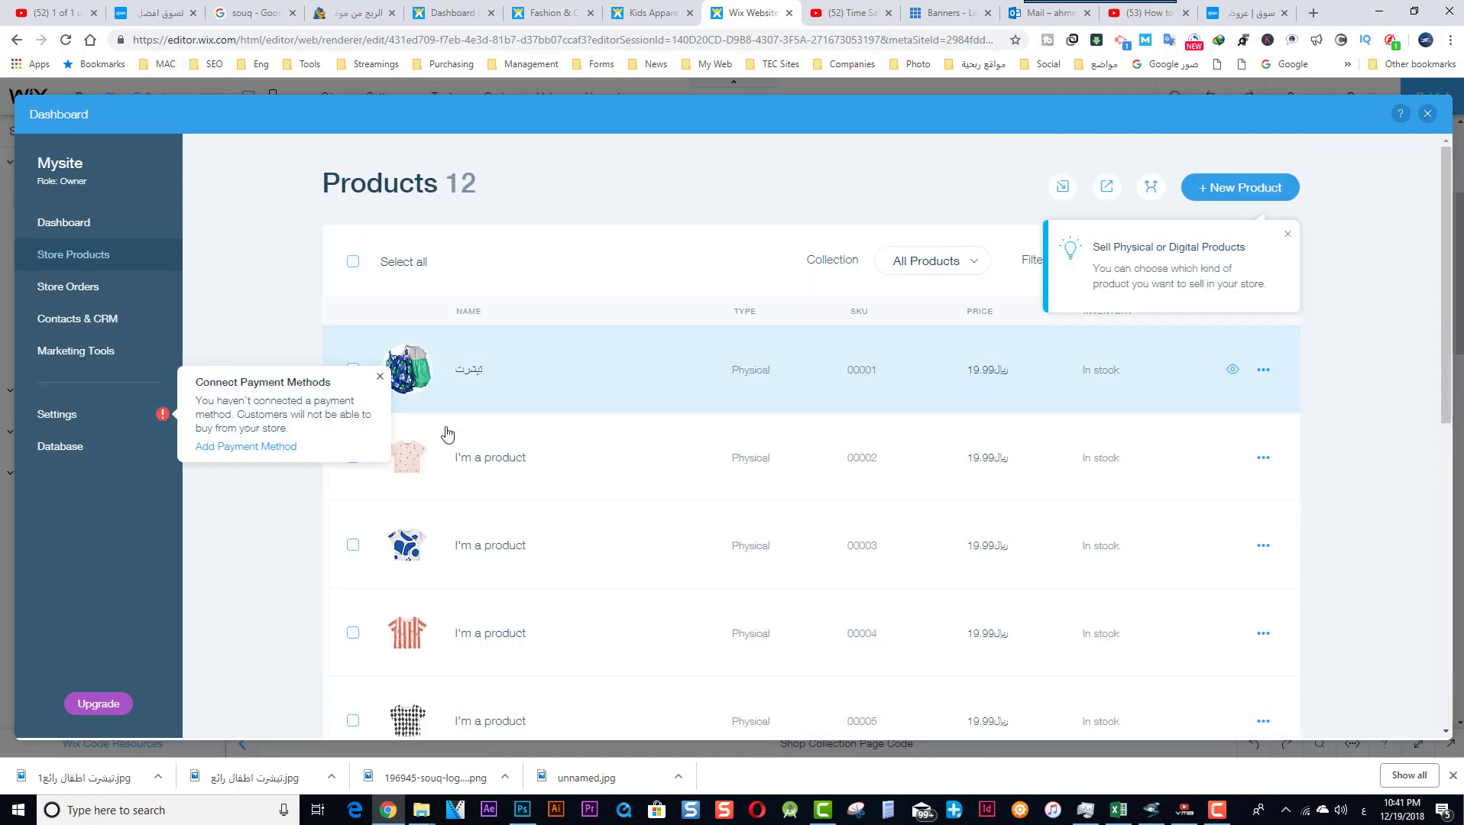
Step: Close the store dashboard and look over the updated product in the Shop Collection gallery in preview mode
key("Escape")
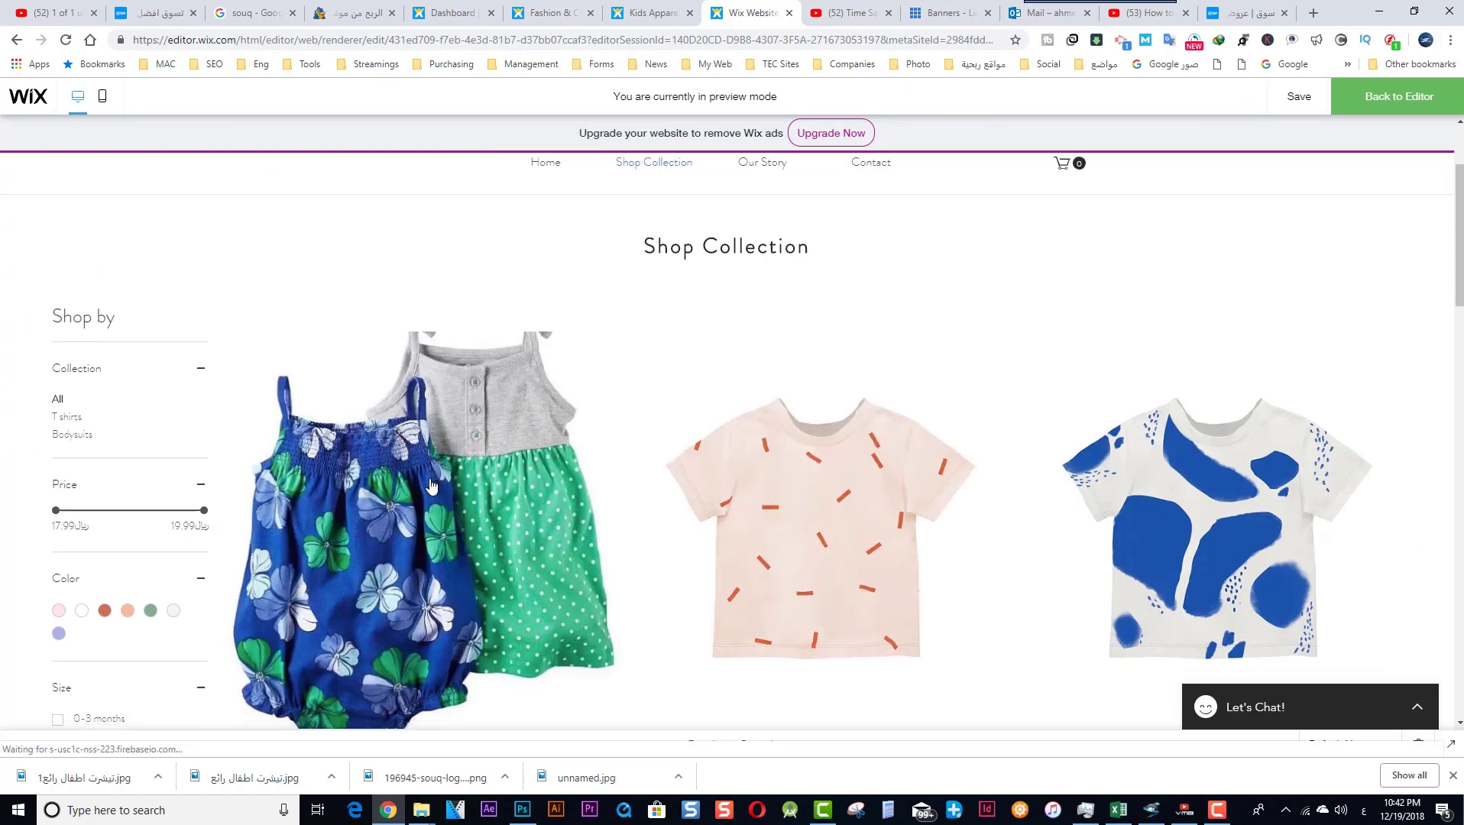
scroll(435, 493, "down", 2)
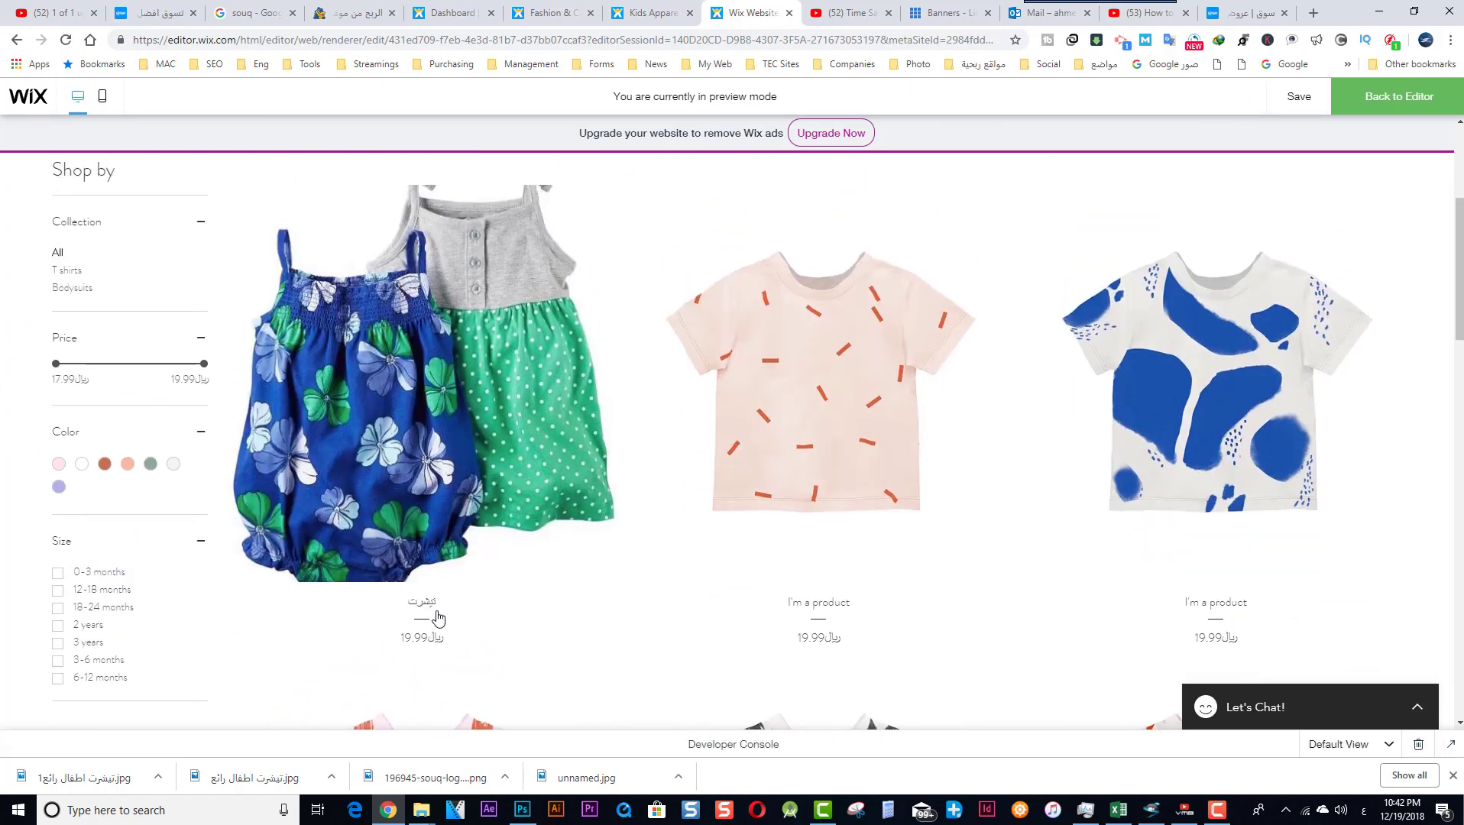
scroll(437, 617, "down", 2)
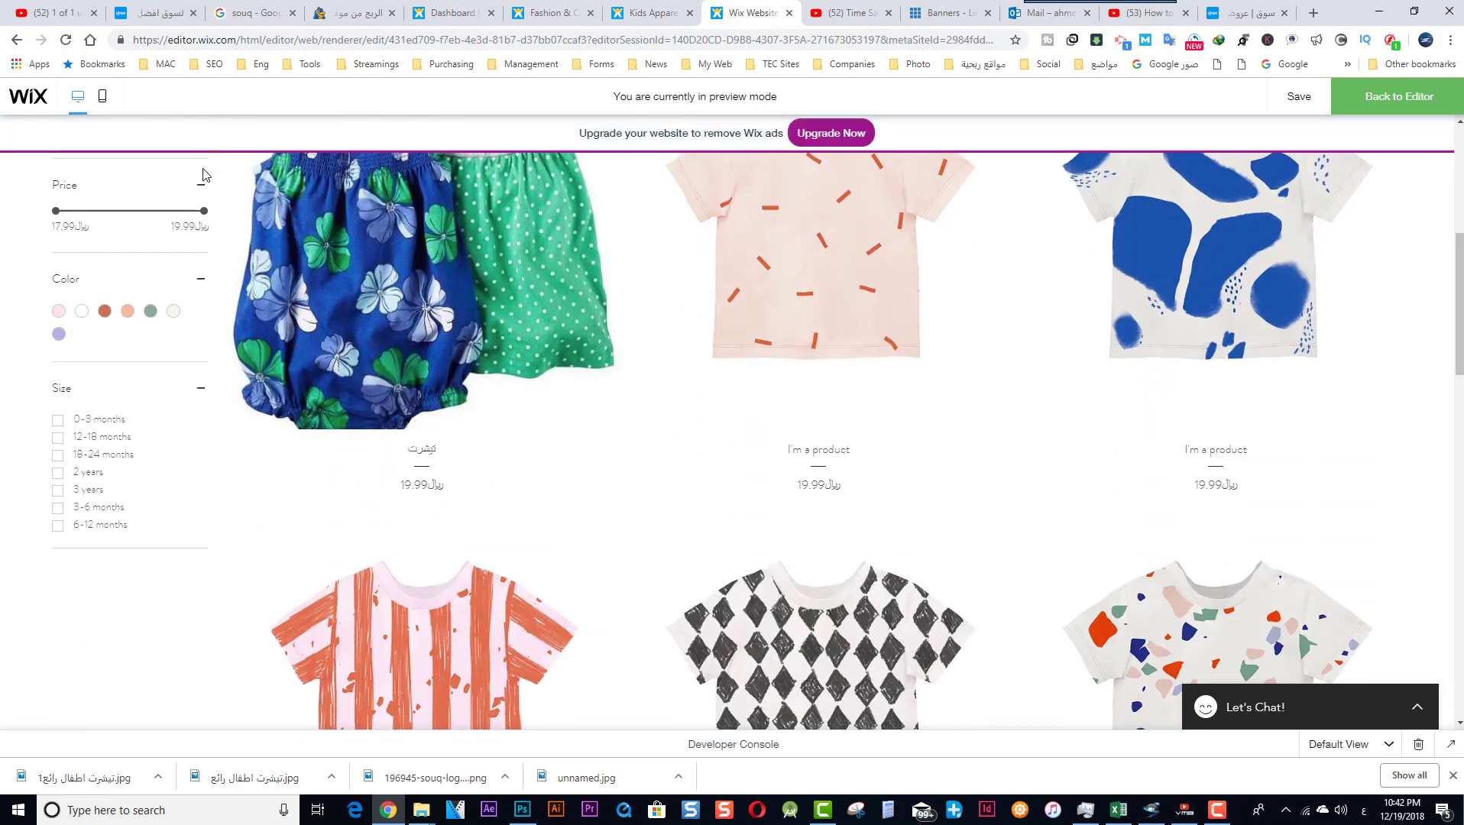
Step: Try out the gallery's price filter by lowering its maximum to 19.49, then narrowing the range to 18.39–19.89
left_click_drag(204, 211, 168, 211)
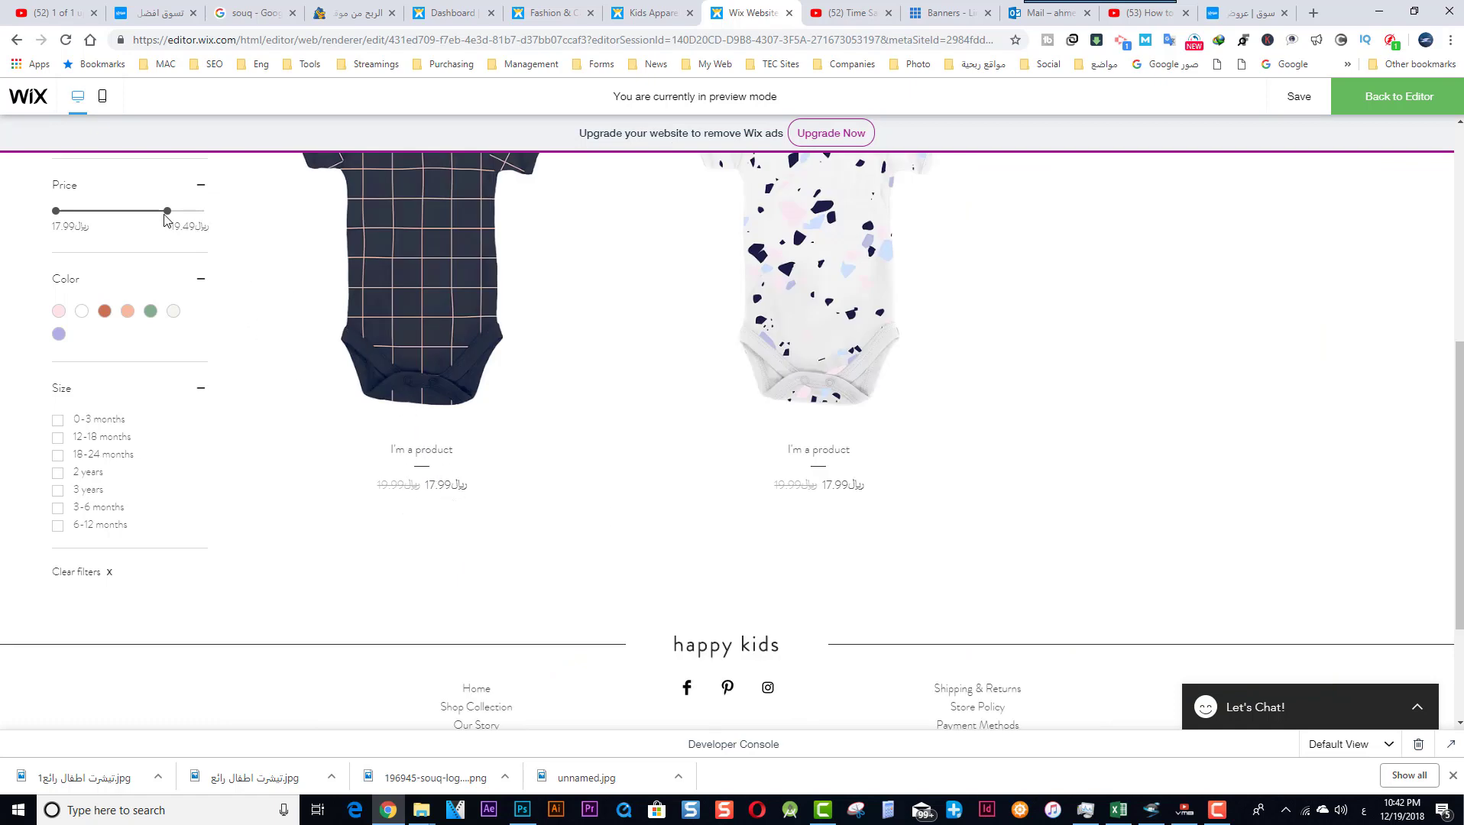
scroll(645, 401, "down", 1)
scroll(513, 395, "up", 4)
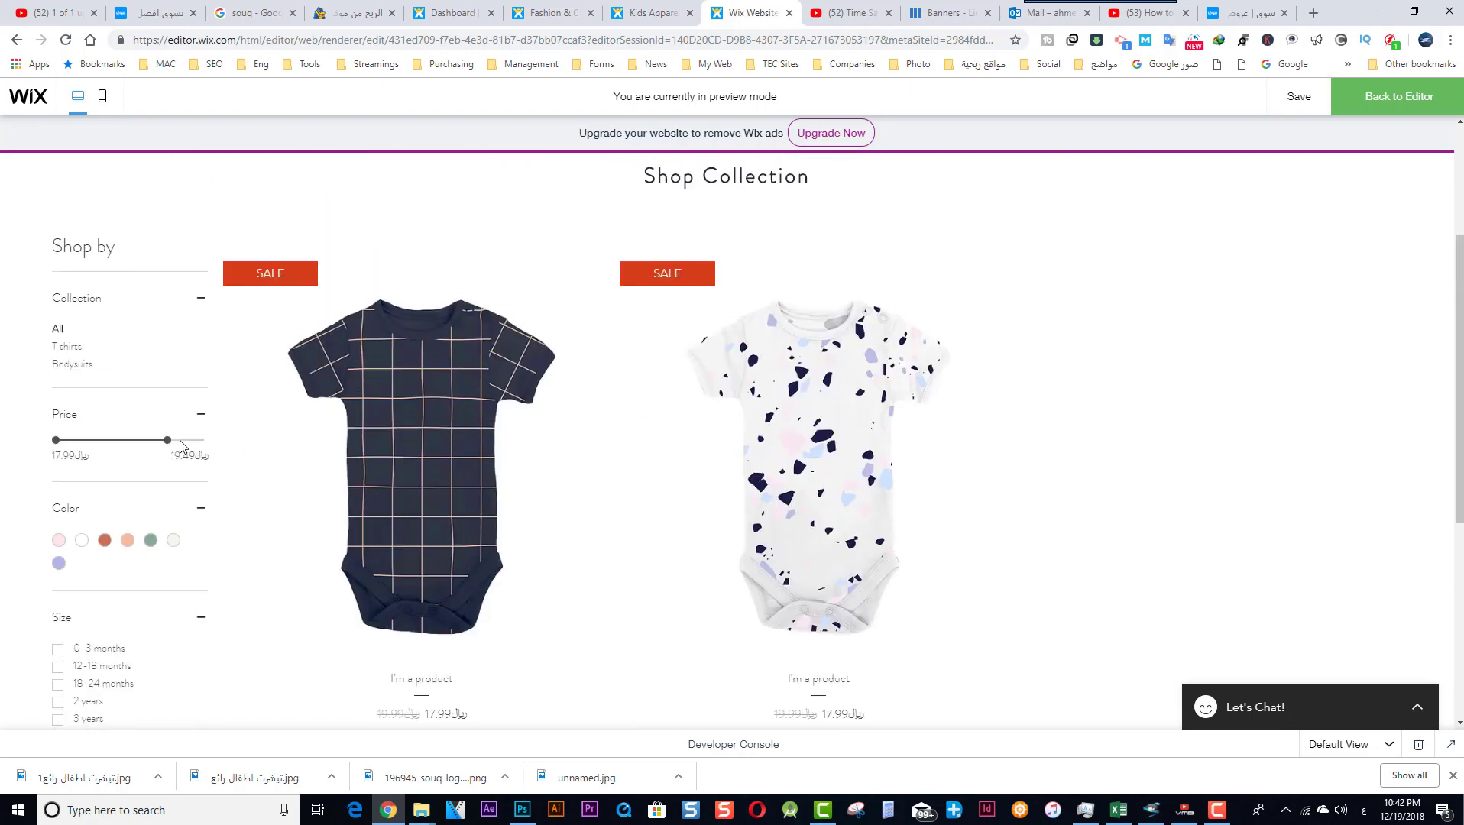
left_click_drag(168, 448, 197, 443)
left_click_drag(55, 441, 85, 443)
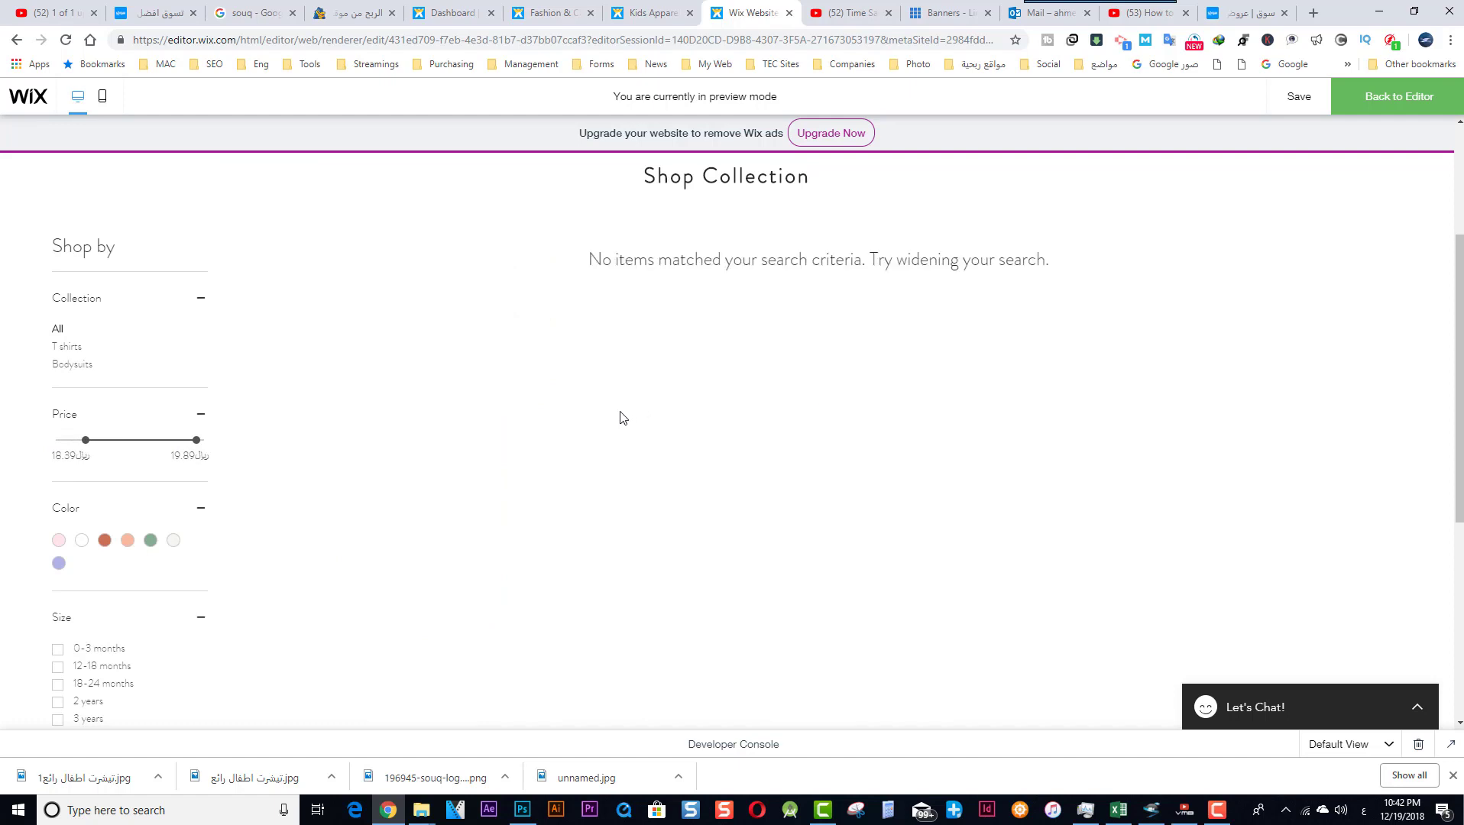
Step: Save the site and change the last part of its web address to Store
left_click(1299, 96)
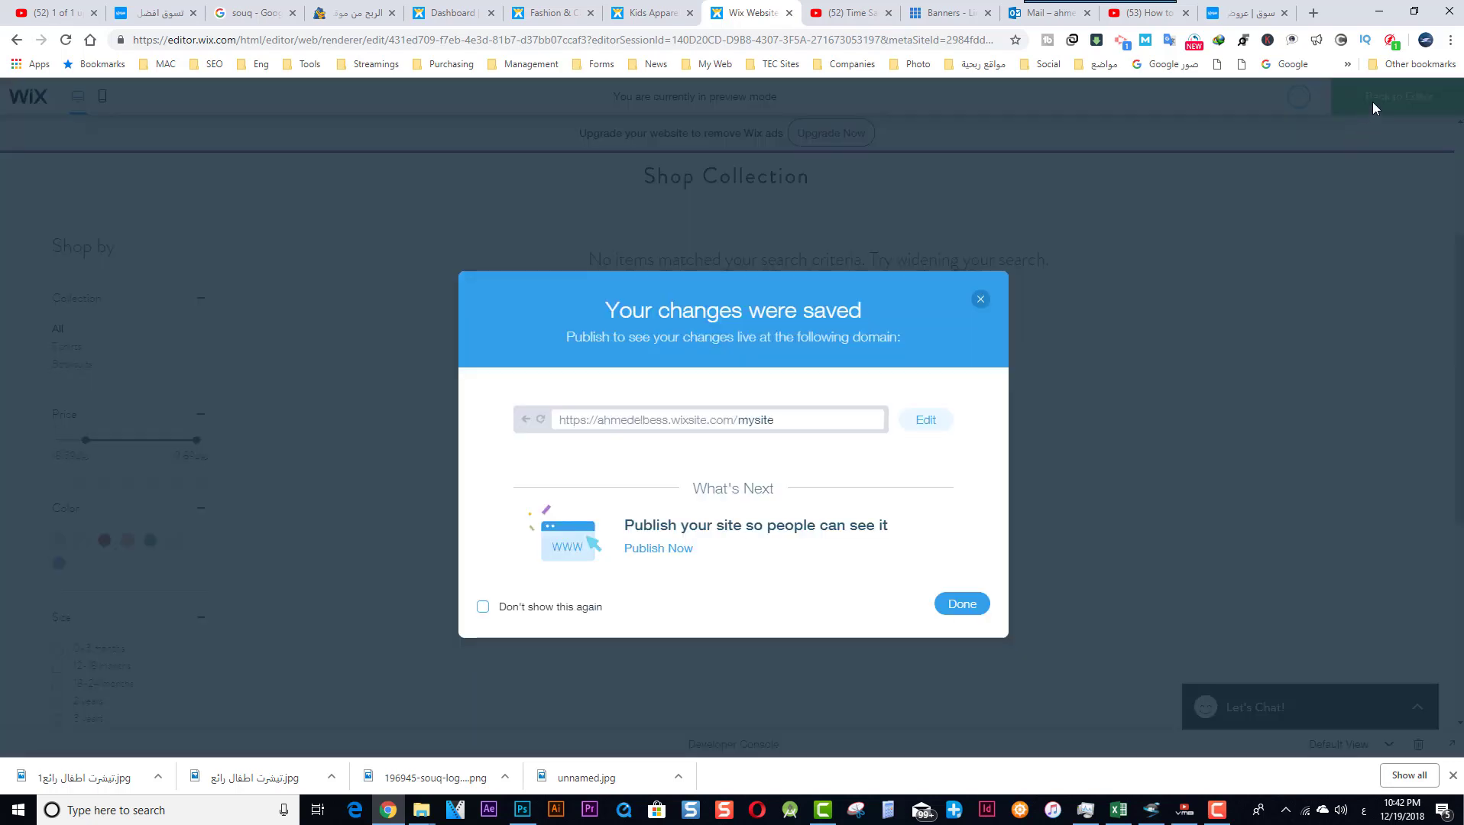
double_click(743, 421)
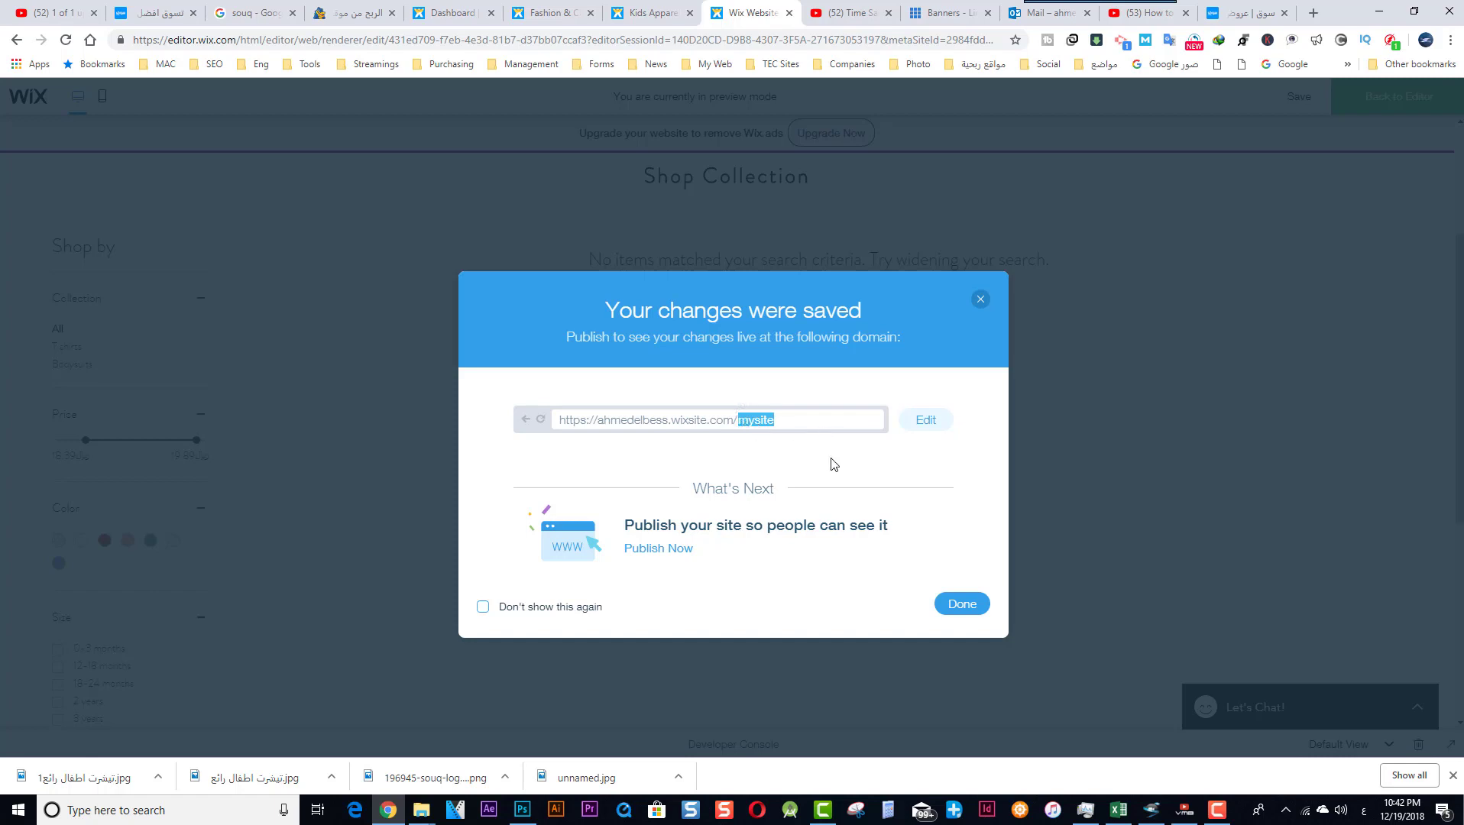
left_click(911, 412)
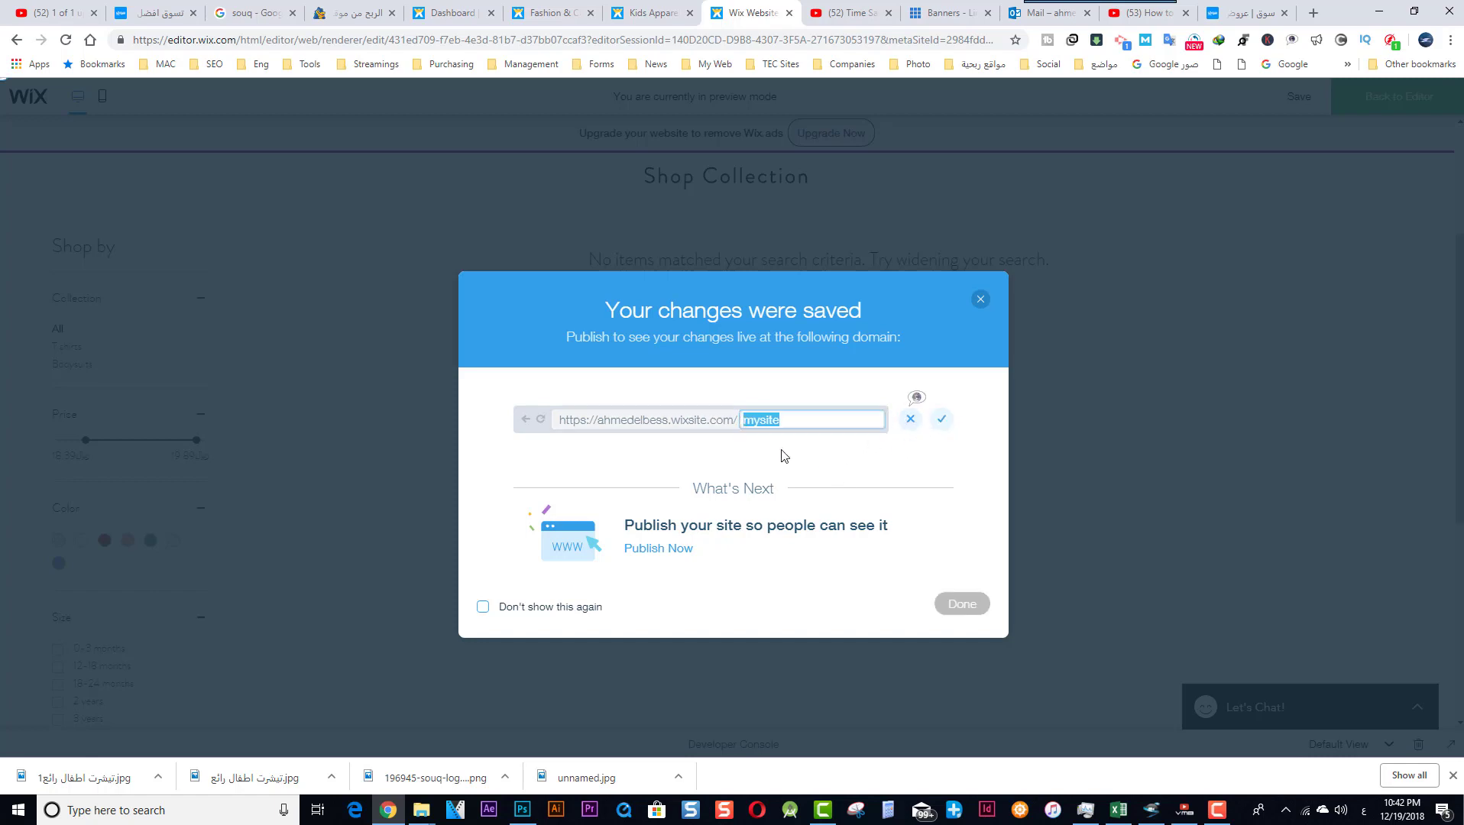
key("BackSpace")
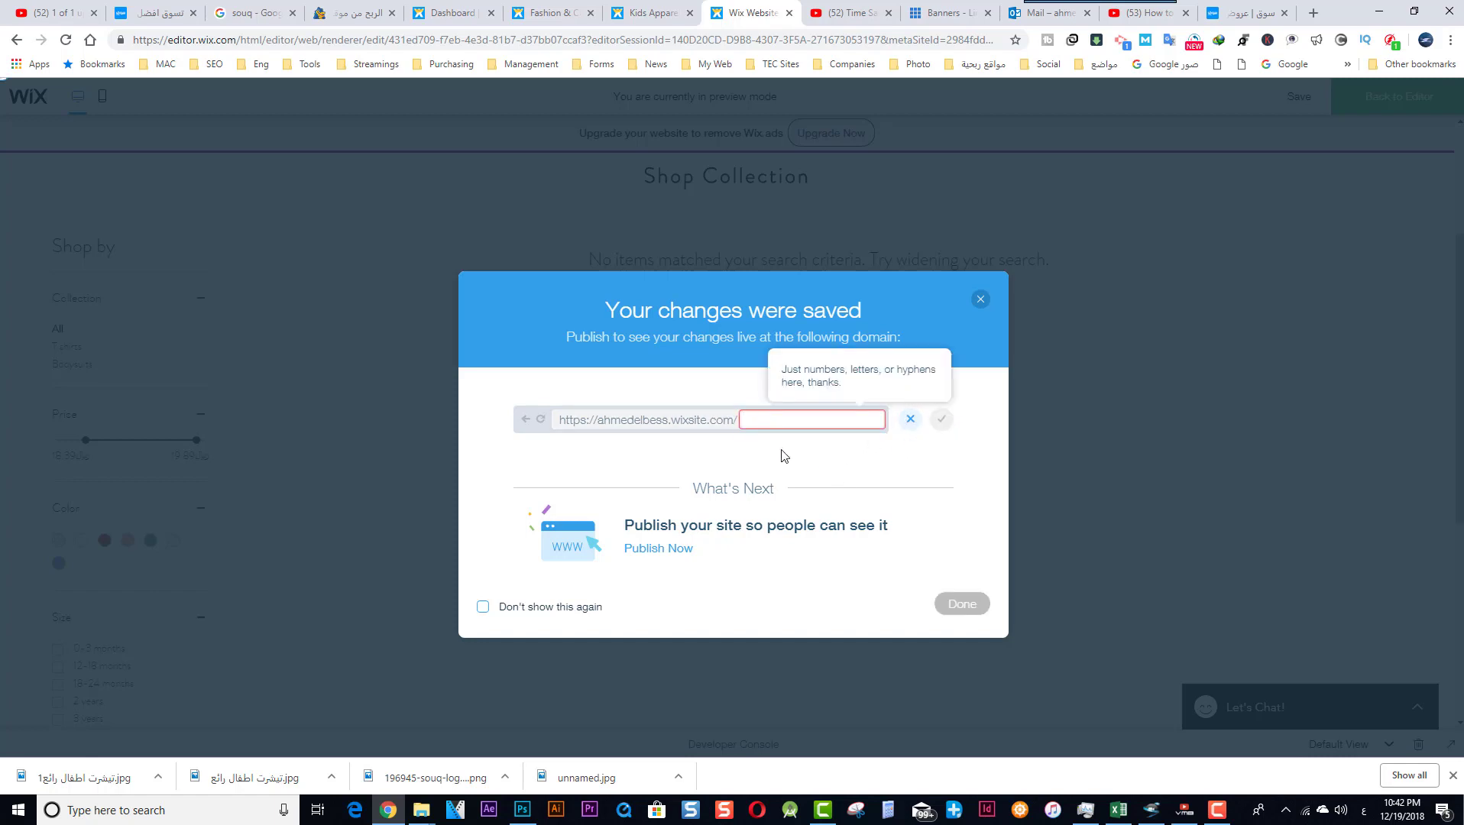
key("BackSpace")
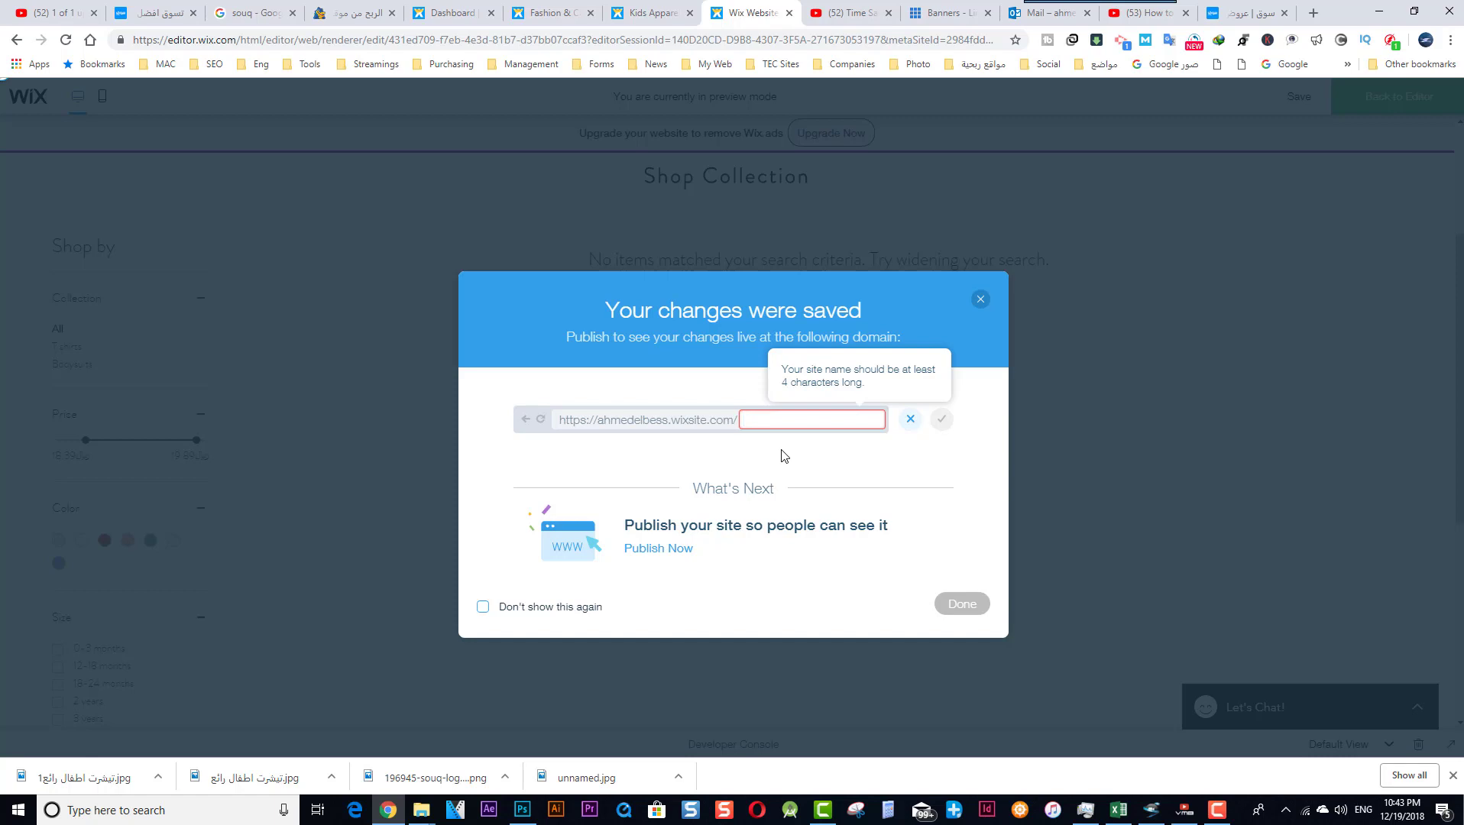
type("S")
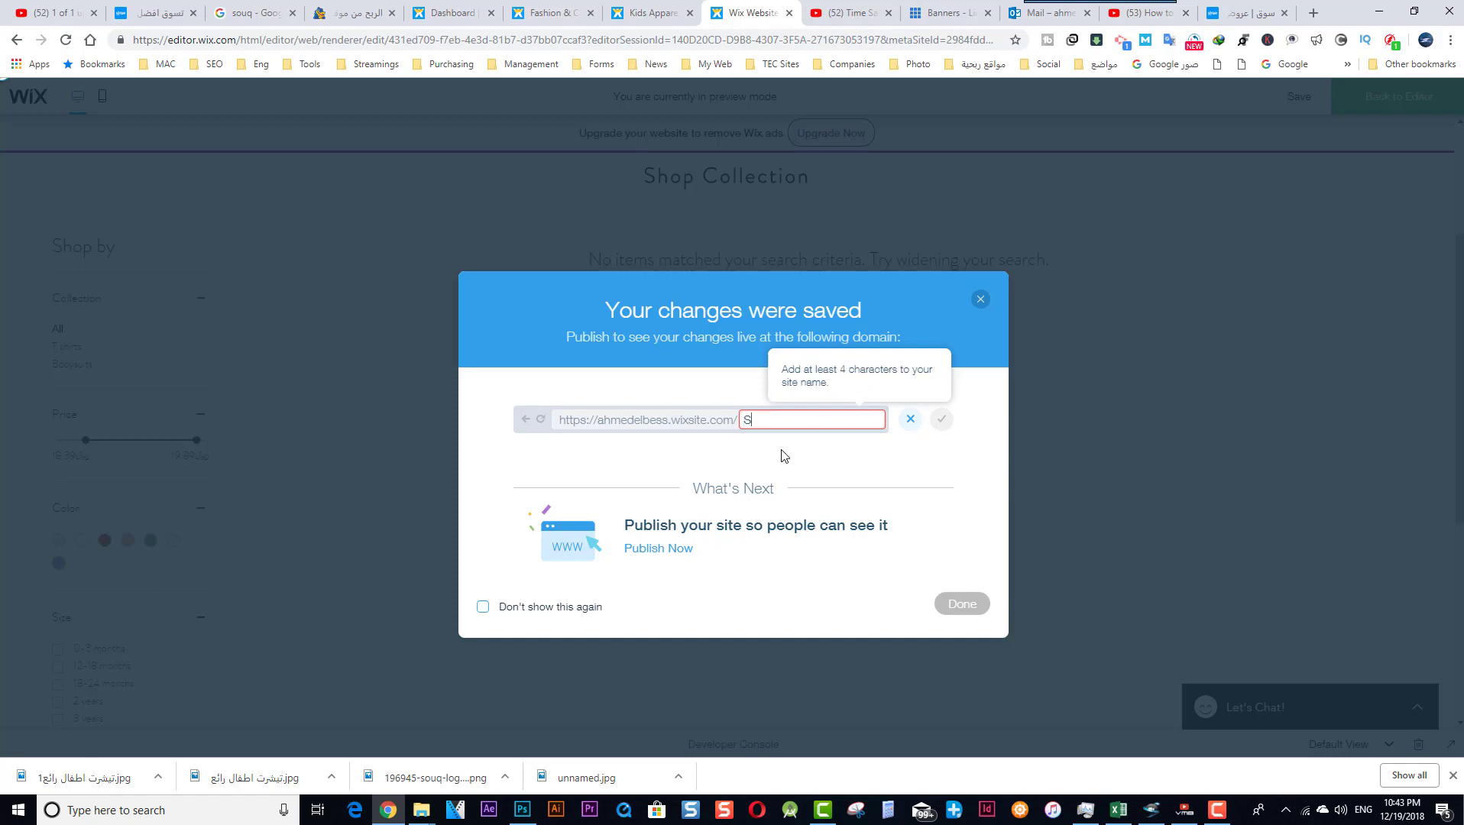
type("tor")
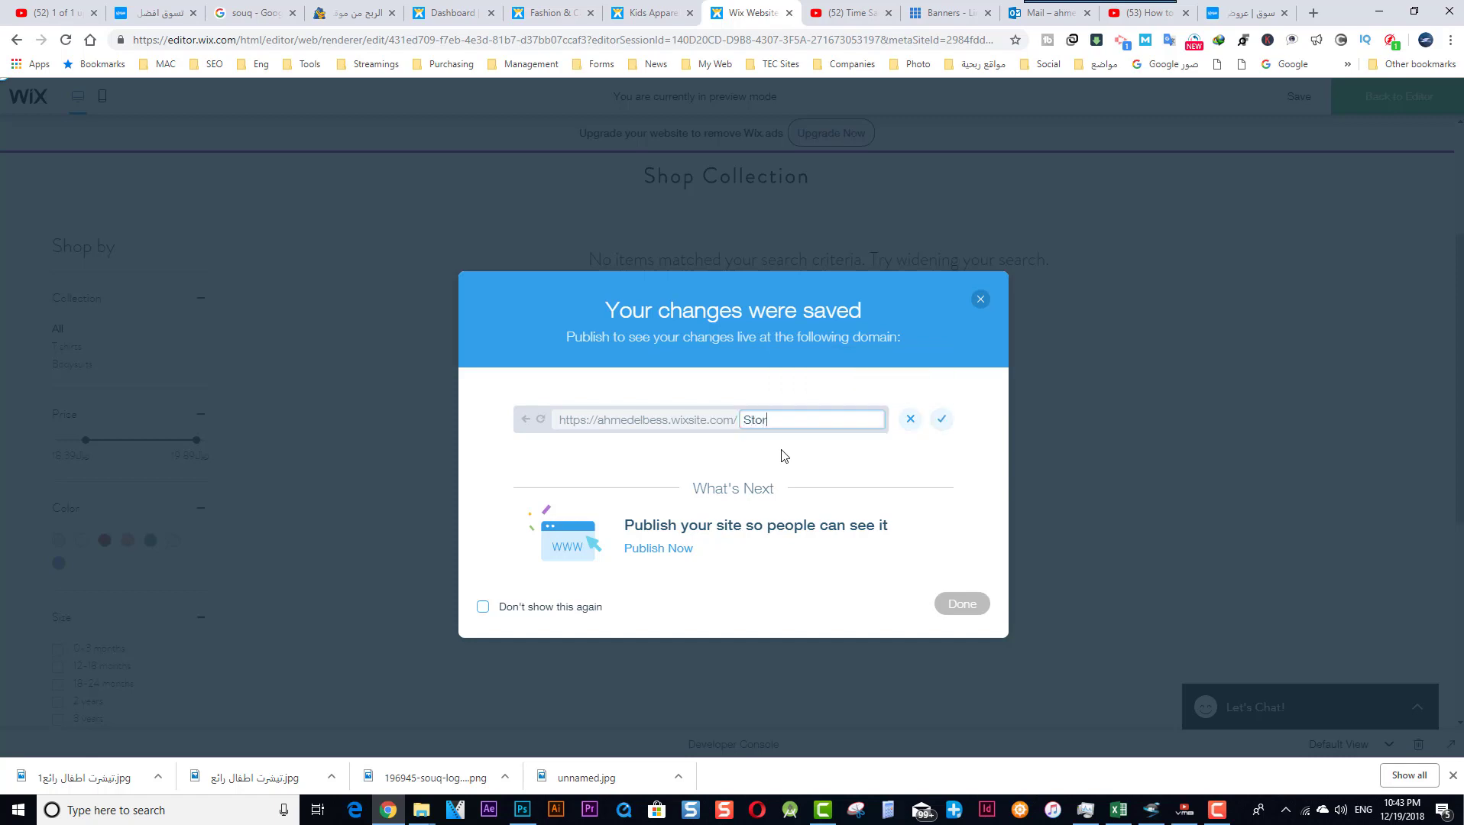
type("e")
left_click(940, 420)
left_click(940, 606)
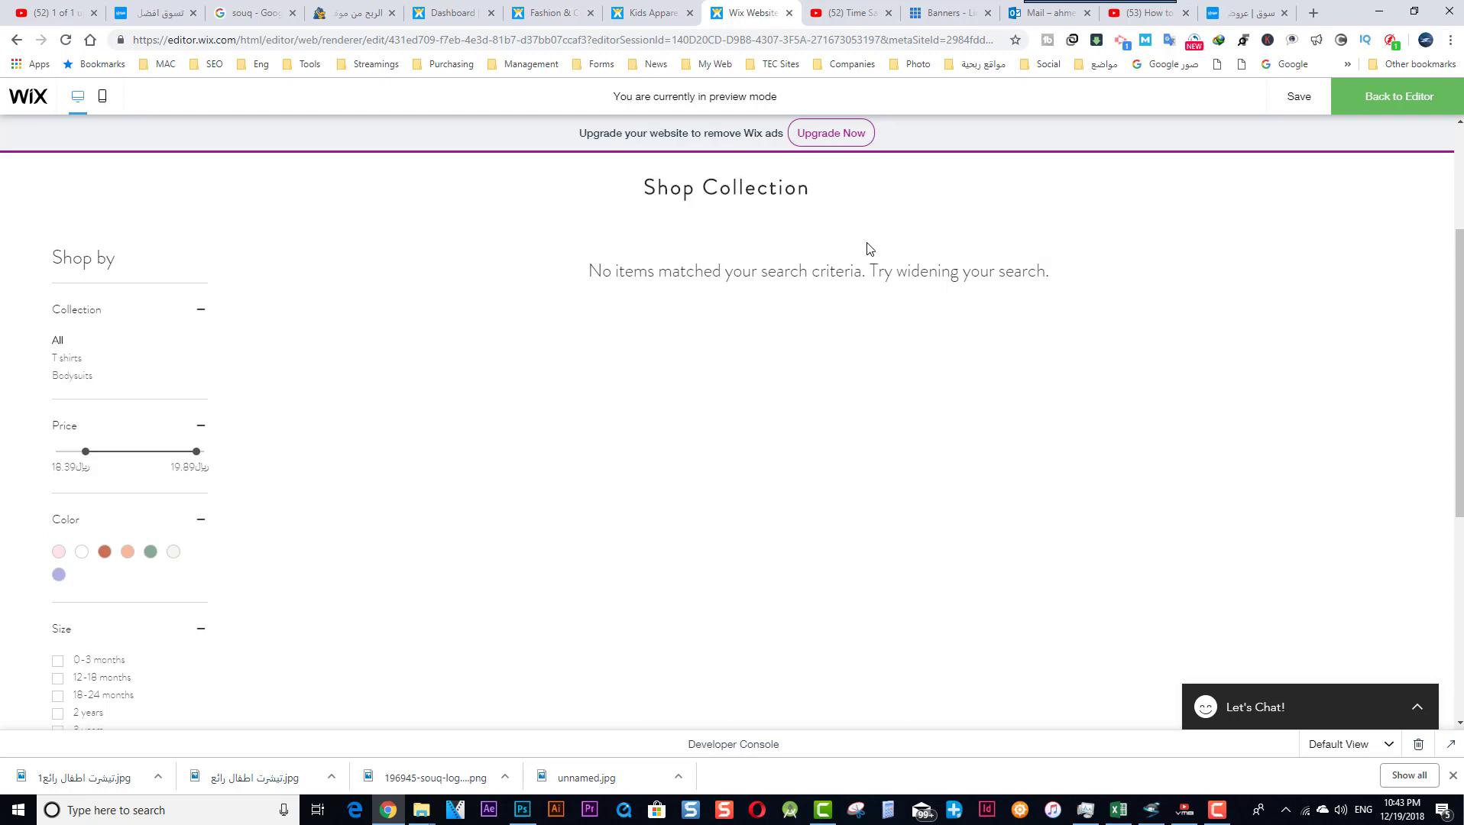
Step: Leave the preview and open the Home page in the editor
scroll(868, 248, "up", 3)
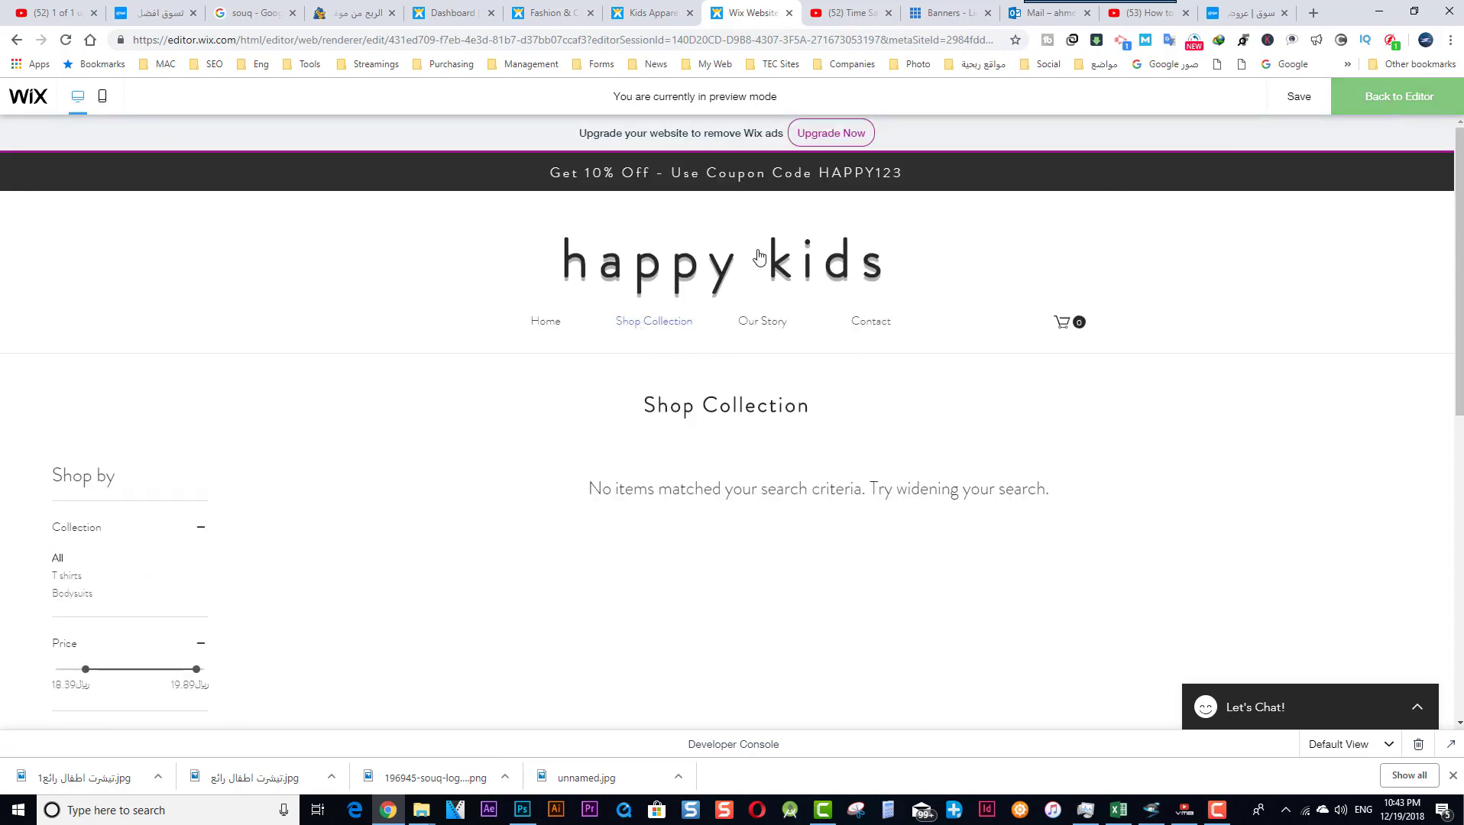
key("ctrl+shift+p")
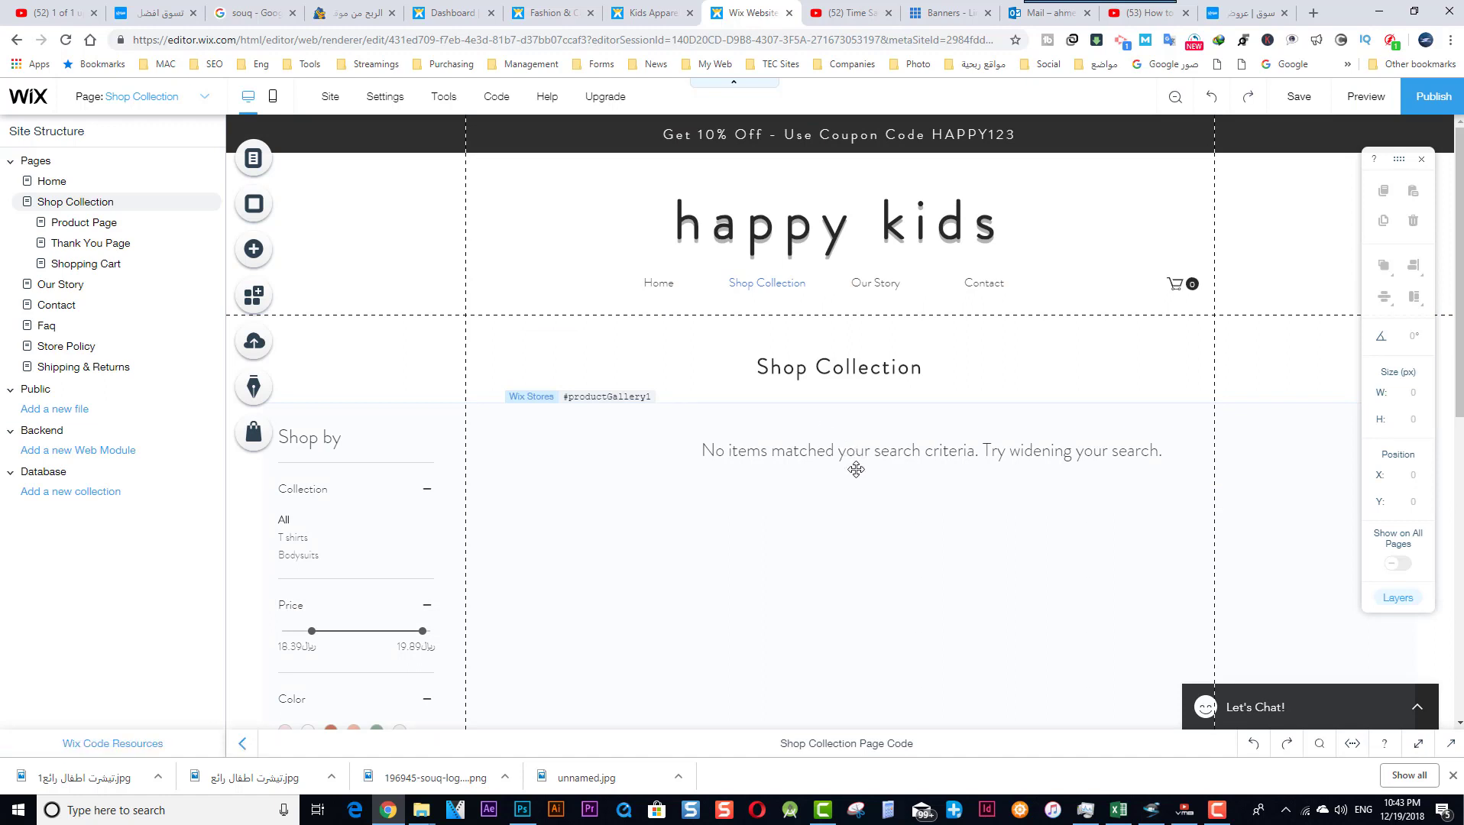
left_click(50, 186)
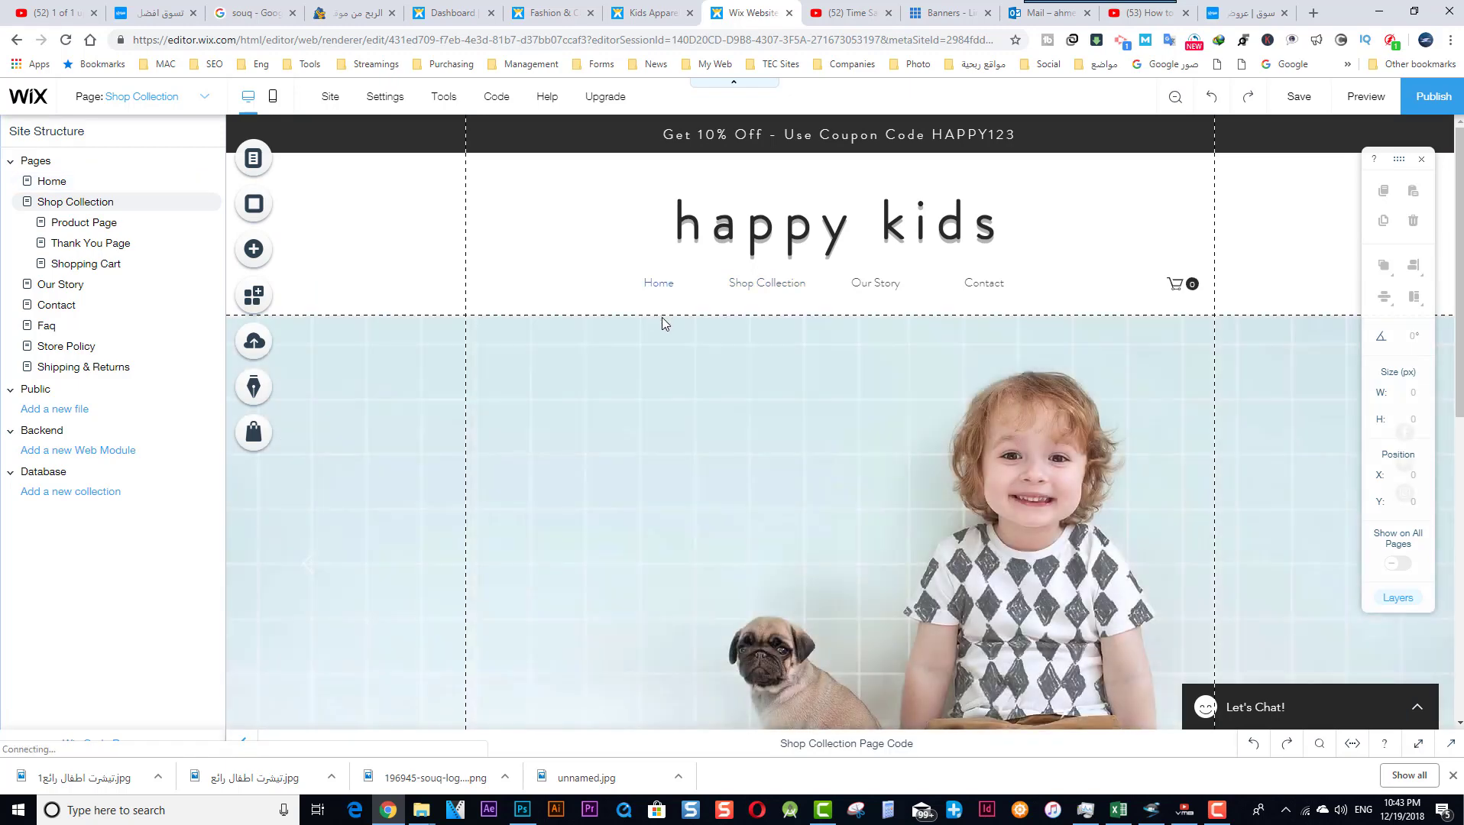
left_click(661, 317)
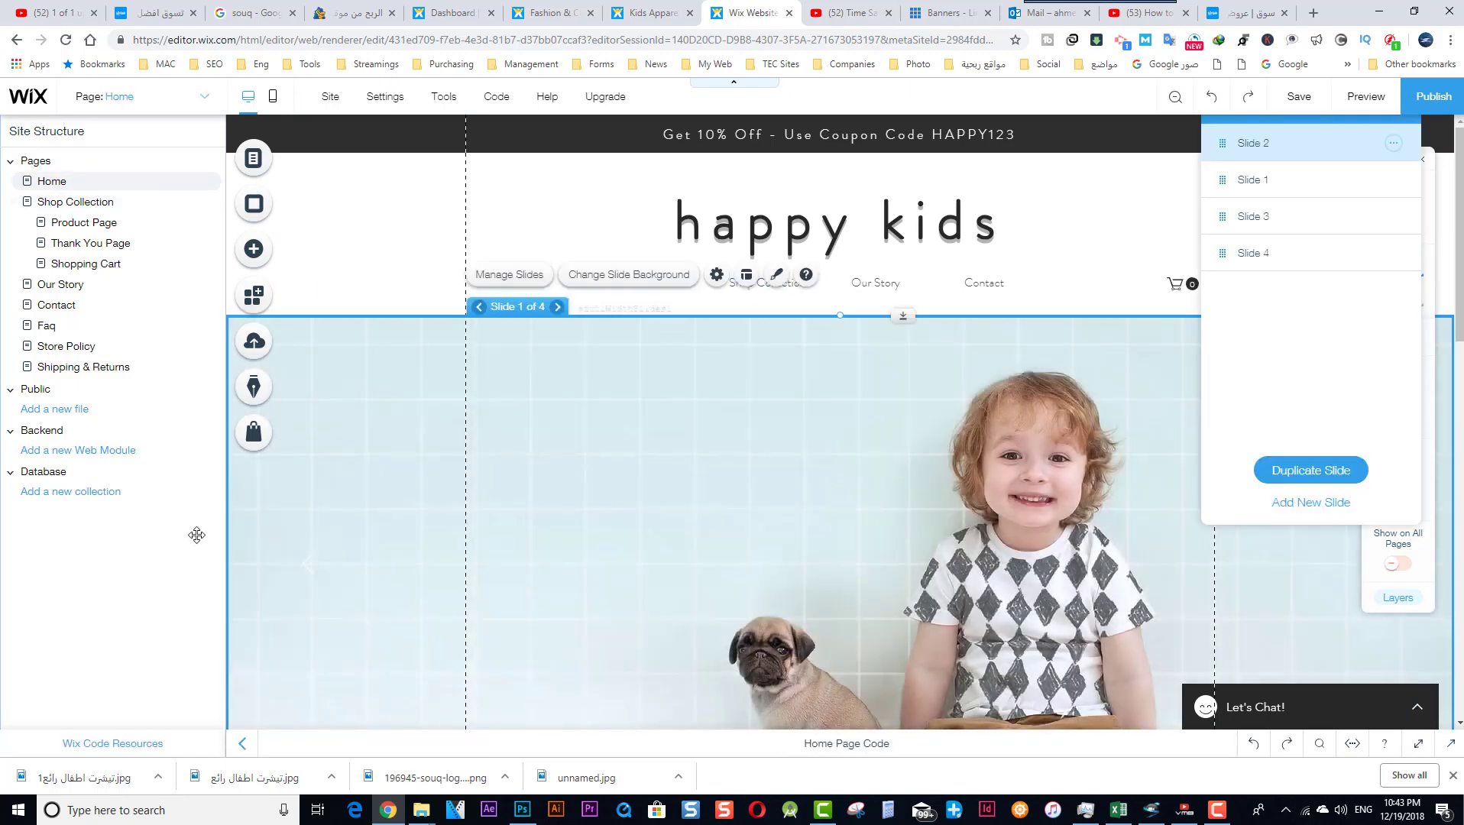
left_click(241, 743)
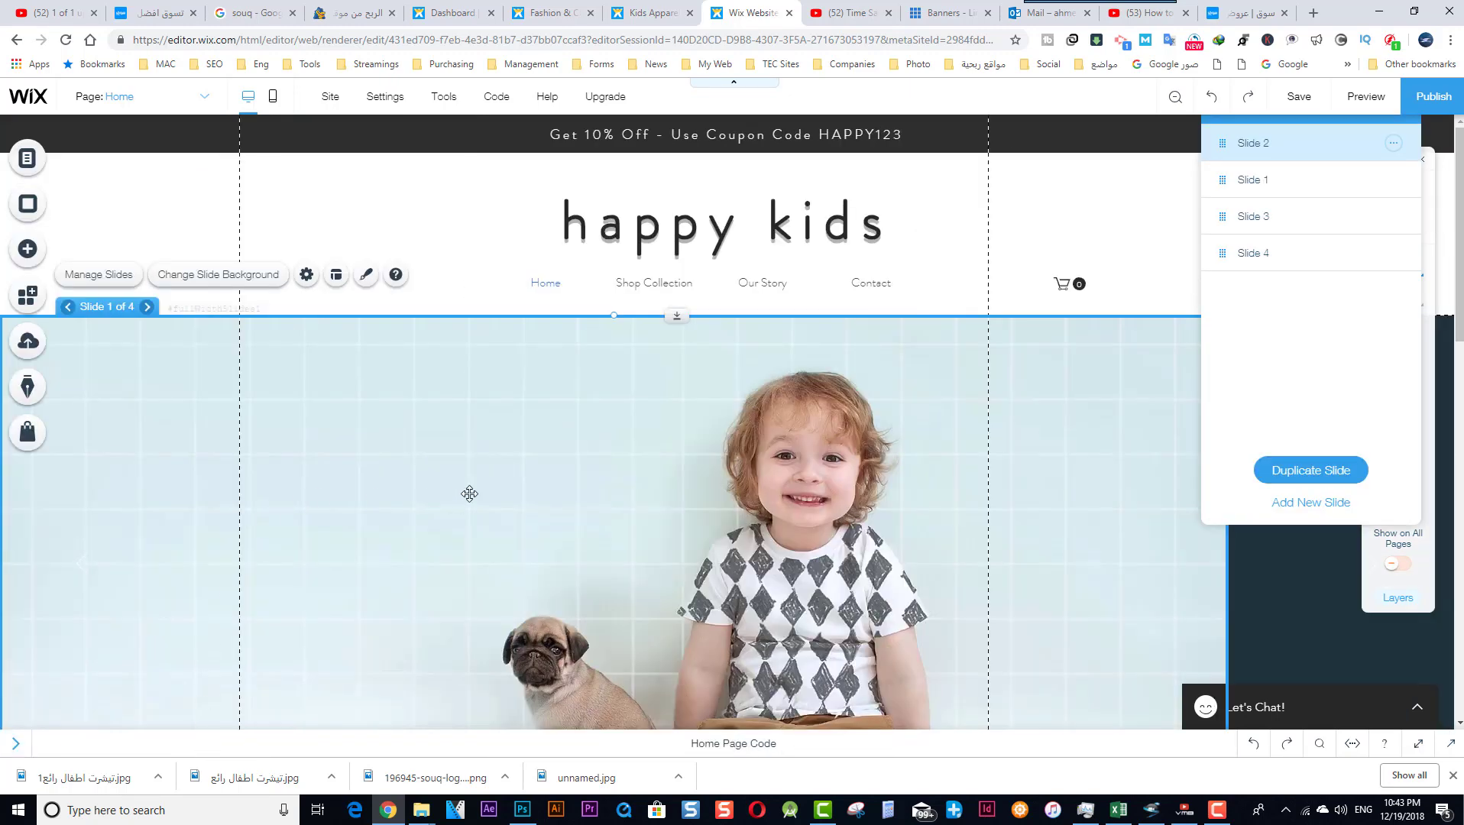
left_click(13, 745)
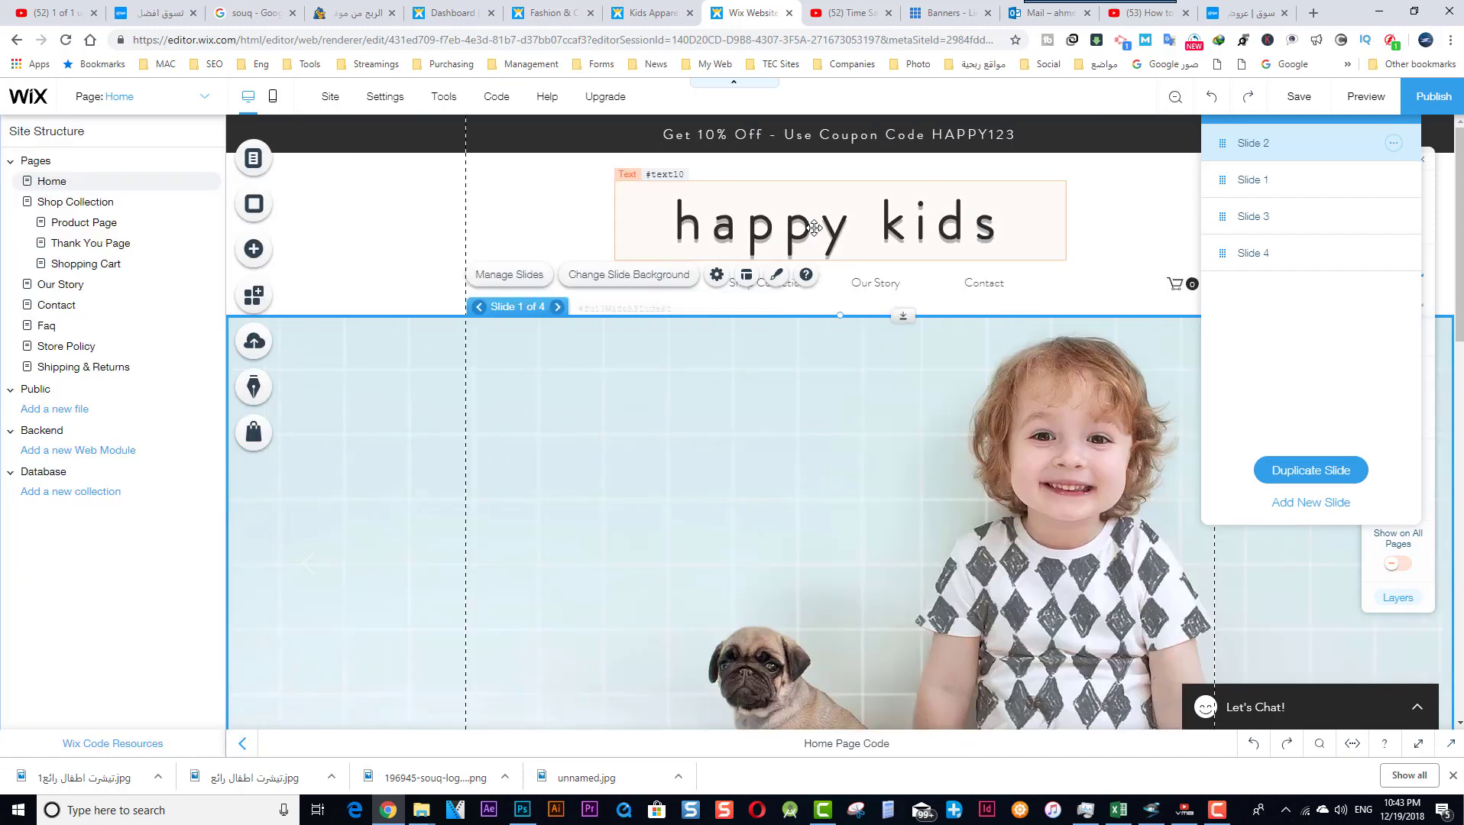
left_click(670, 204)
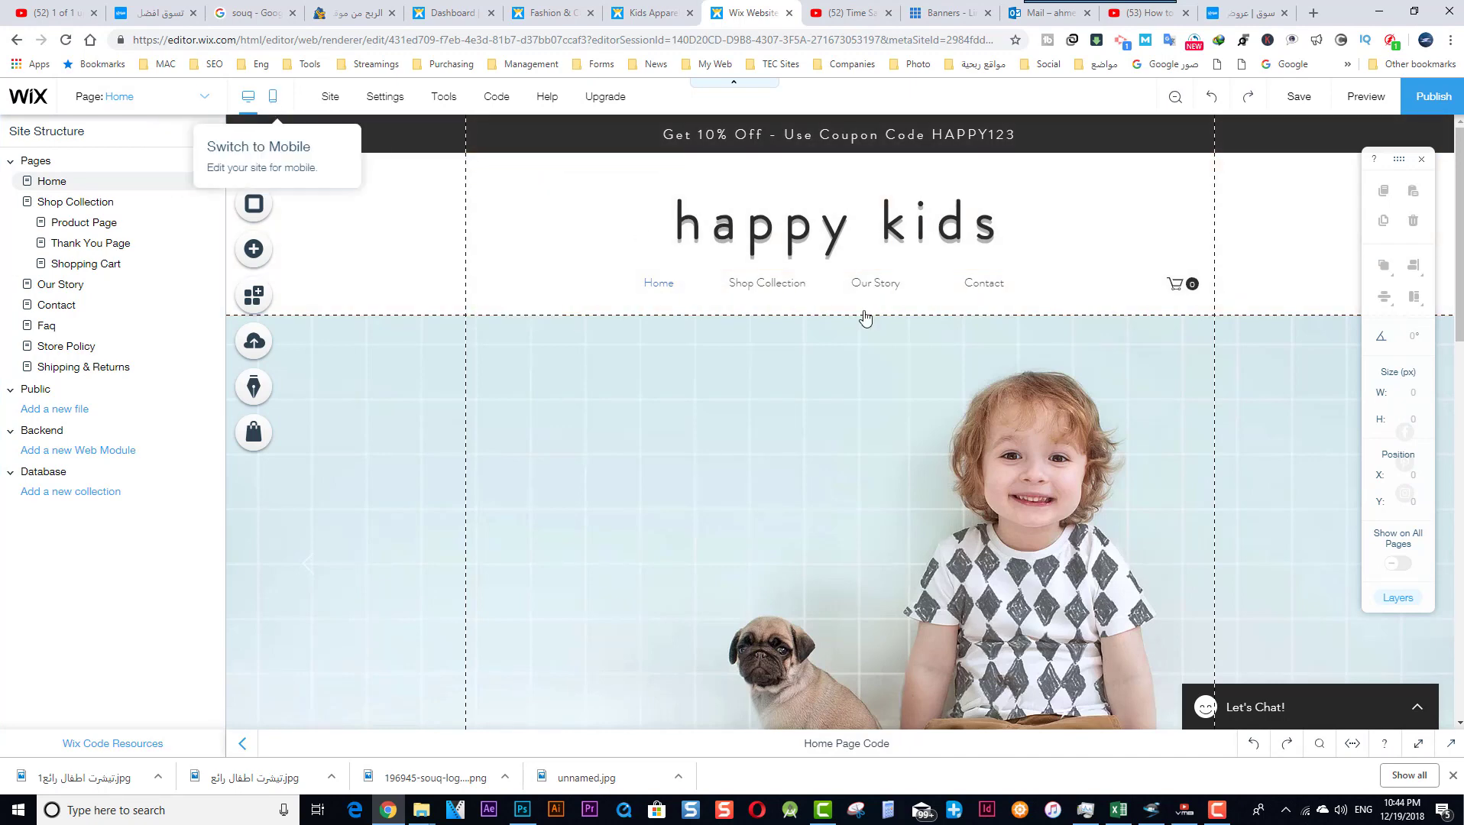
Step: Switch to the mobile version, look over the whole Home page layout, and view the Contact page
left_click(273, 99)
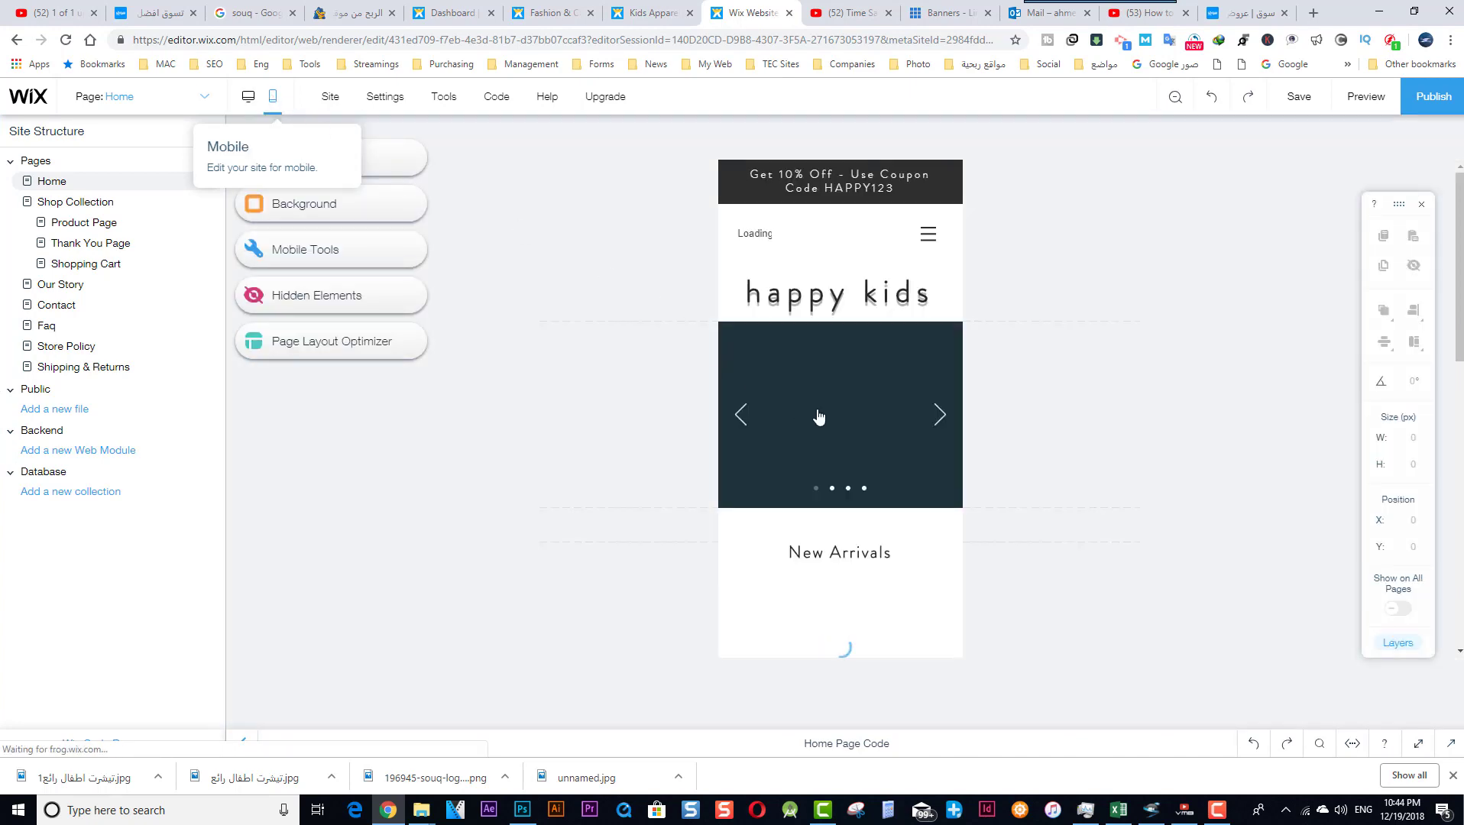
key("ctrl+p")
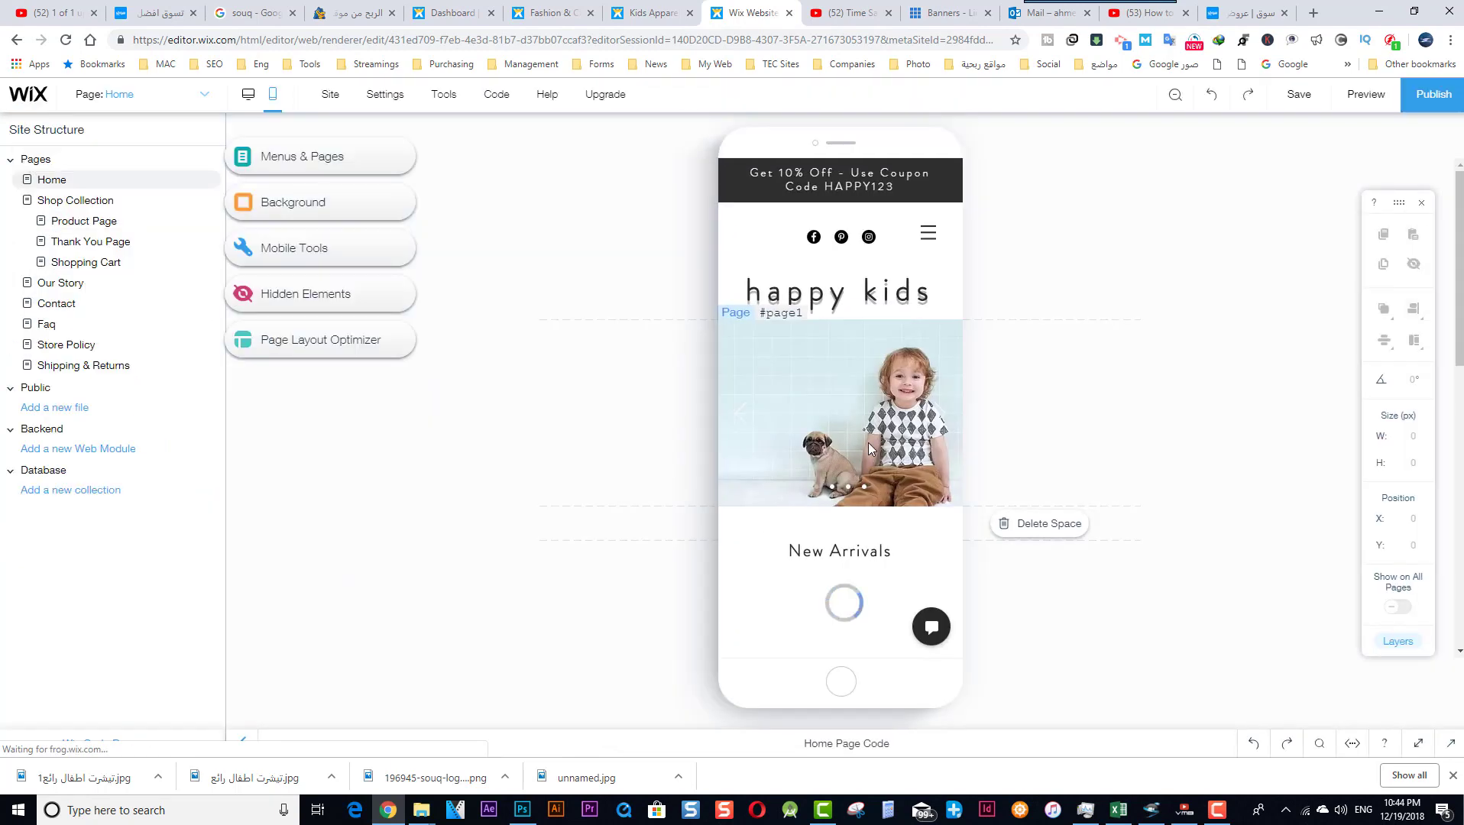
scroll(869, 417, "down", 5)
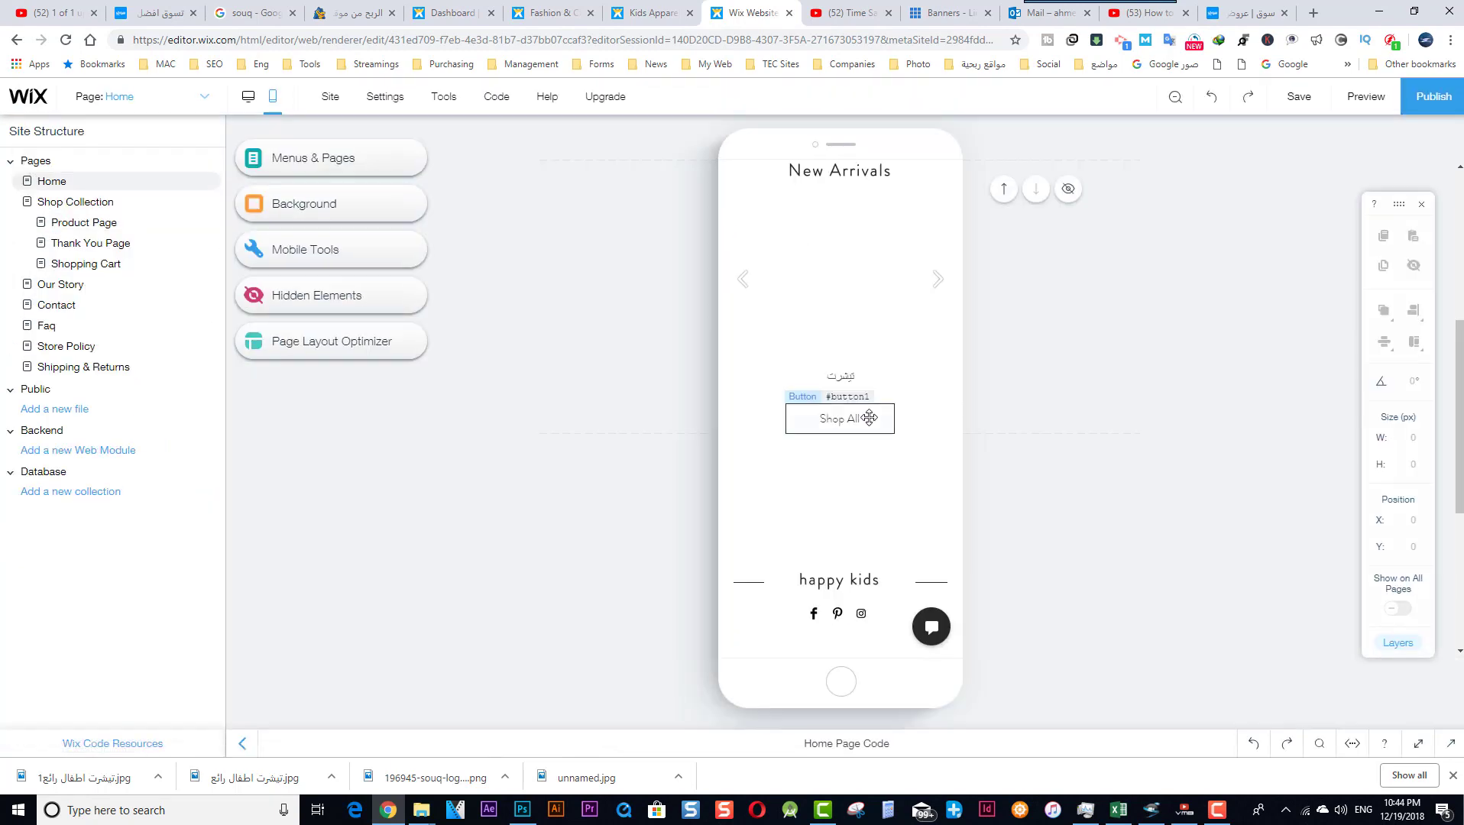
scroll(870, 424, "down", 3)
scroll(879, 461, "up", 8)
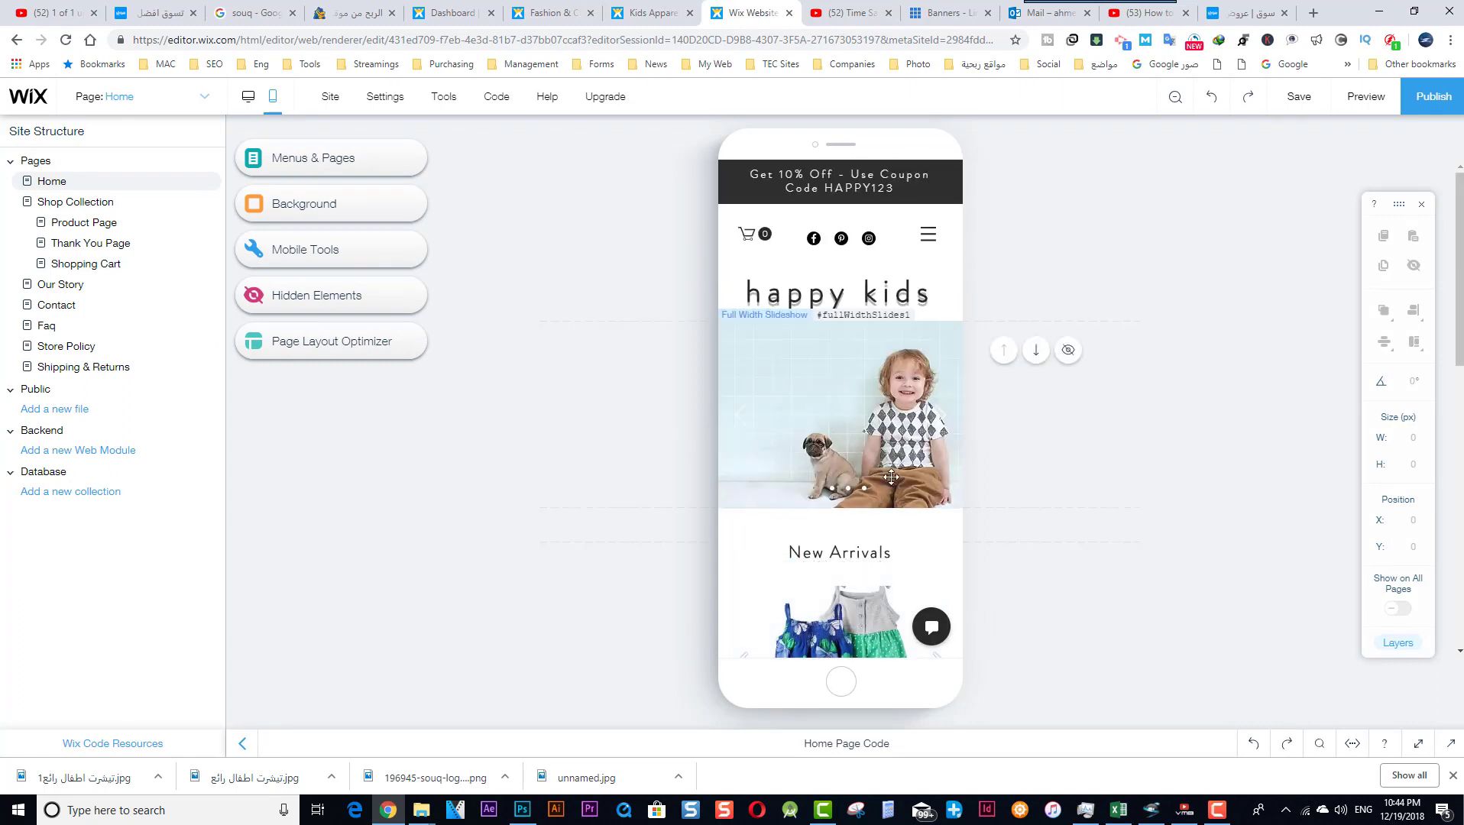
scroll(883, 557, "down", 2)
scroll(882, 557, "down", 1)
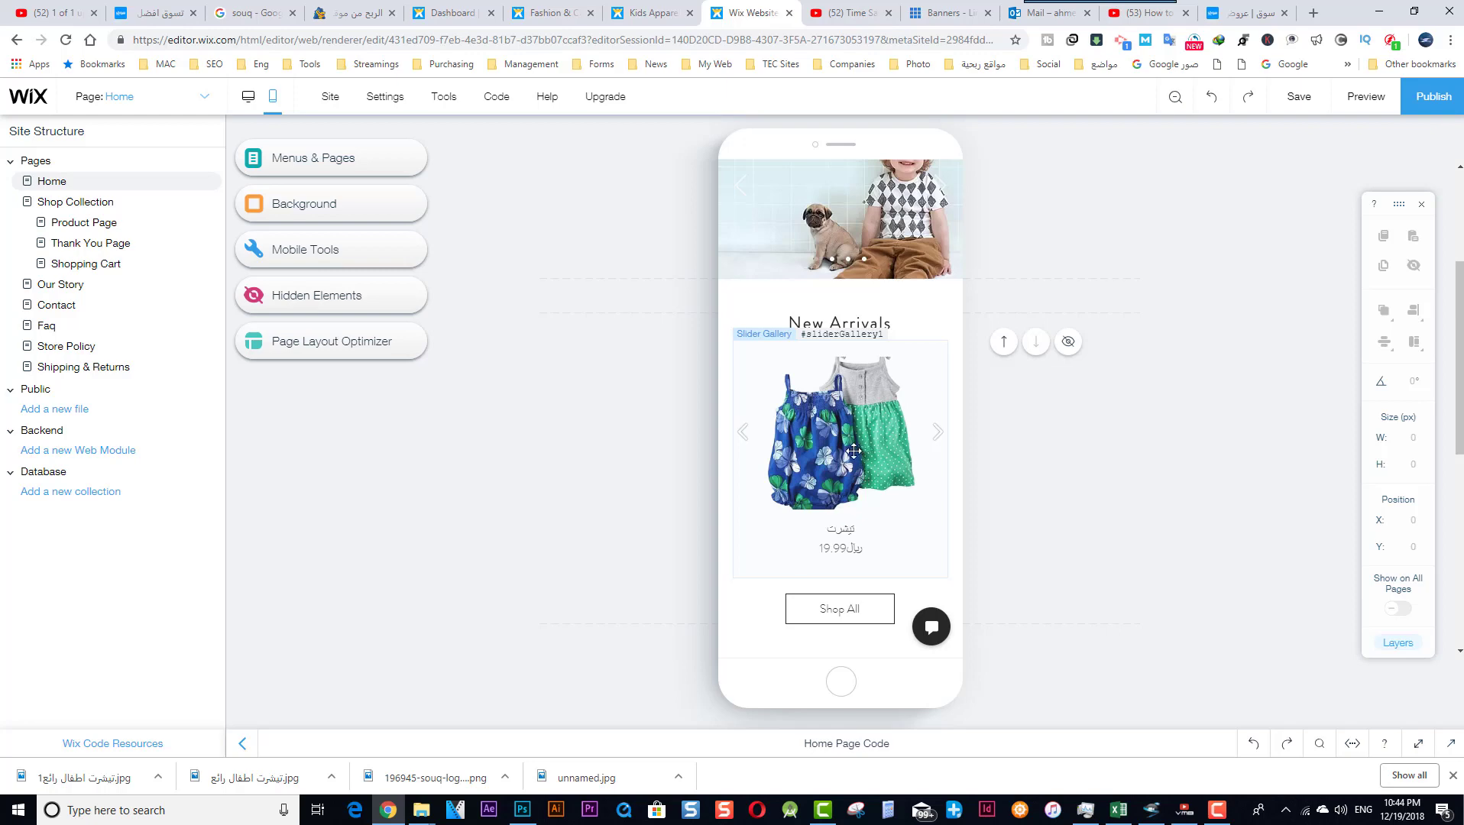
scroll(863, 458, "down", 3)
scroll(859, 458, "up", 6)
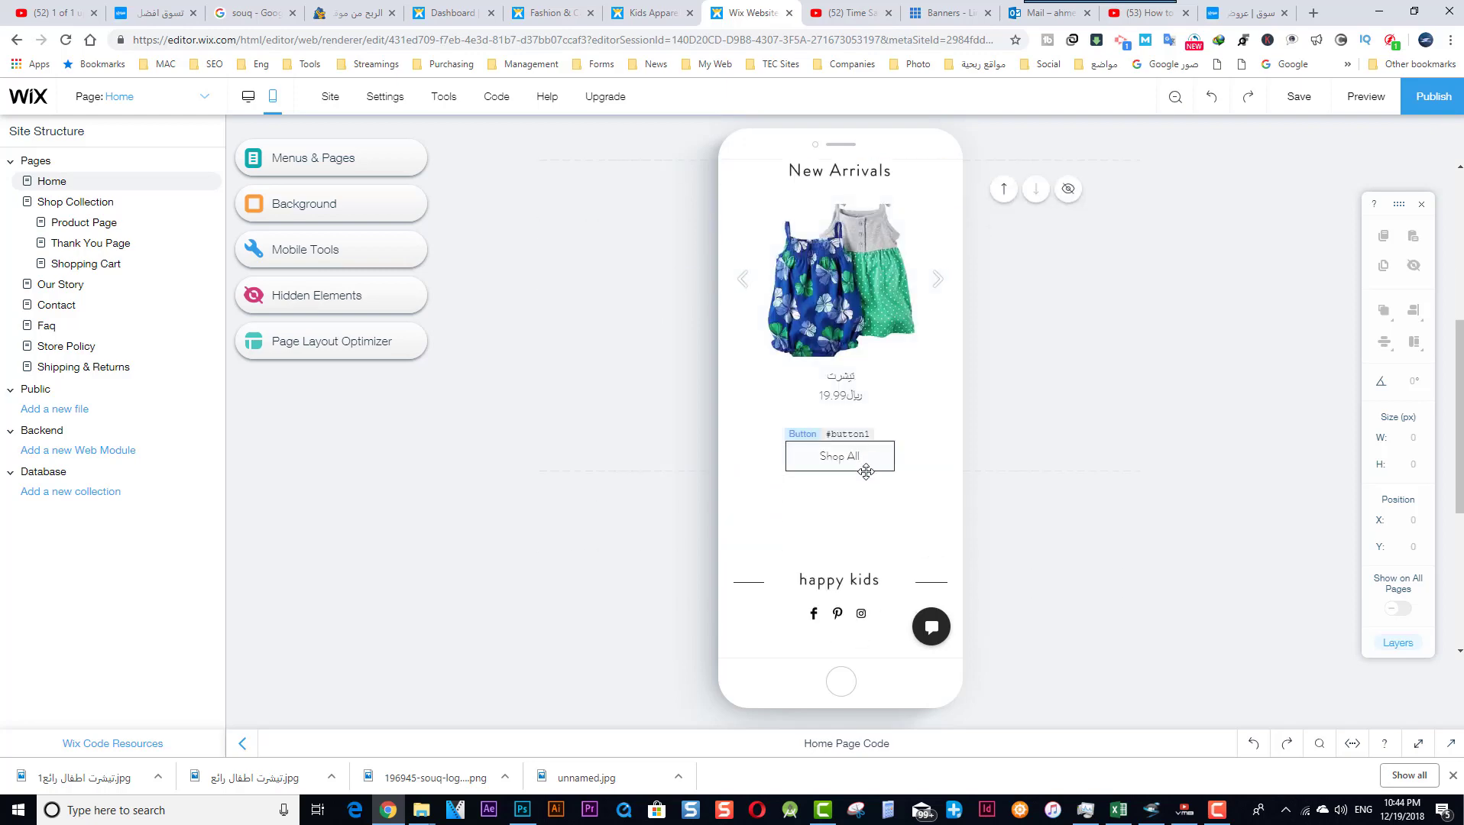
scroll(869, 479, "up", 1)
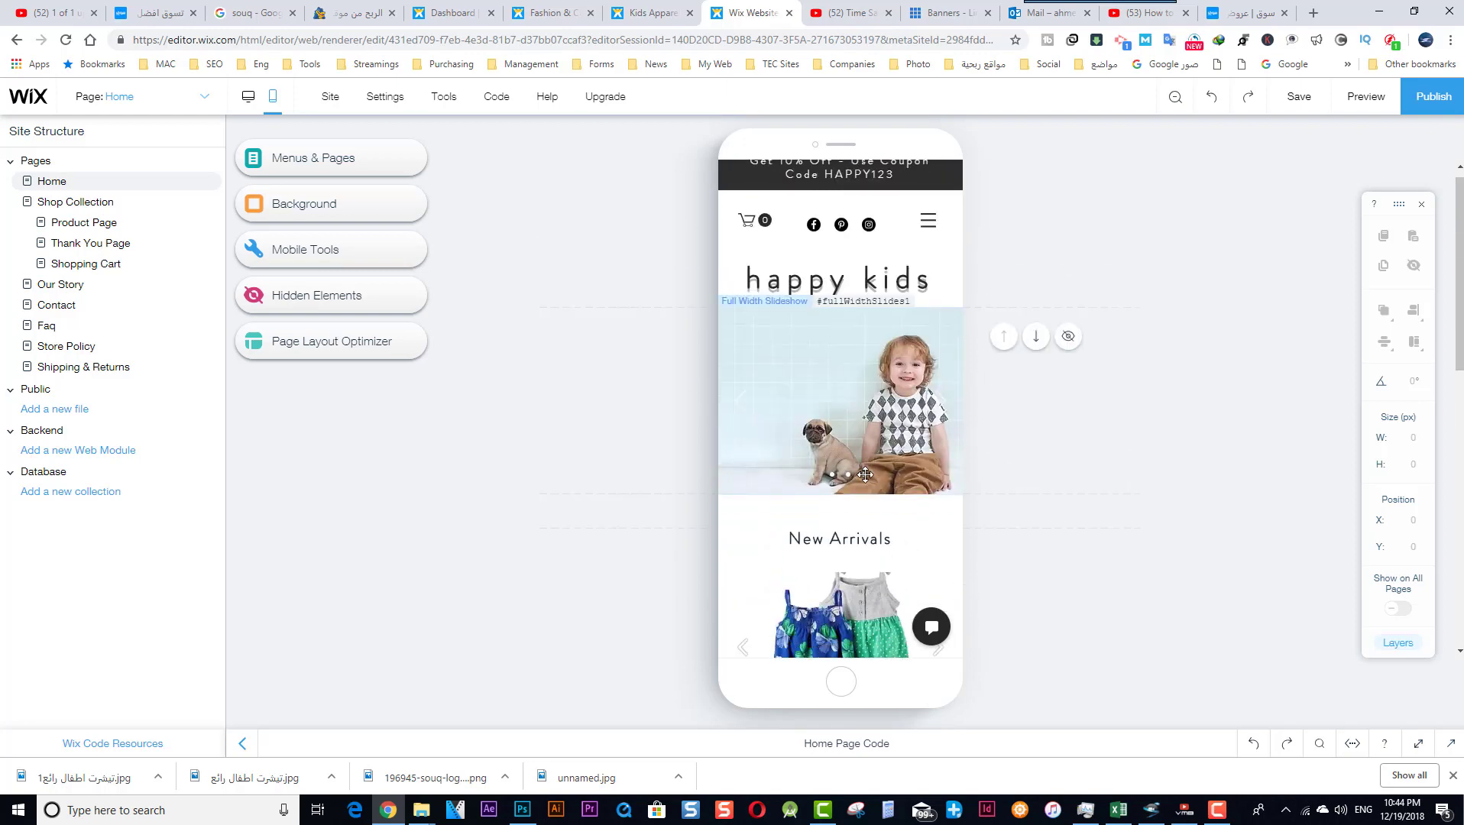
scroll(868, 481, "down", 8)
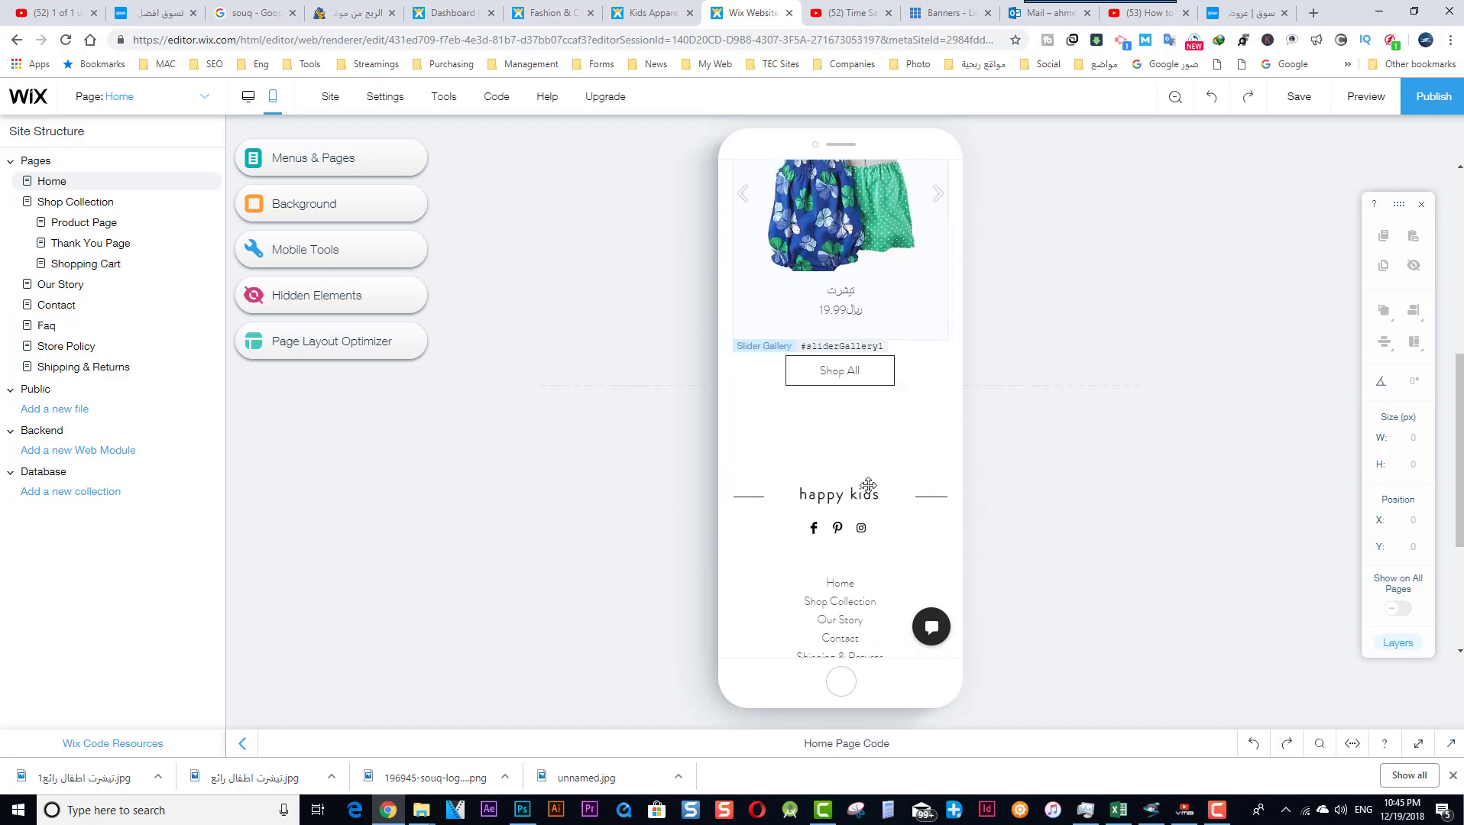
scroll(872, 492, "up", 8)
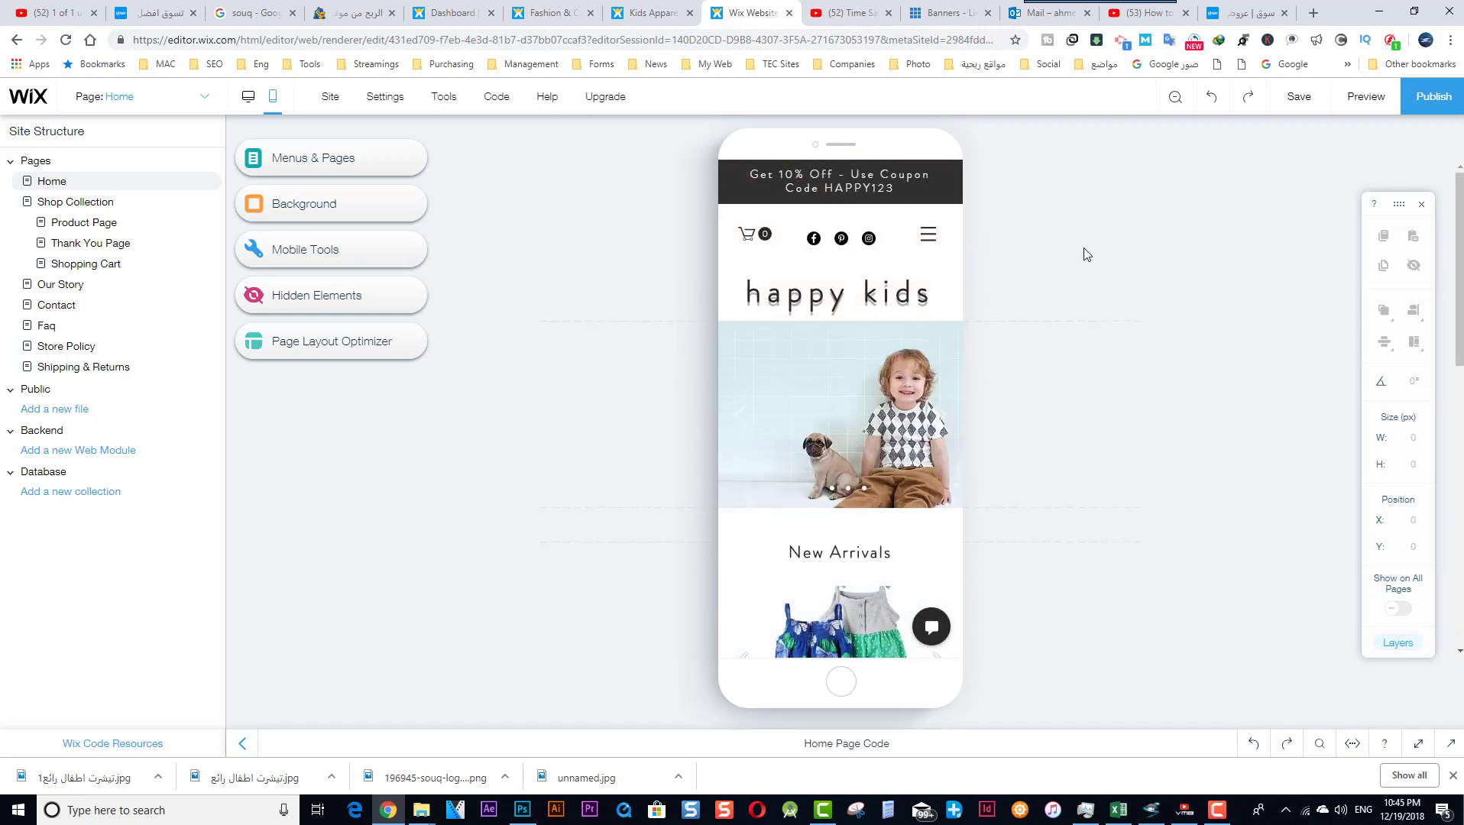
left_click(55, 305)
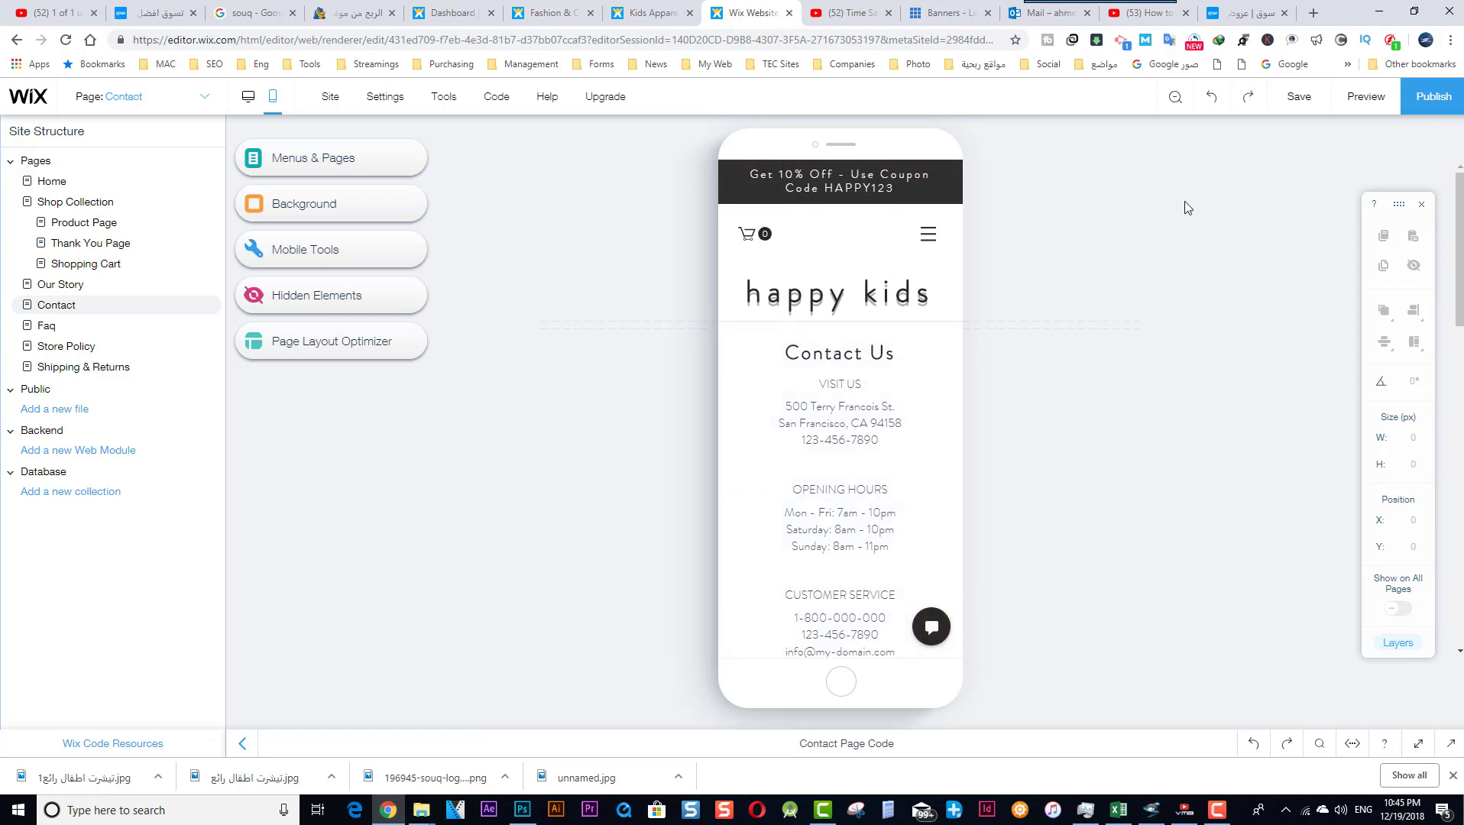
left_click(34, 161)
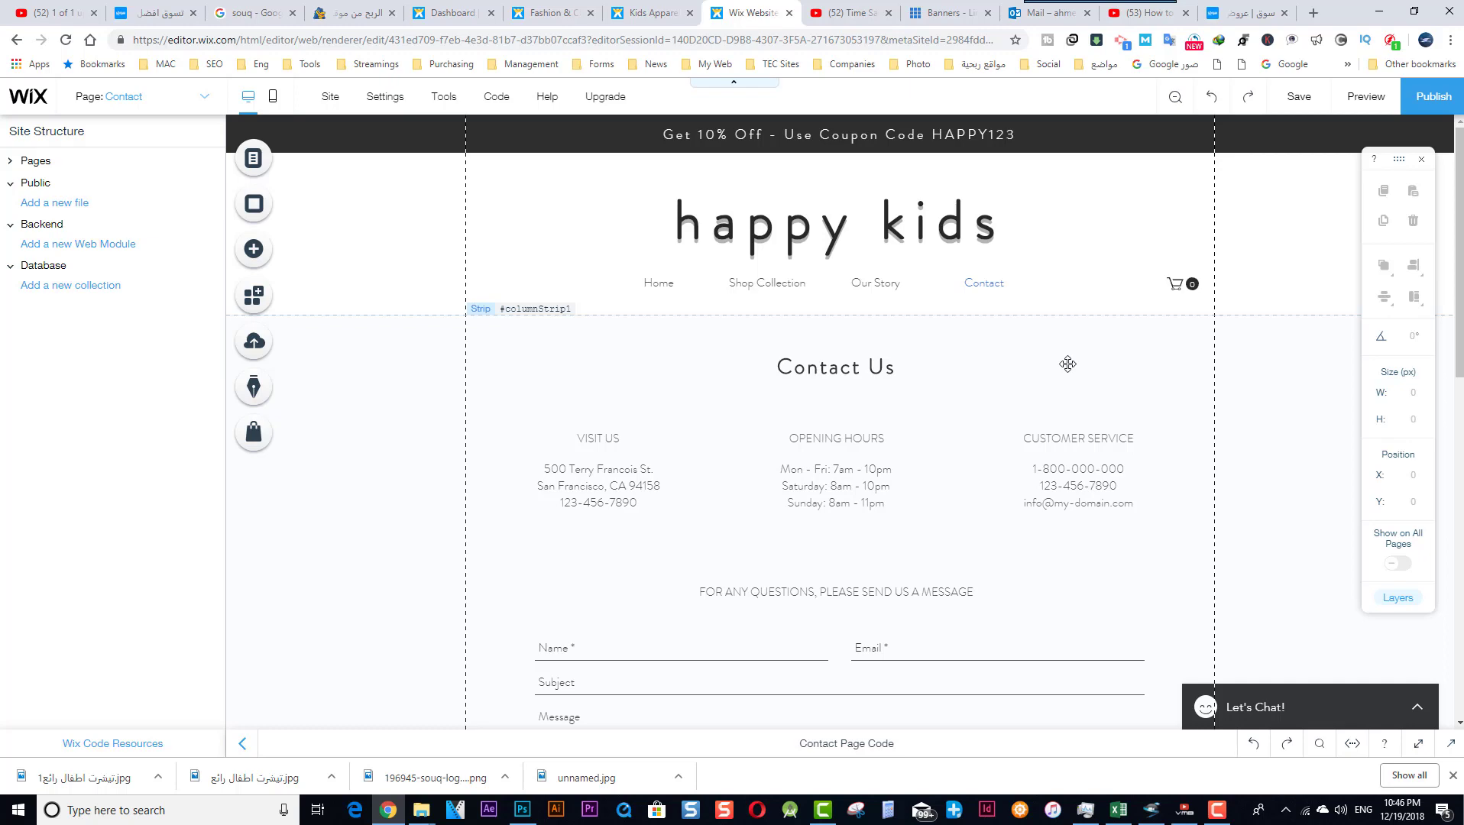
left_click(1246, 13)
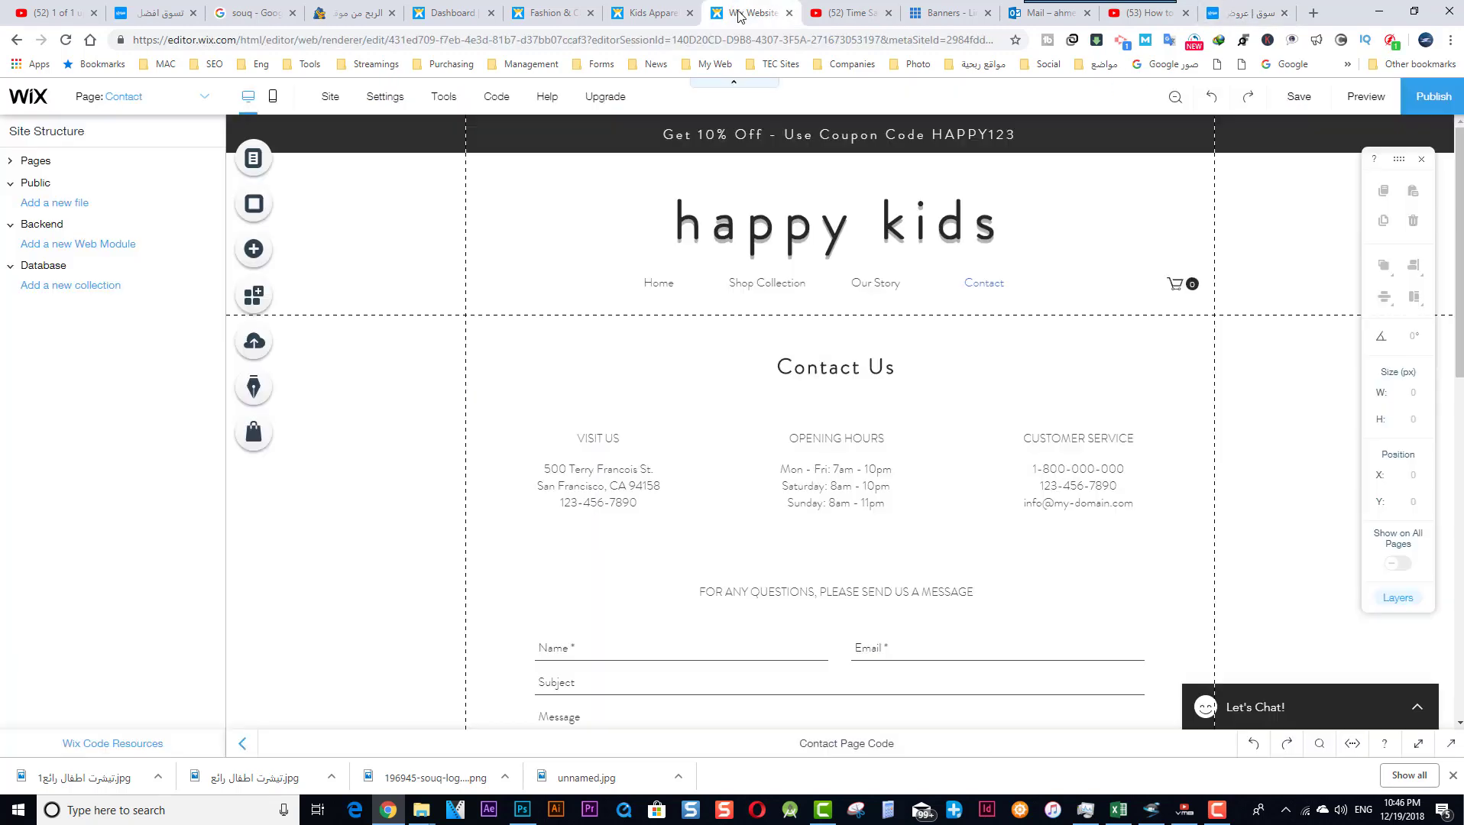
key("ctrl+8")
left_click(11, 161)
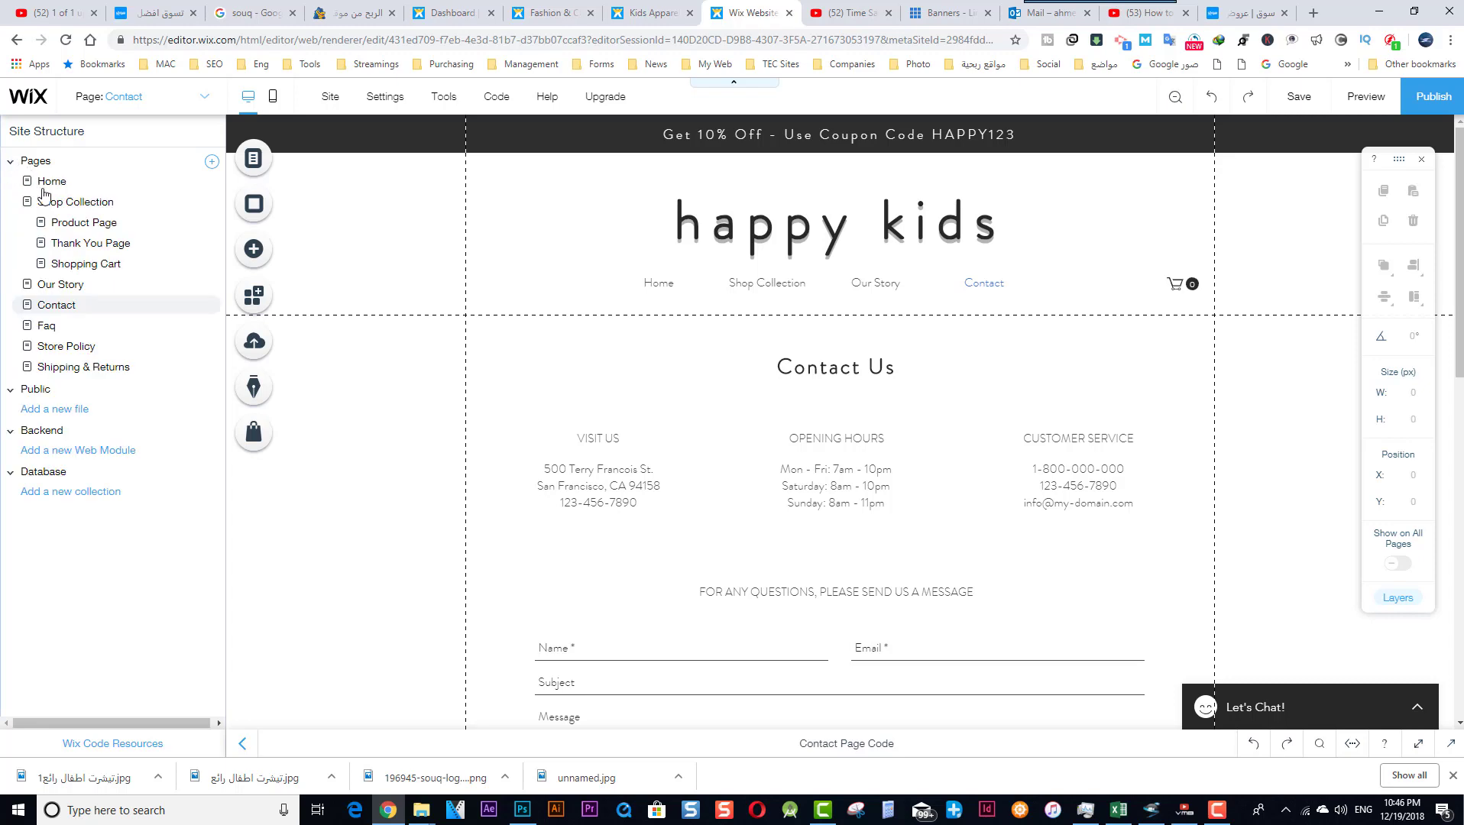
Step: Open the Shop Collection page in the editor and bring up the Wix Stores settings for its product gallery
left_click(78, 210)
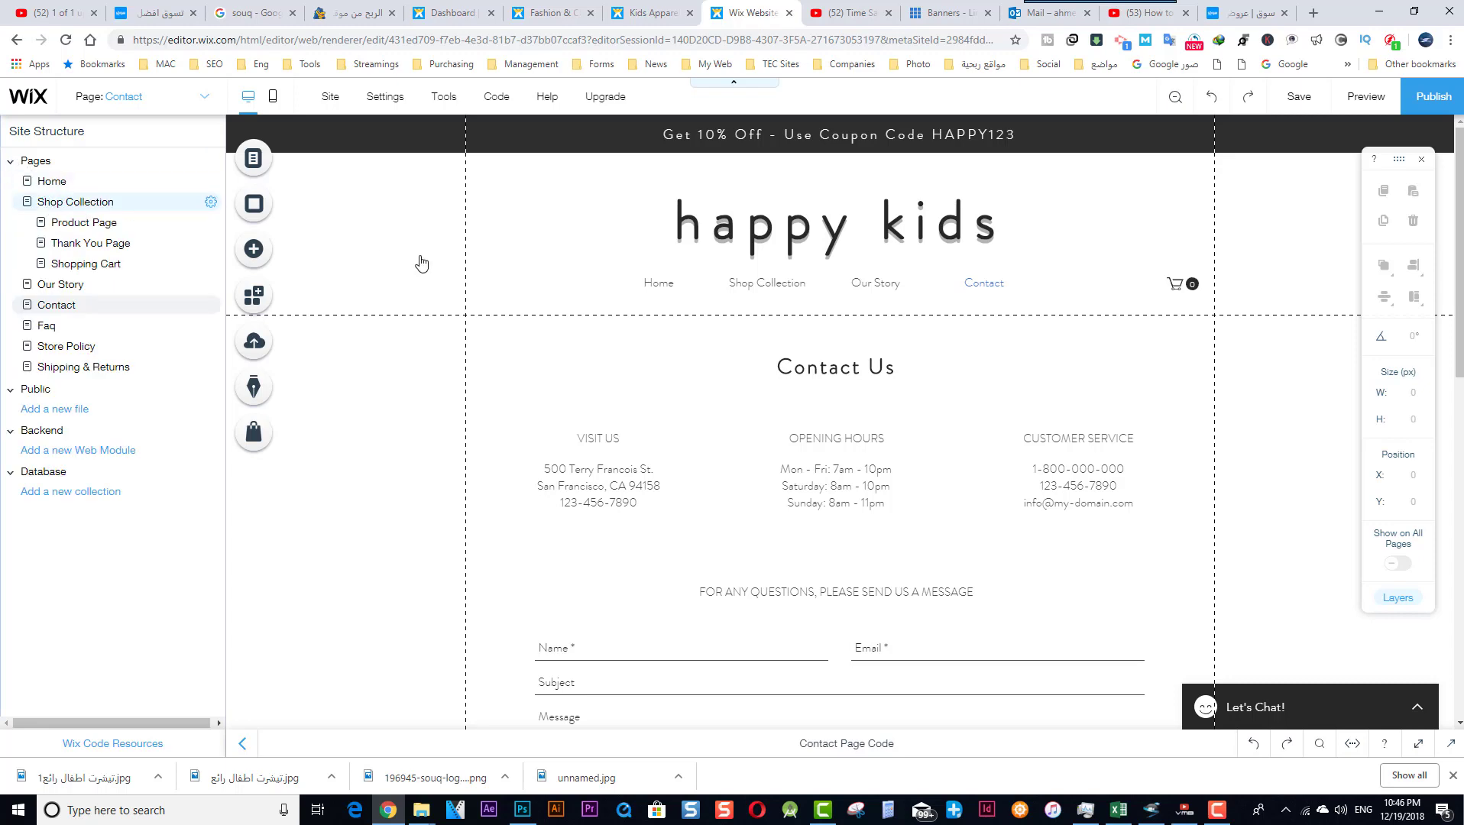
scroll(677, 441, "down", 3)
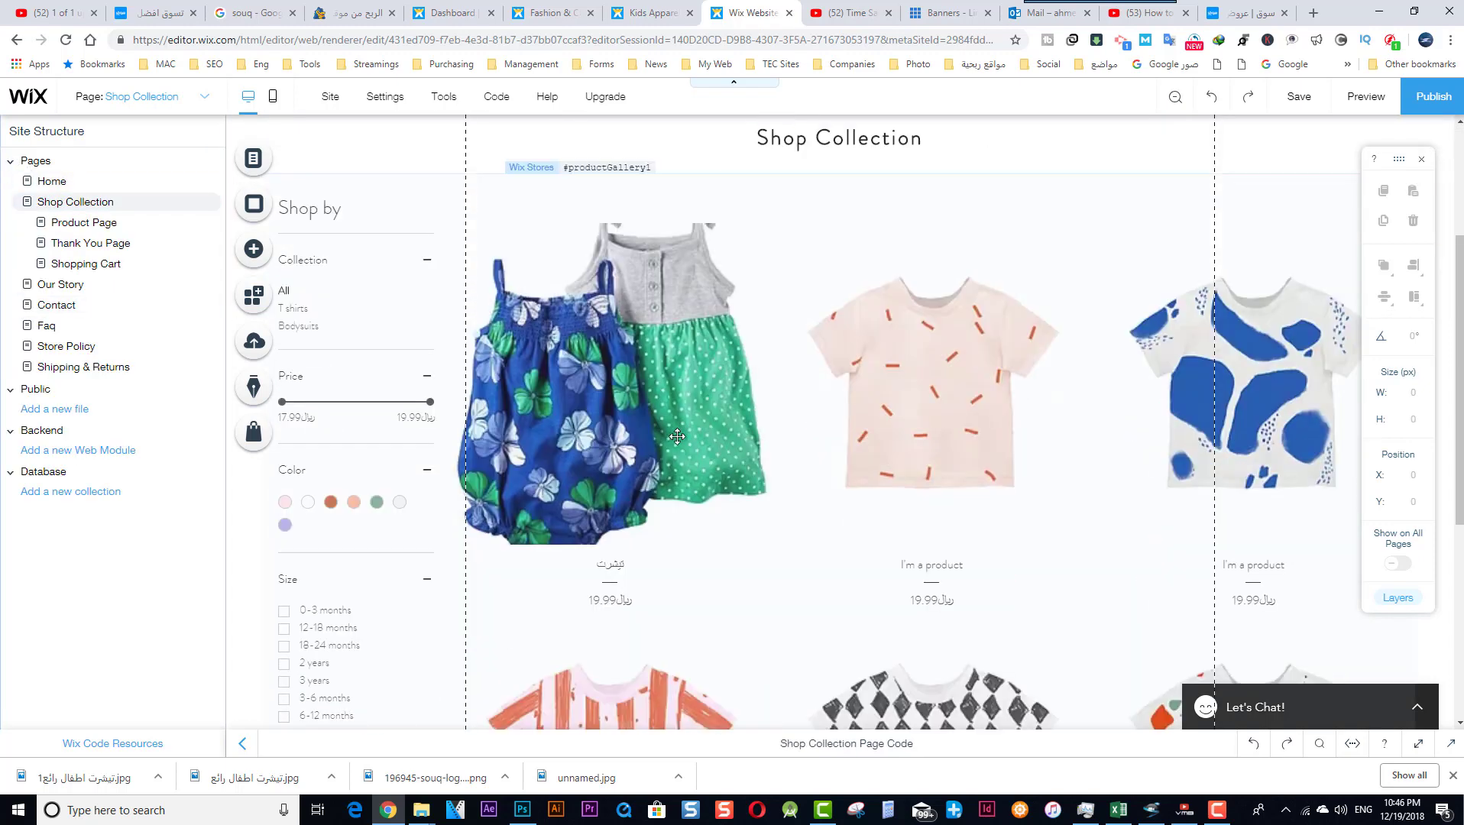
double_click(589, 374)
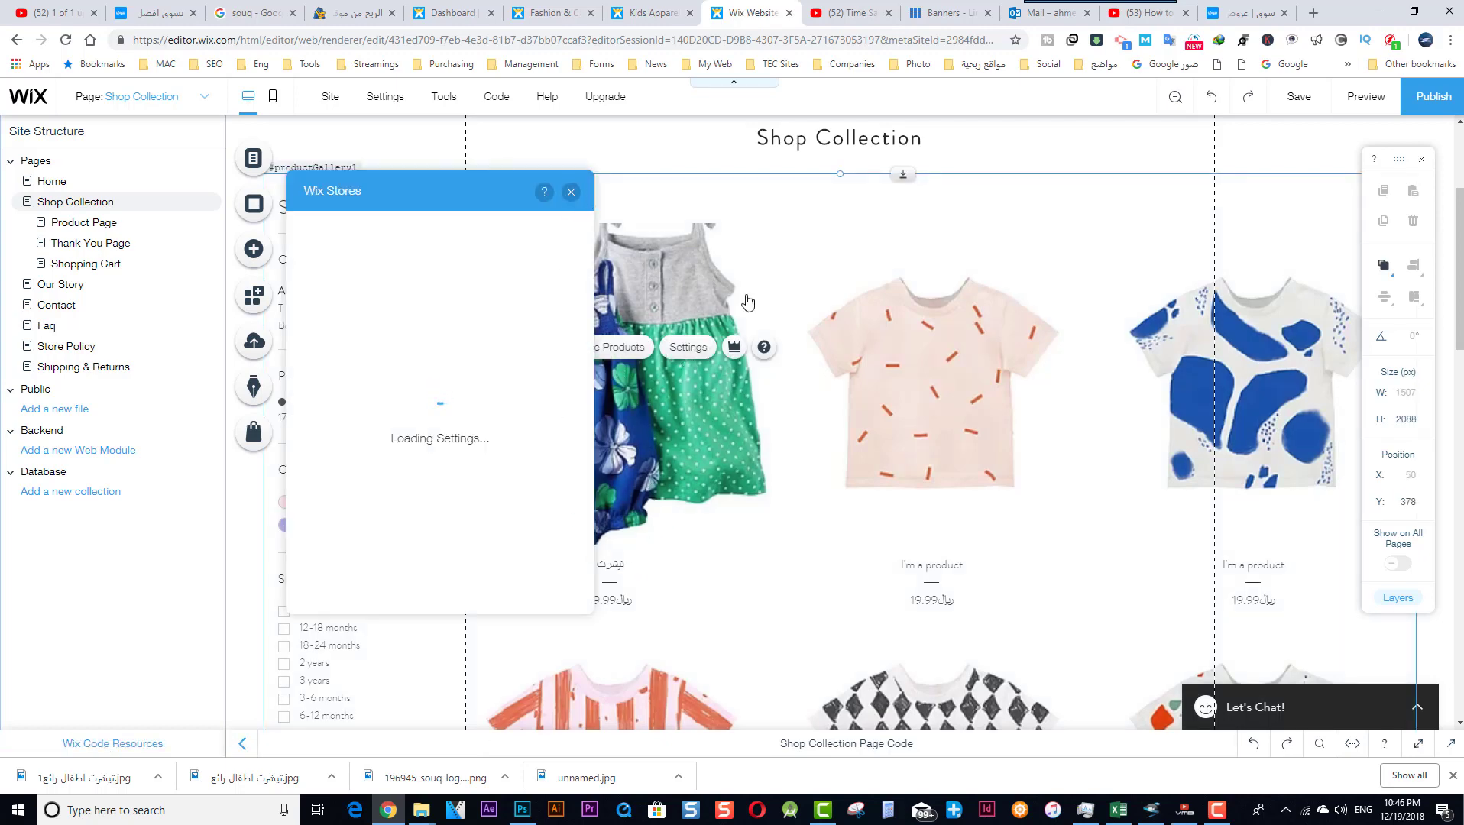
Step: Switch to the Souq baby clothing results, view the details of the 79.00 riyal Carter's girls' set, and close them
left_click(1239, 16)
mouse_move(978, 436)
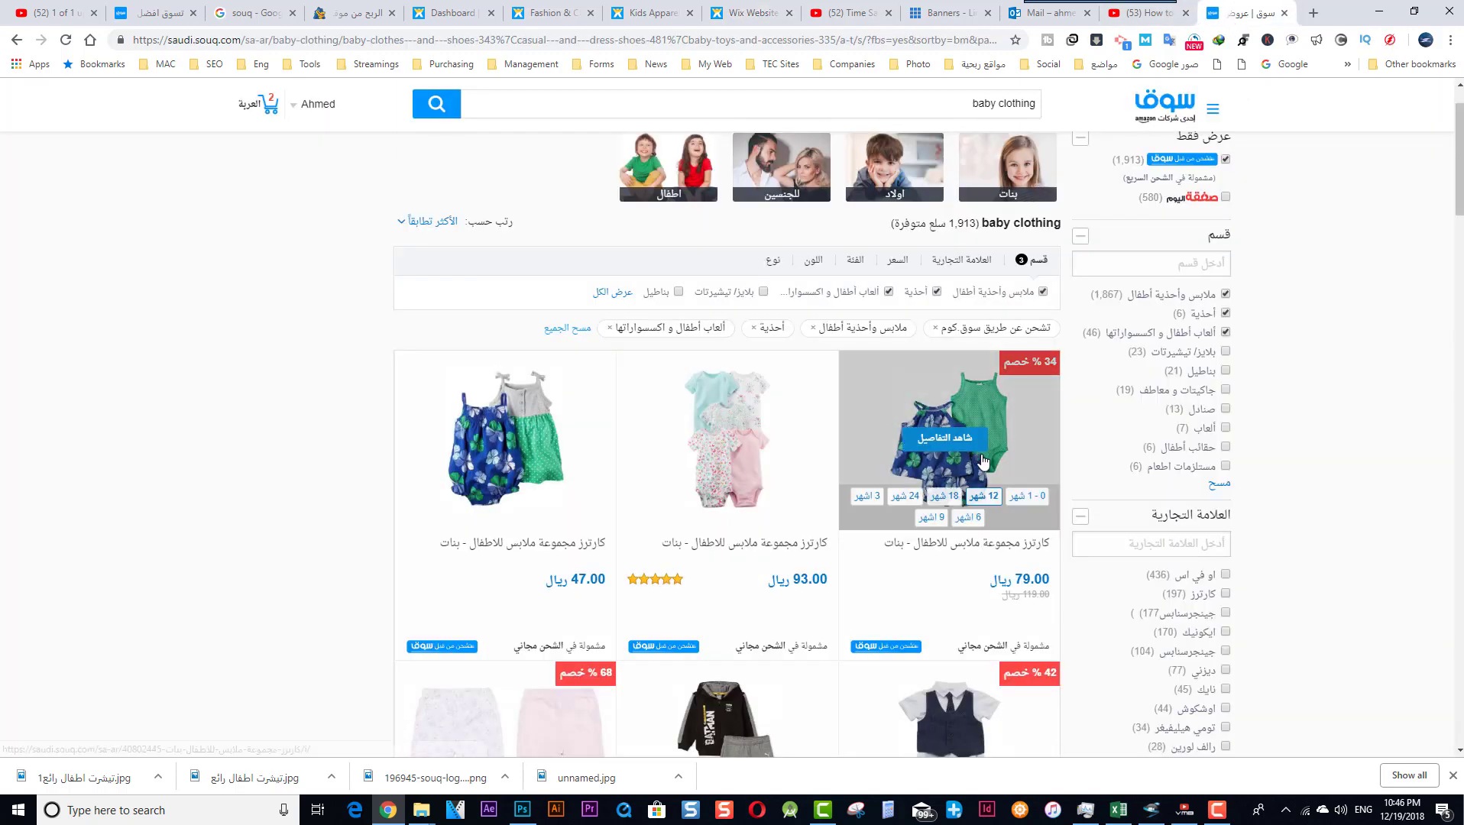
right_click(938, 388)
left_click(233, 239)
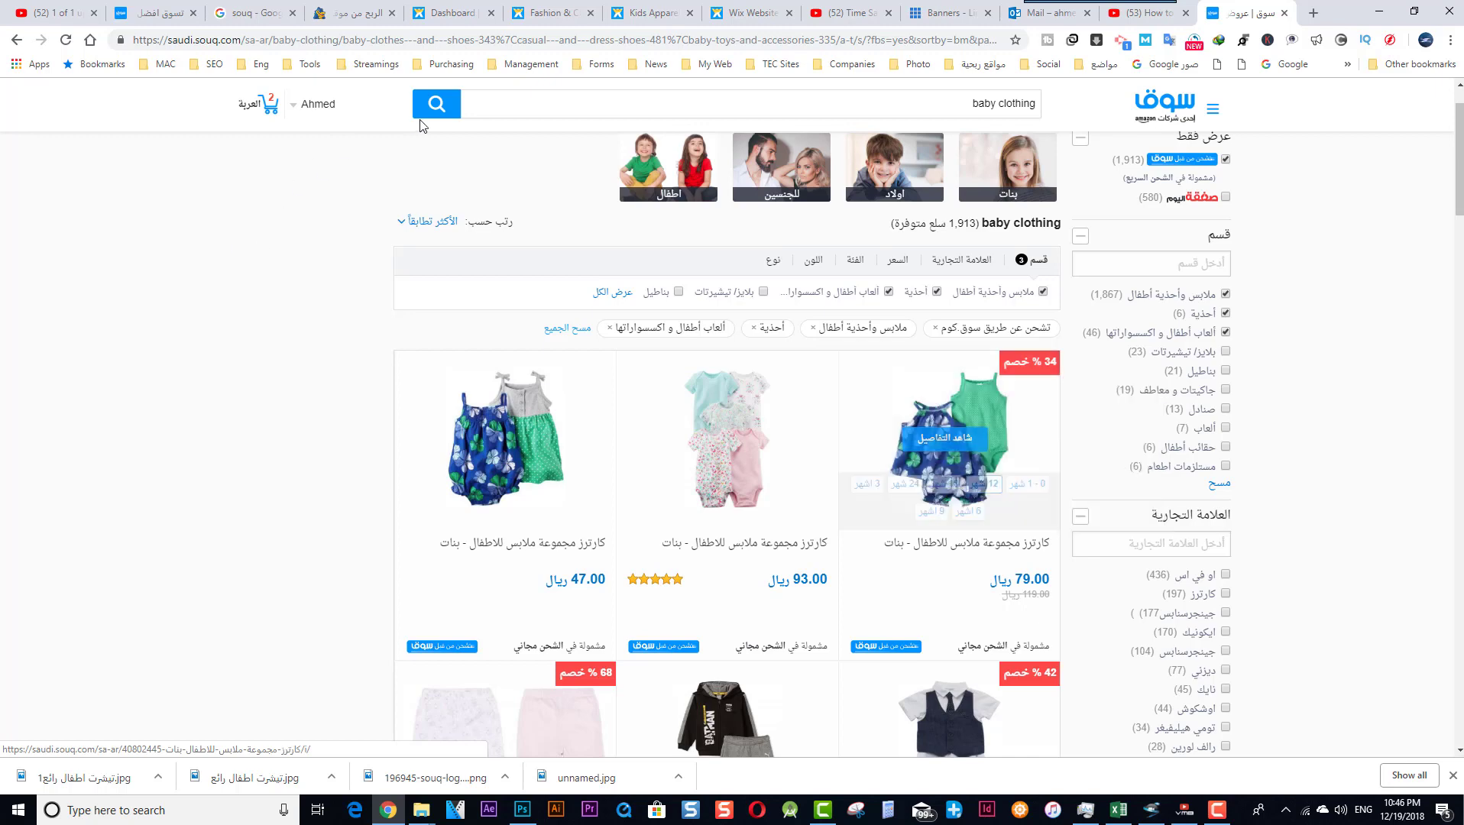
left_click(924, 431)
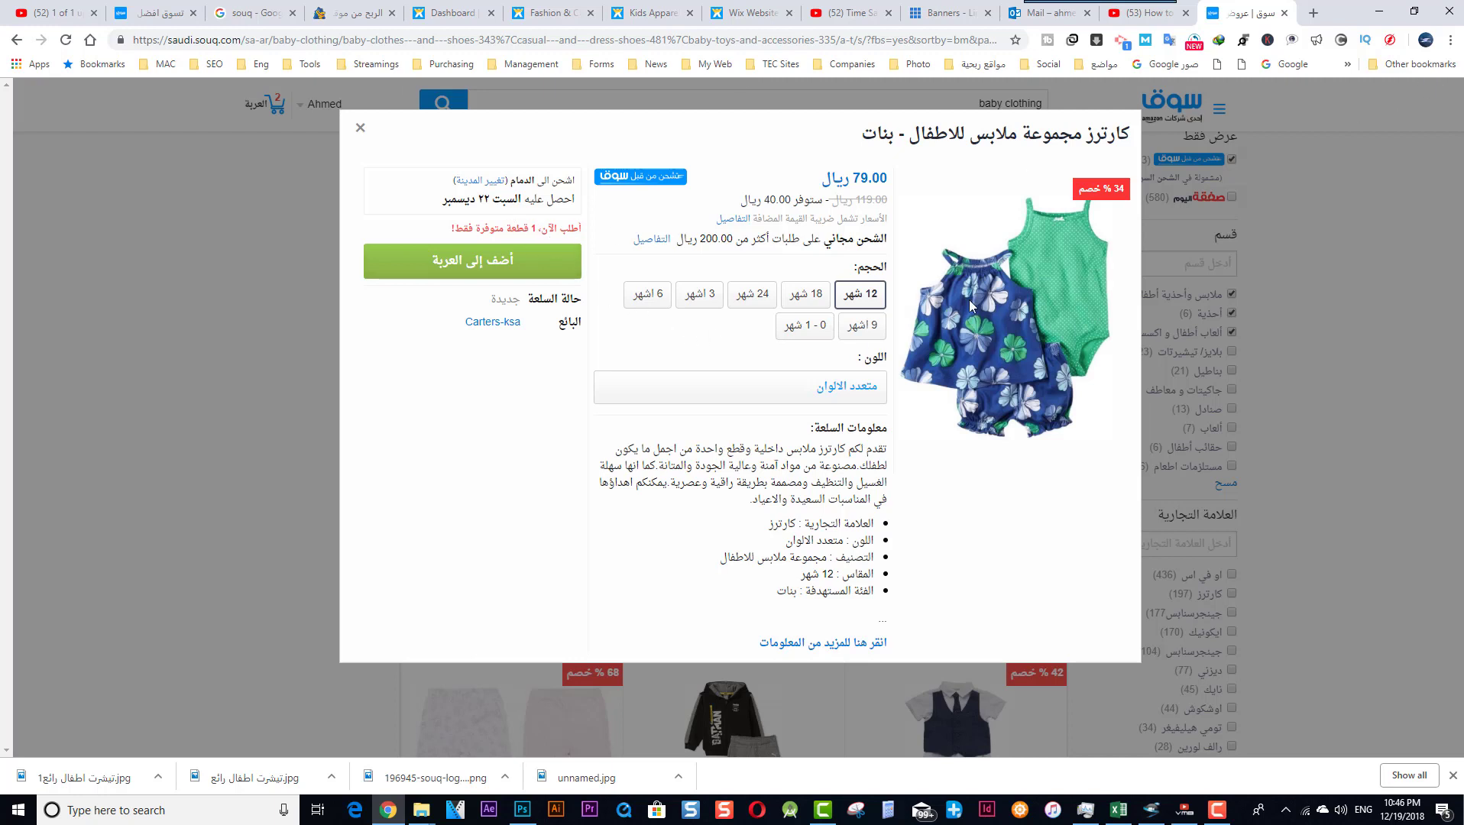
left_click(360, 127)
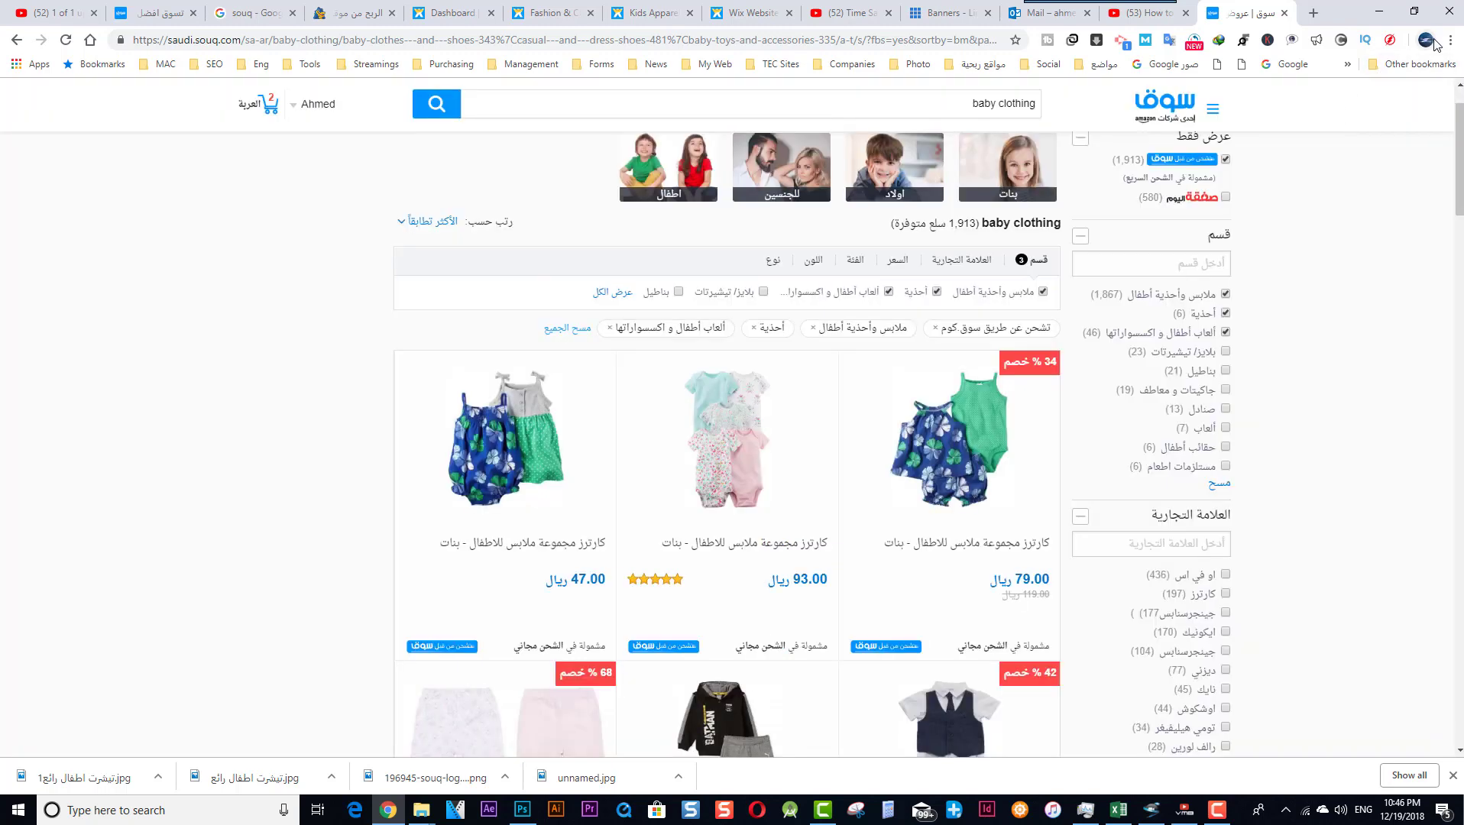
Step: Log out of the Souq shopping account and log in to Souq Affiliates with the filled-in credentials
scroll(283, 183, "up", 1)
mouse_move(316, 127)
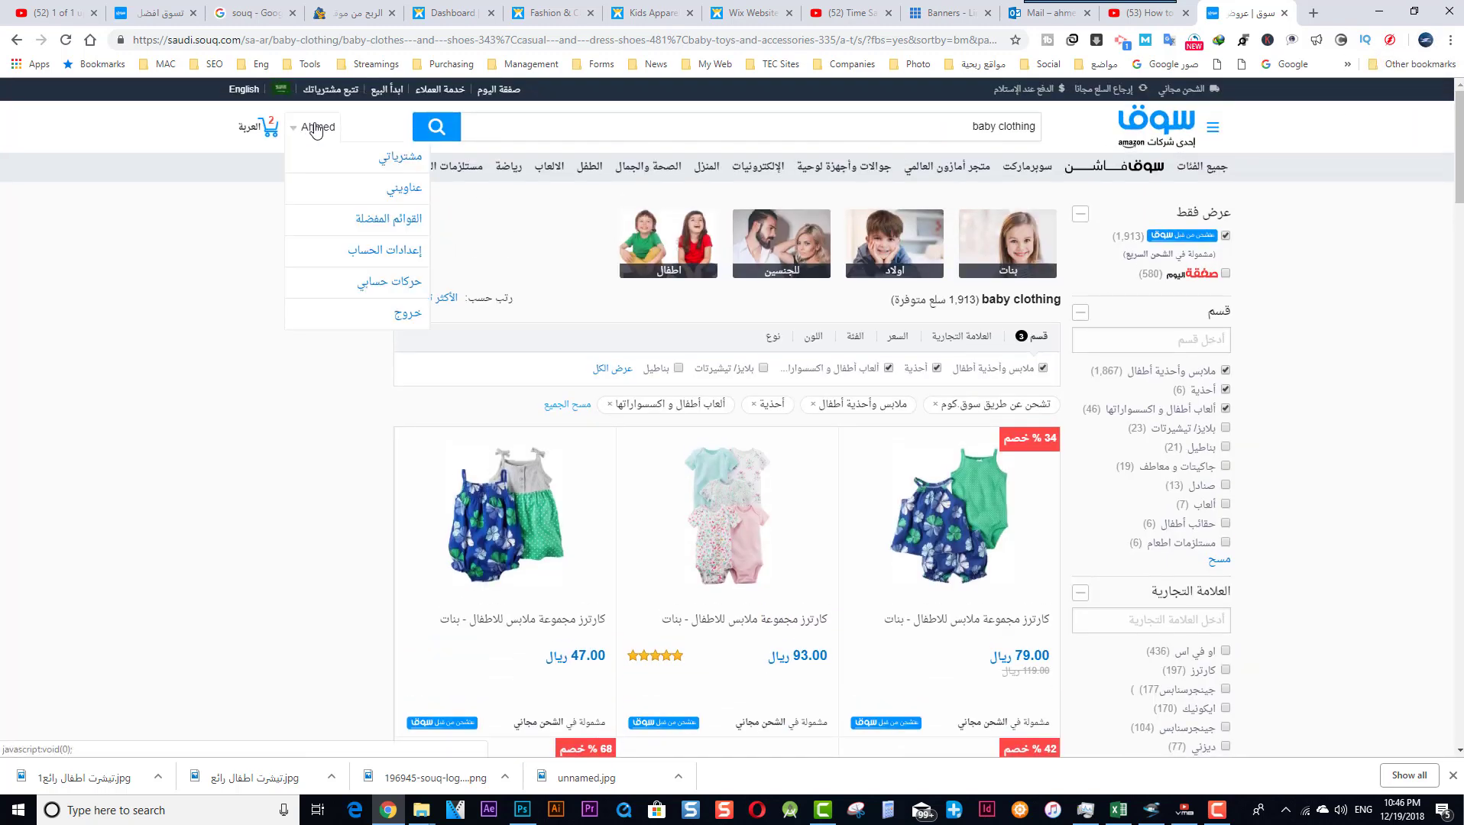
left_click(376, 324)
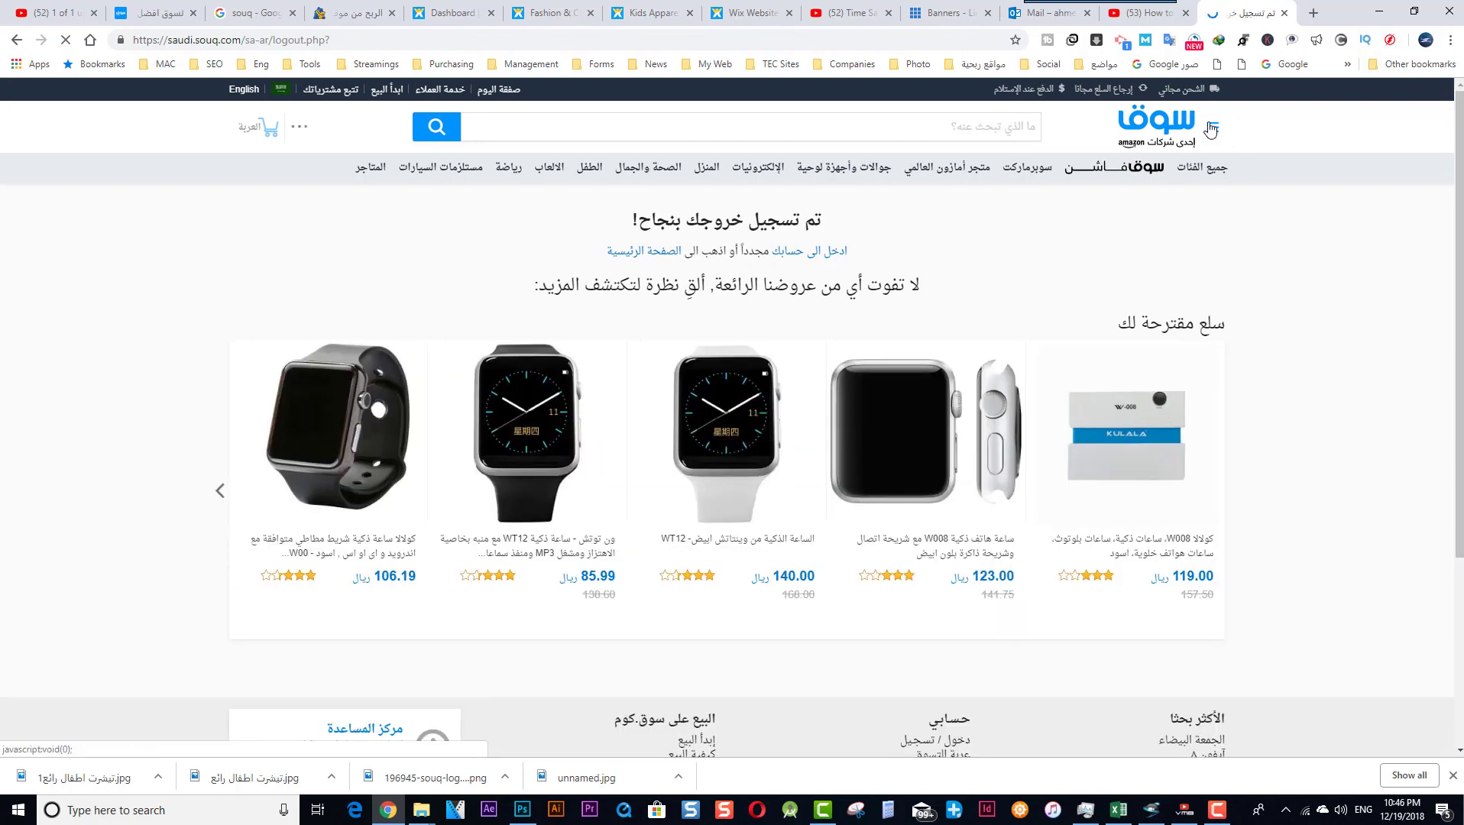
left_click(1212, 128)
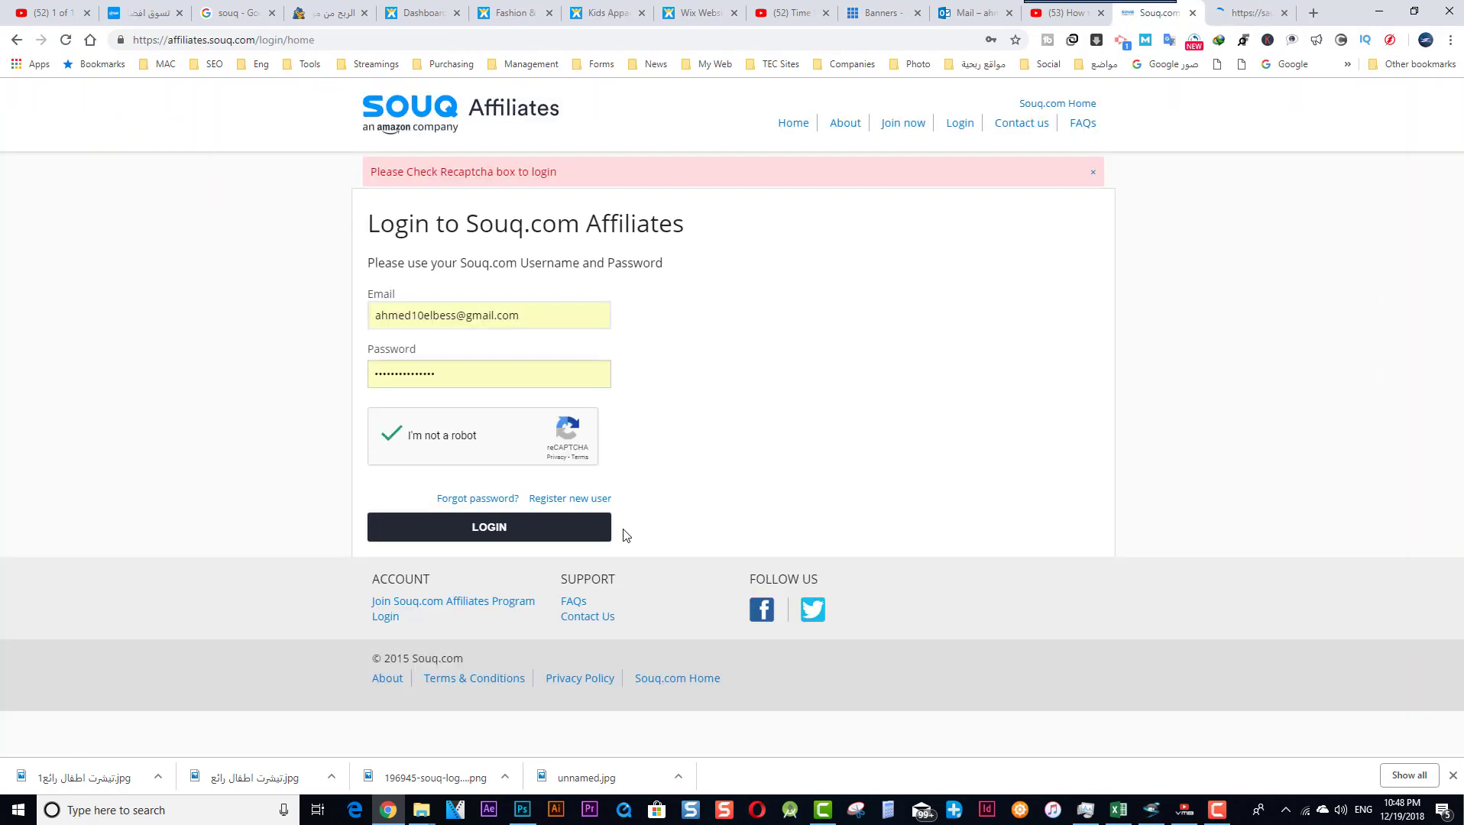
left_click(512, 535)
Step: Open the full Souq page of the 47.00 riyal Carter's girls' clothing set and copy its web address
left_click(1245, 13)
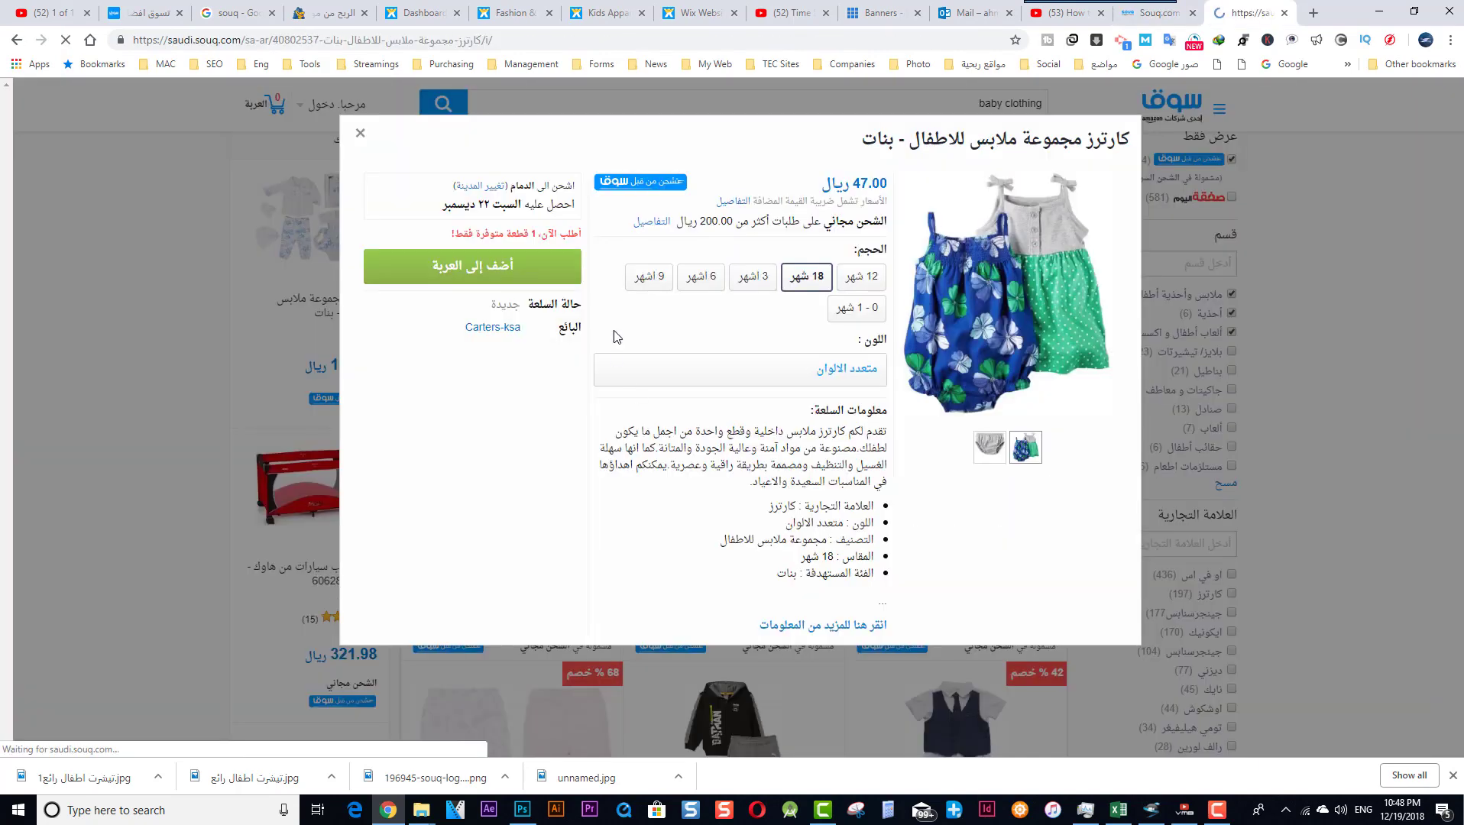
left_click(824, 625)
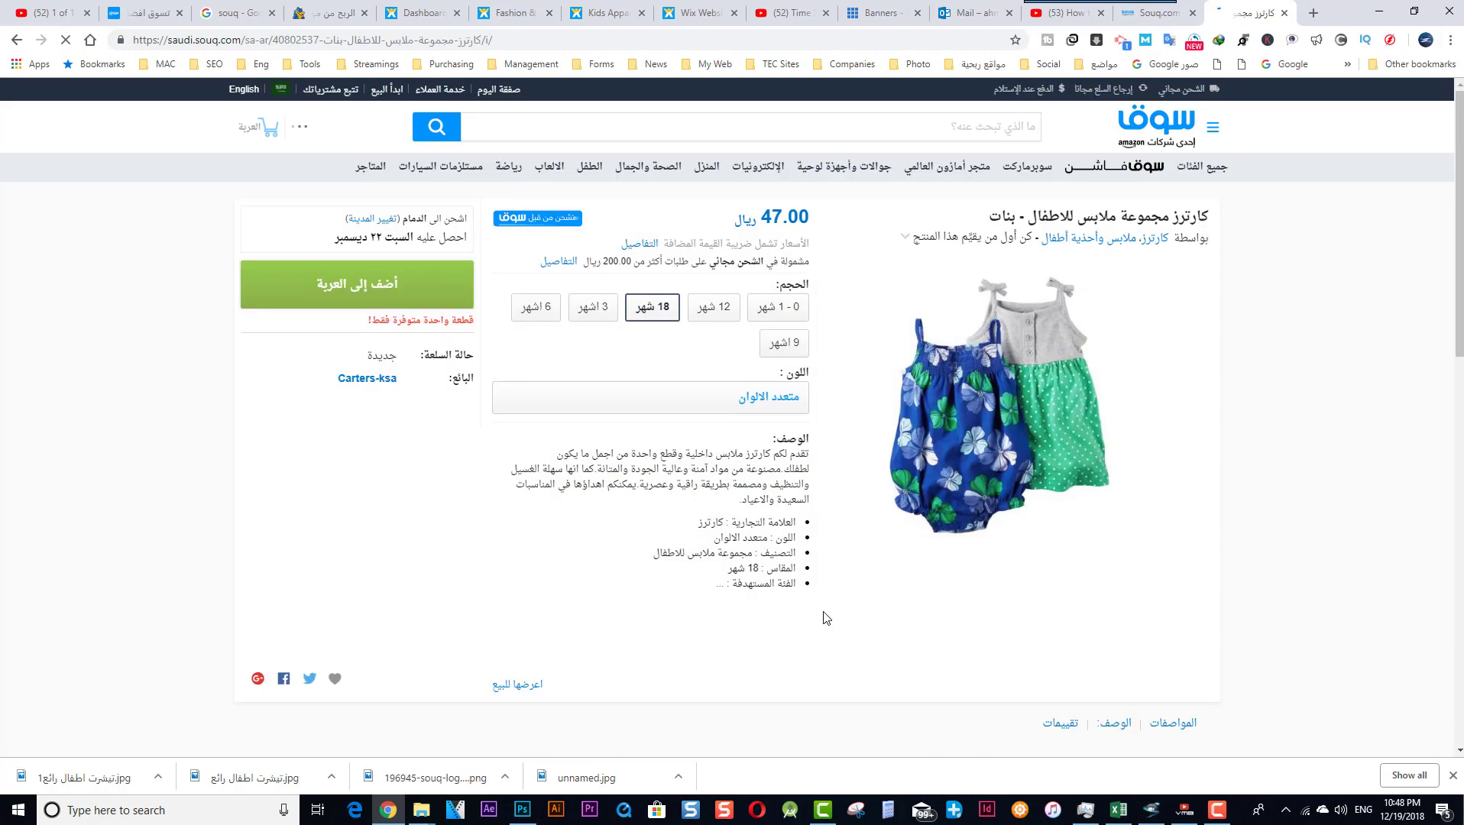
left_click(461, 43)
right_click(461, 43)
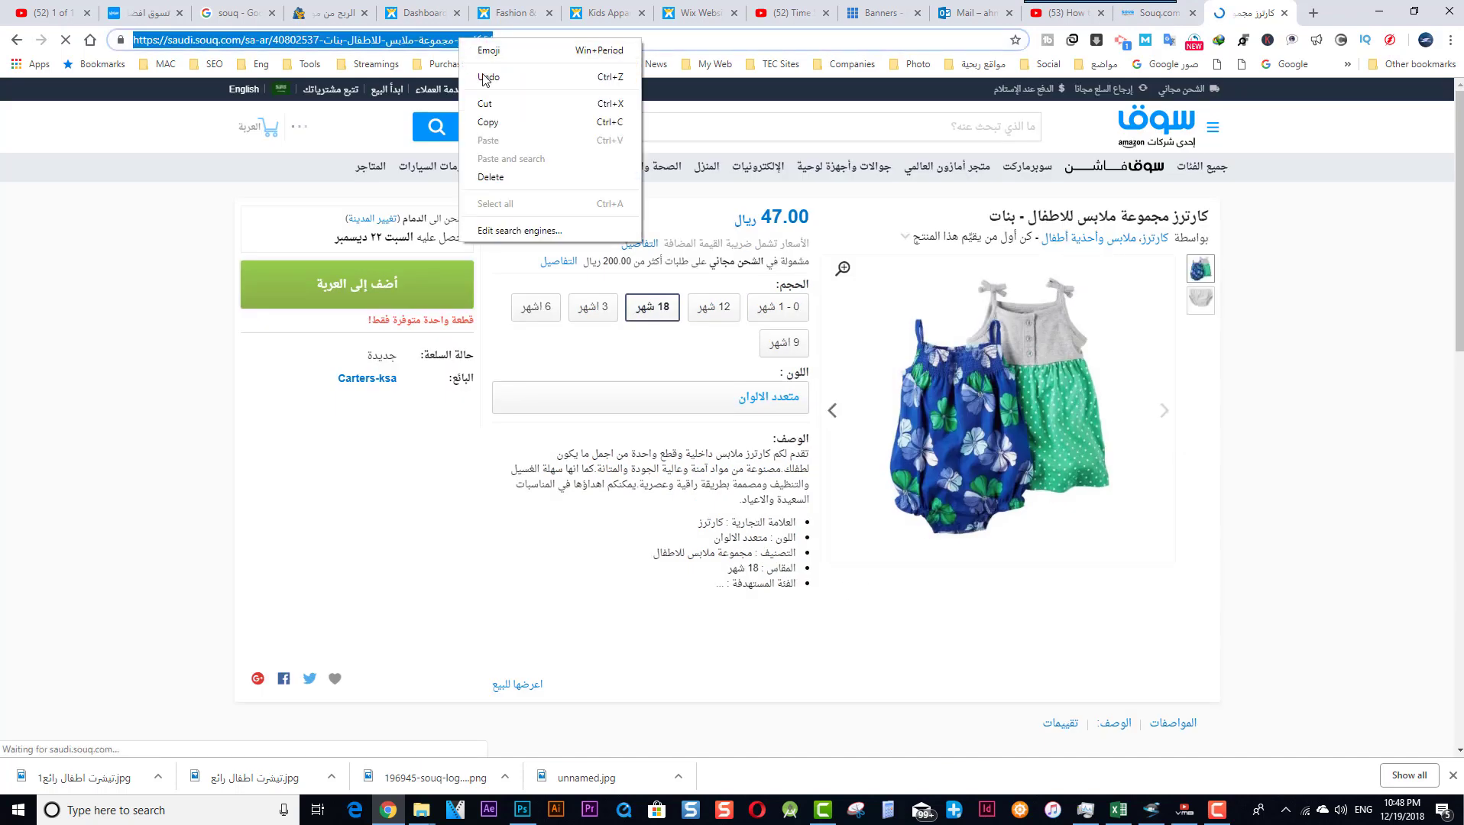
left_click(519, 118)
Step: Generate an affiliate link from the copied product address with the Souq Affiliates Link builder and copy the converted link
left_click(1138, 17)
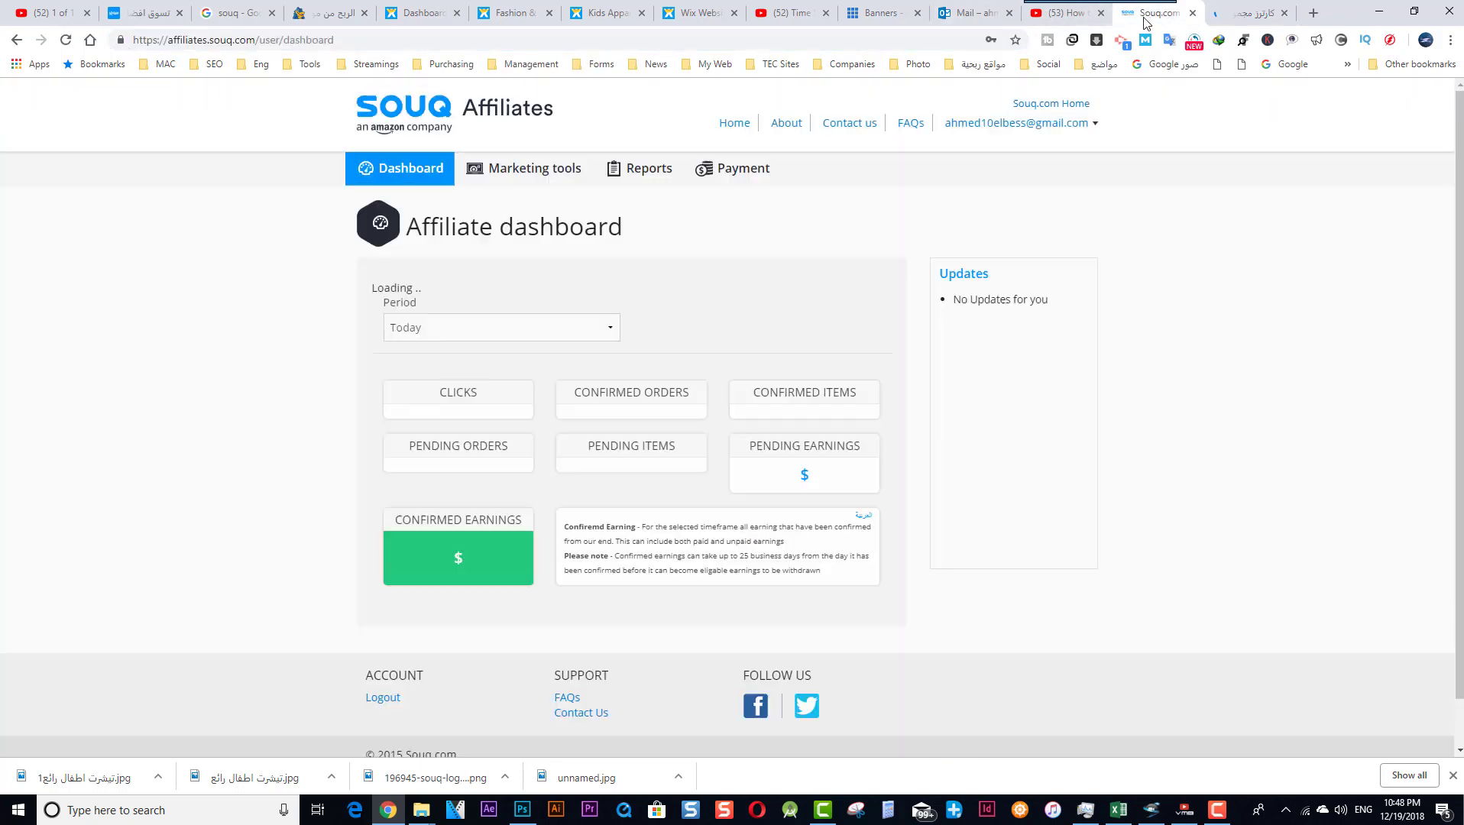
left_click(495, 171)
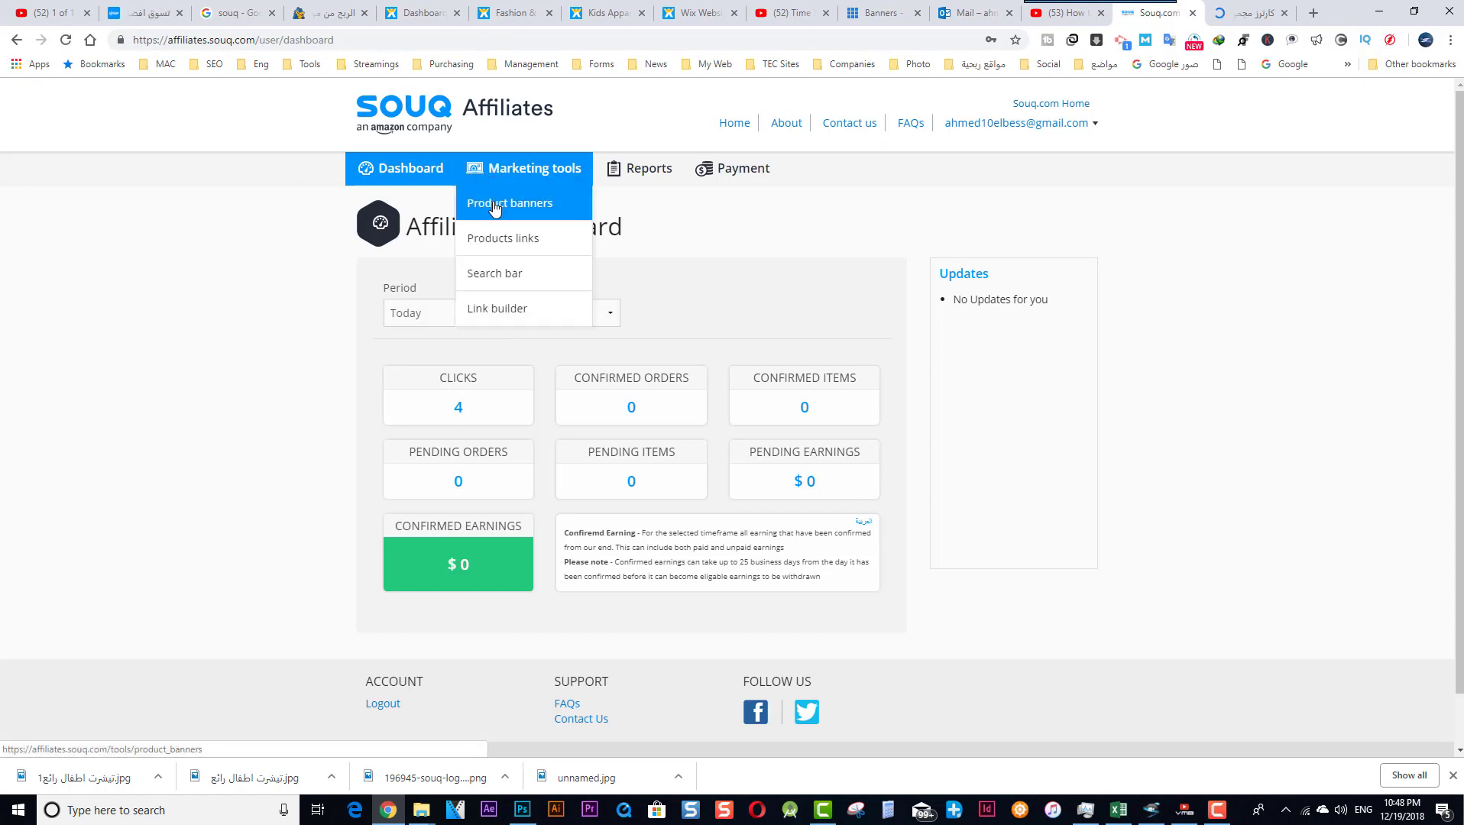
left_click(524, 243)
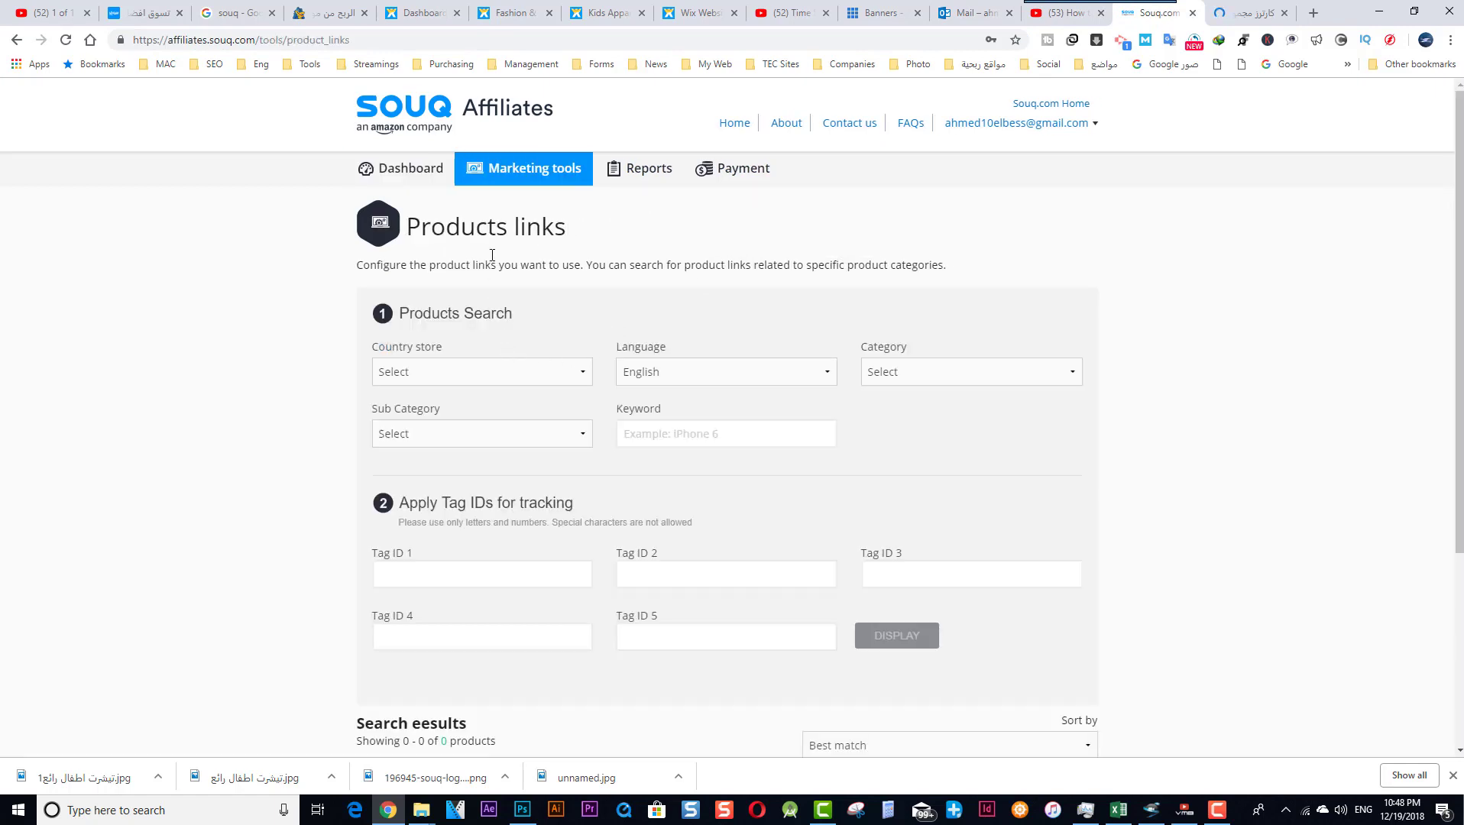
mouse_move(508, 182)
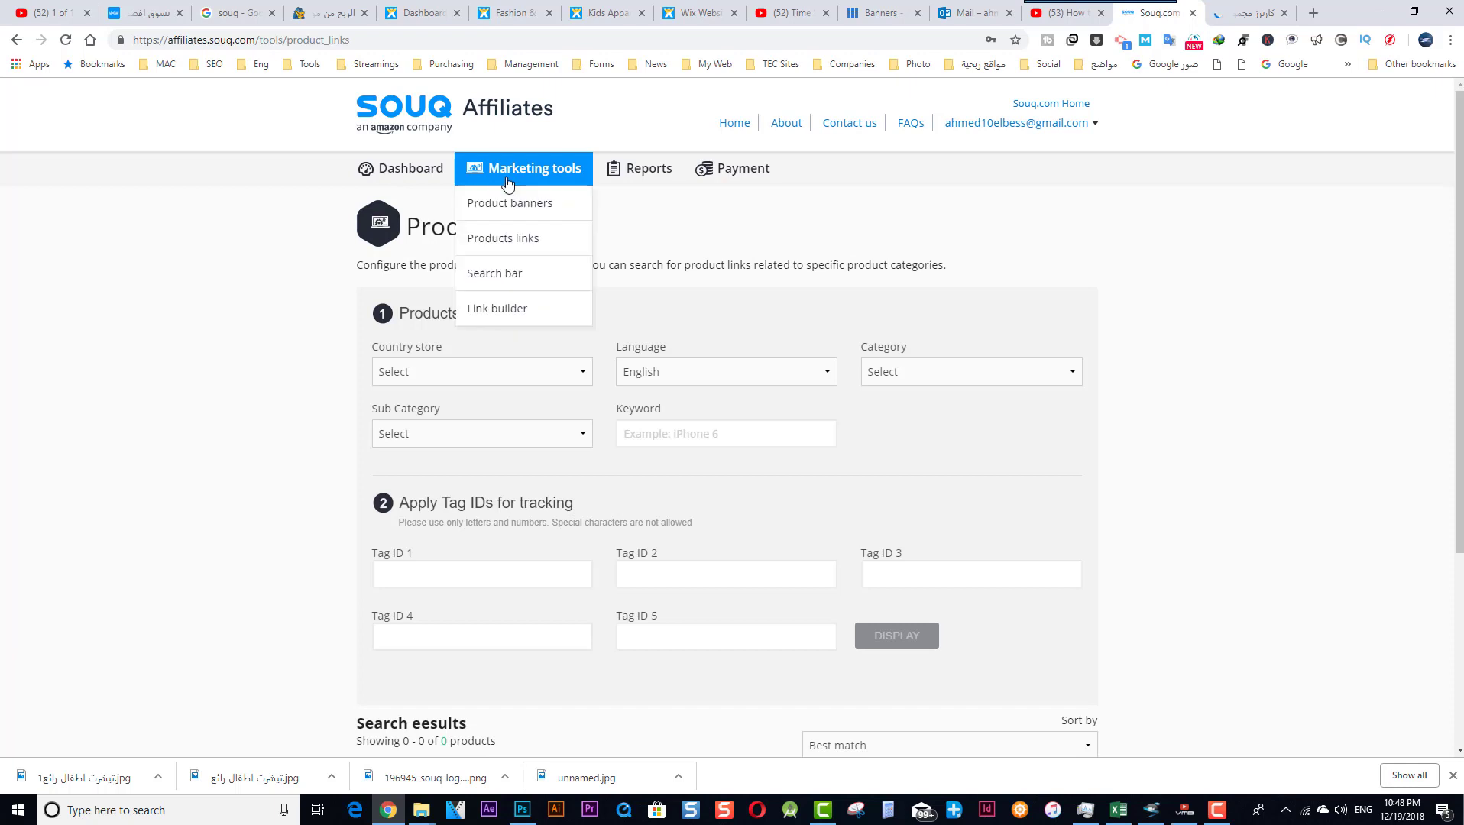
left_click(510, 315)
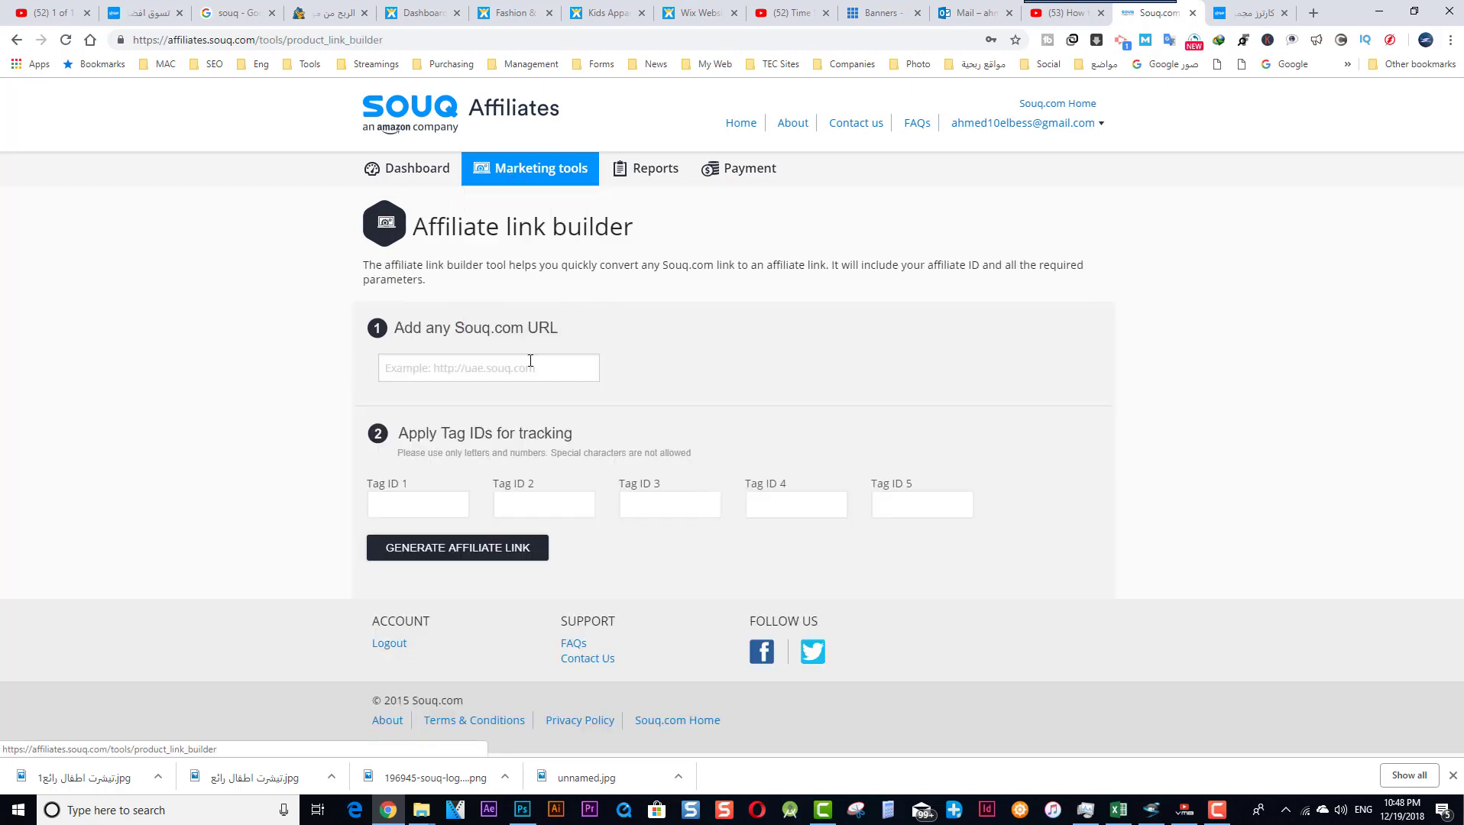
left_click(453, 359)
key("ctrl+v")
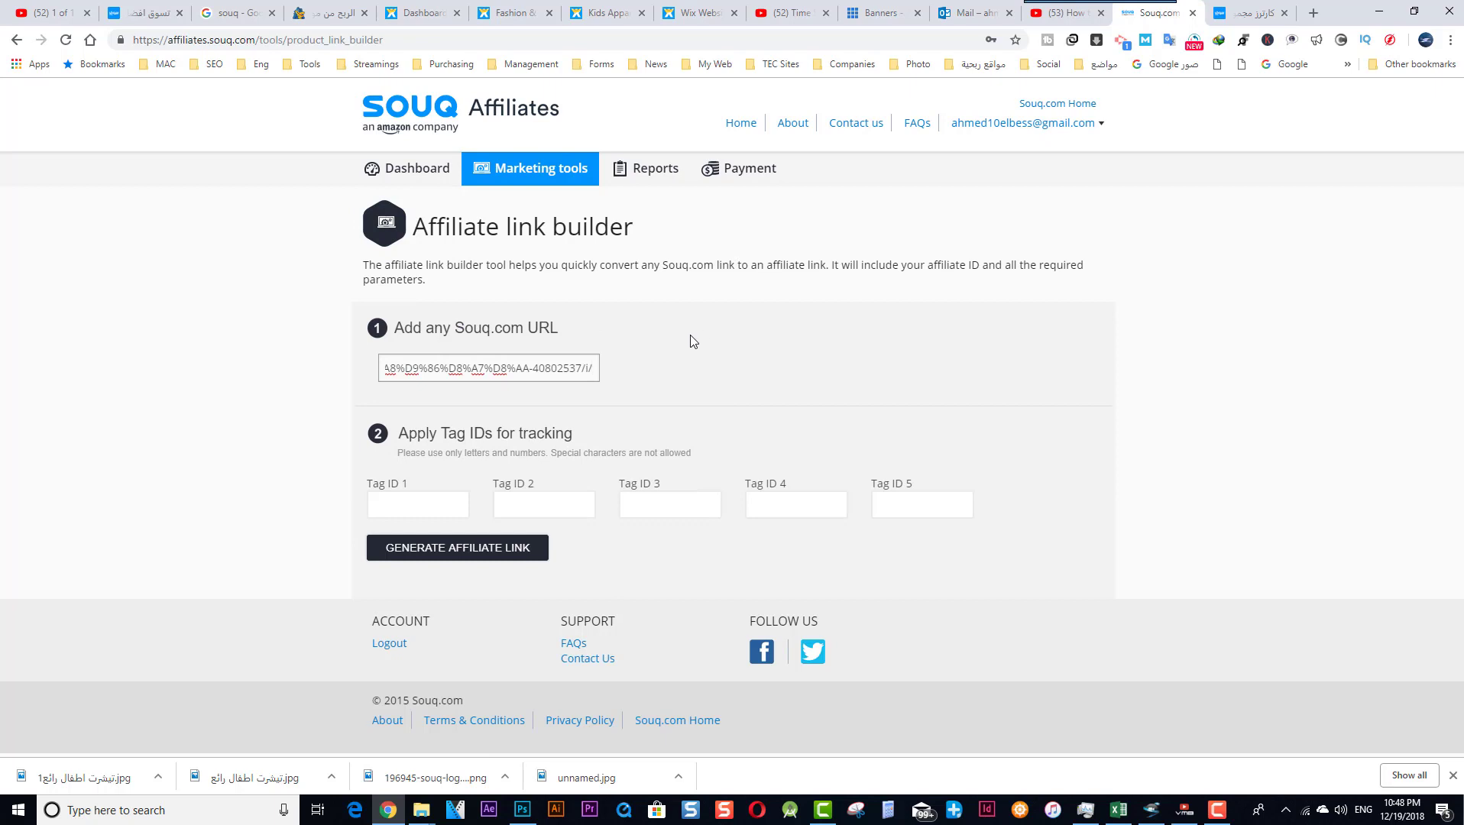
left_click(459, 547)
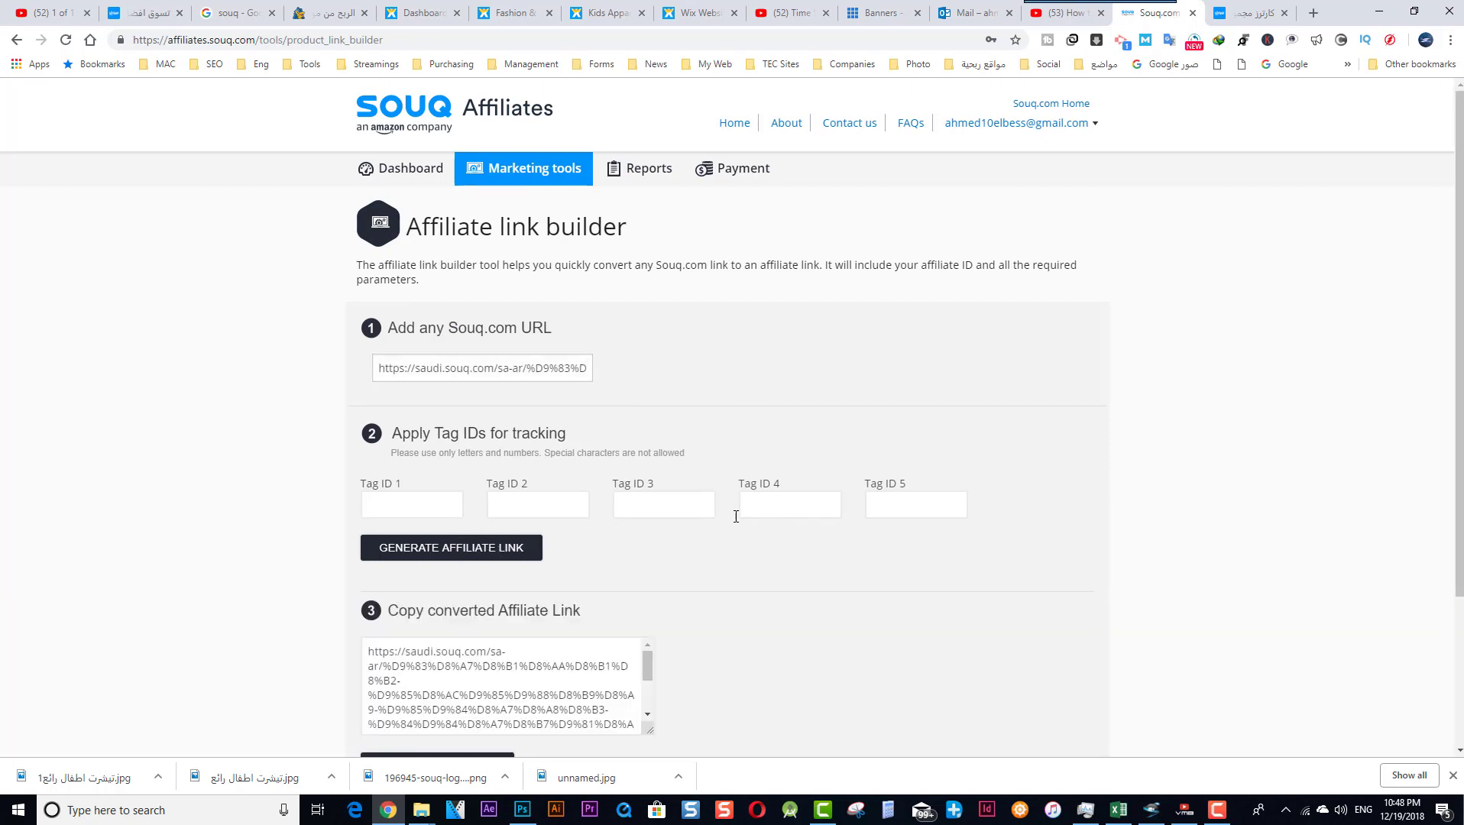
left_click(473, 692)
right_click(473, 694)
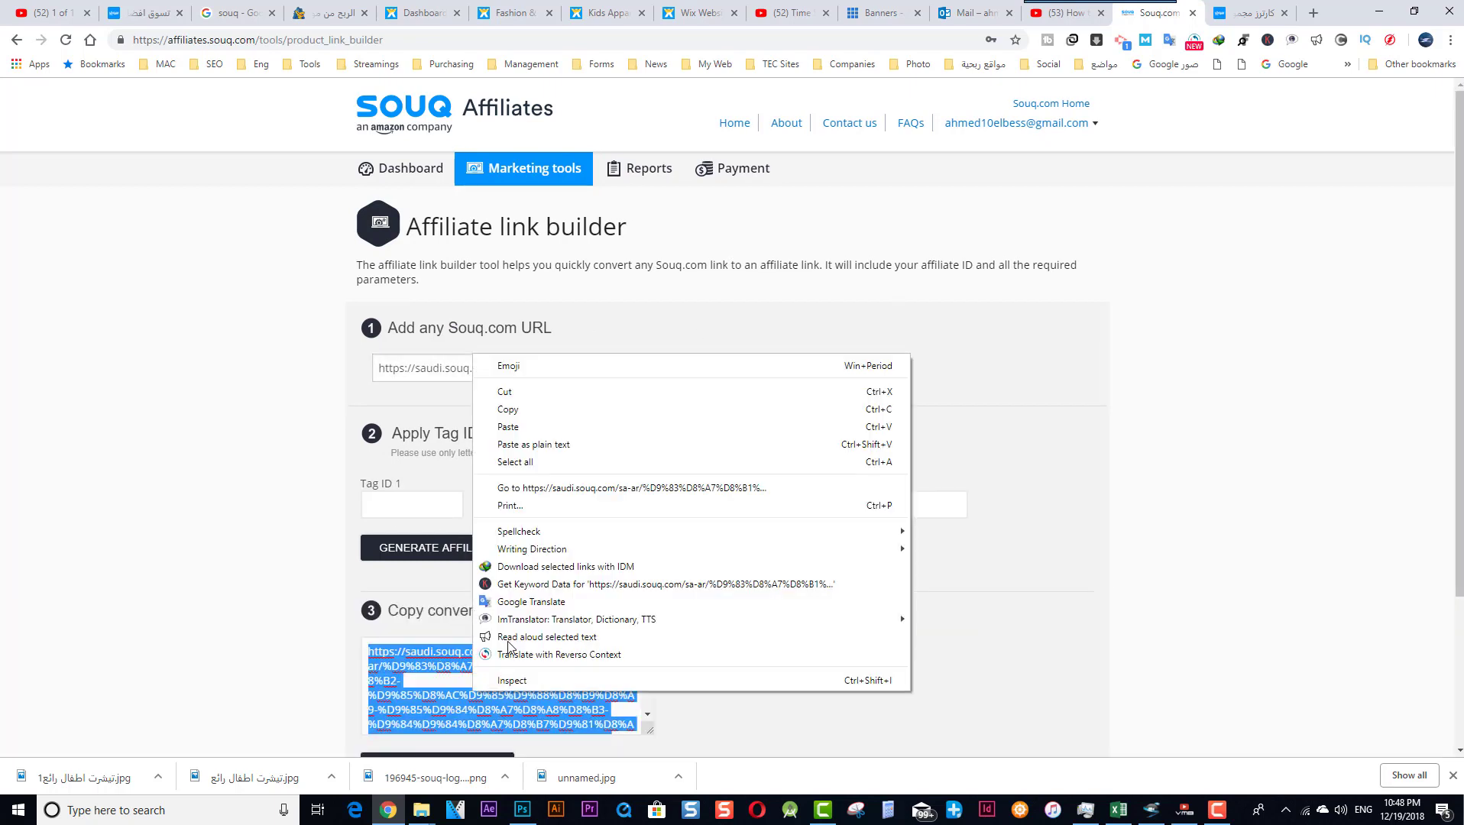
left_click(537, 410)
Step: Open Google URL Shortener in a new tab, shorten the affiliate link, and copy the short URL
left_click(1311, 14)
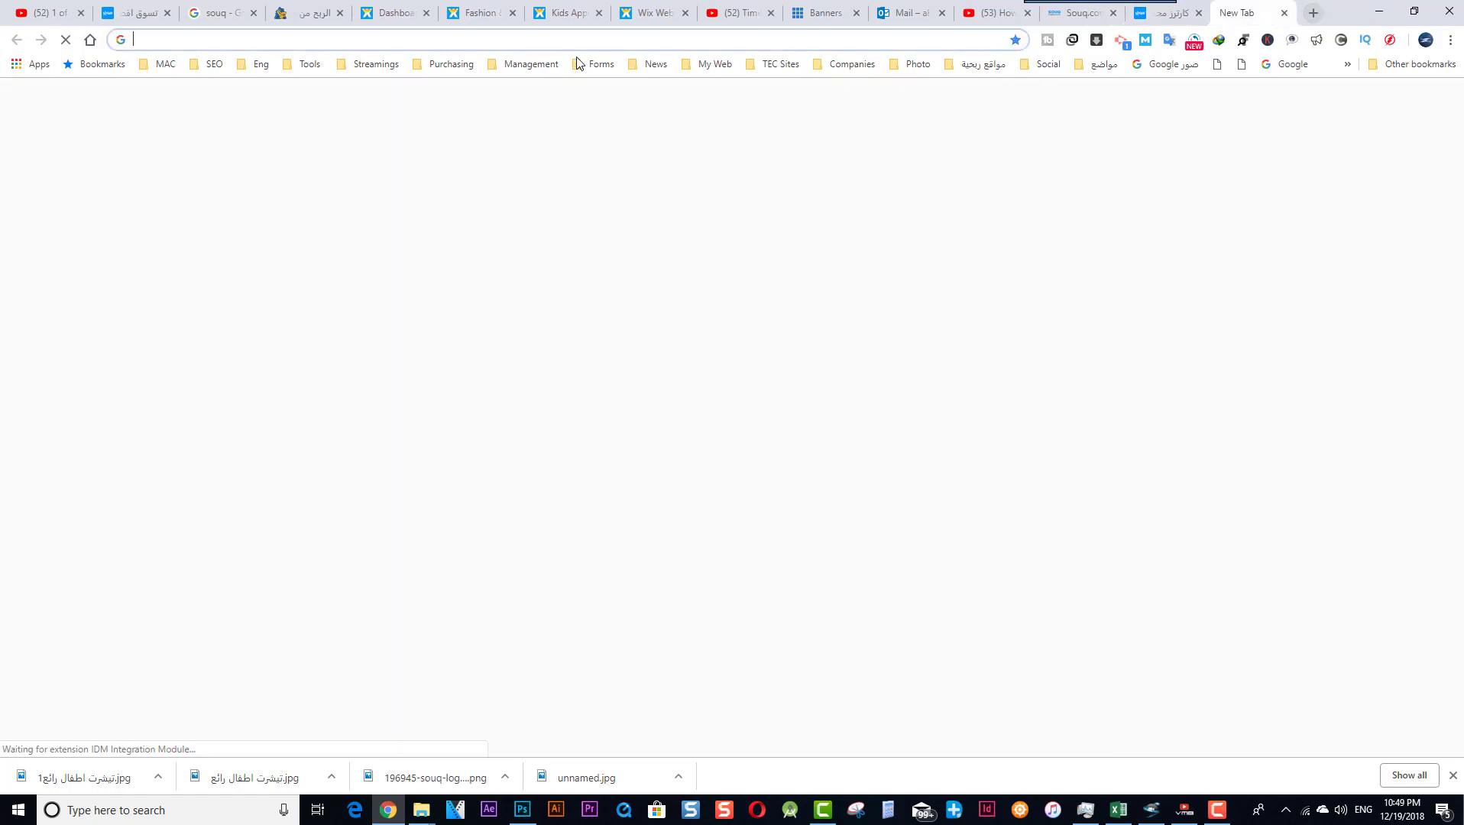
type("sho")
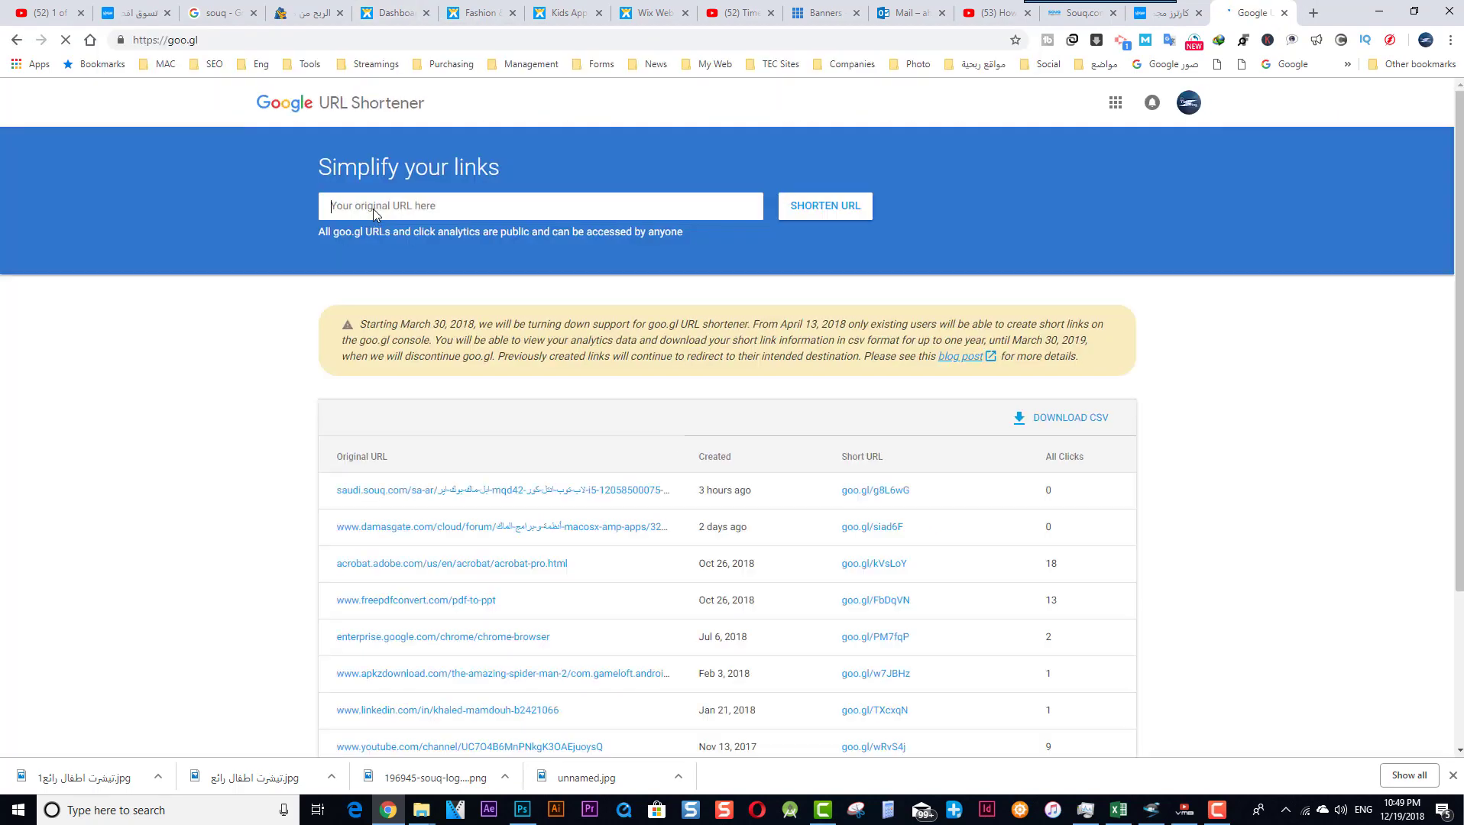
key("ctrl+v")
left_click(799, 212)
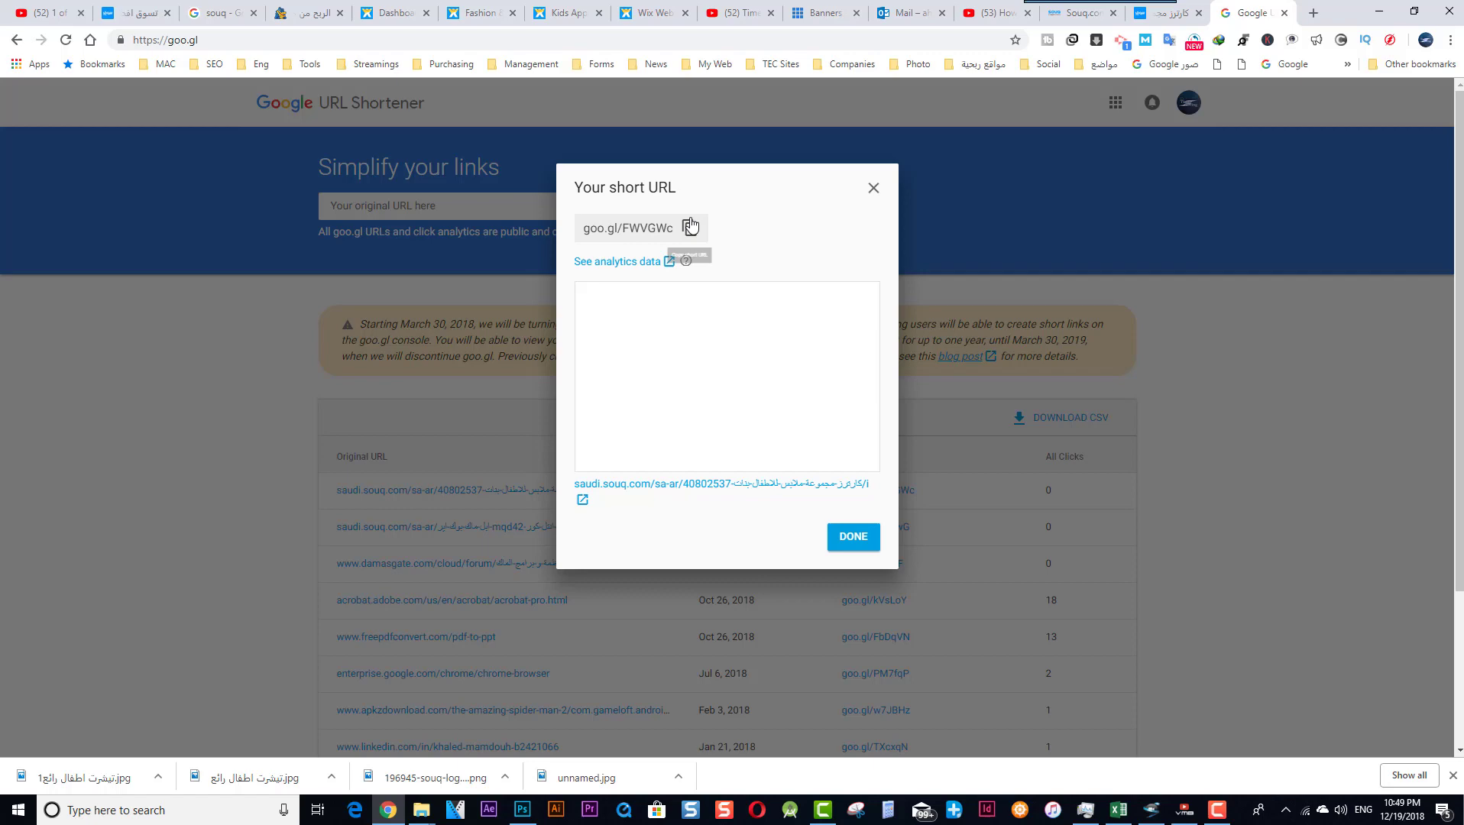
left_click(690, 226)
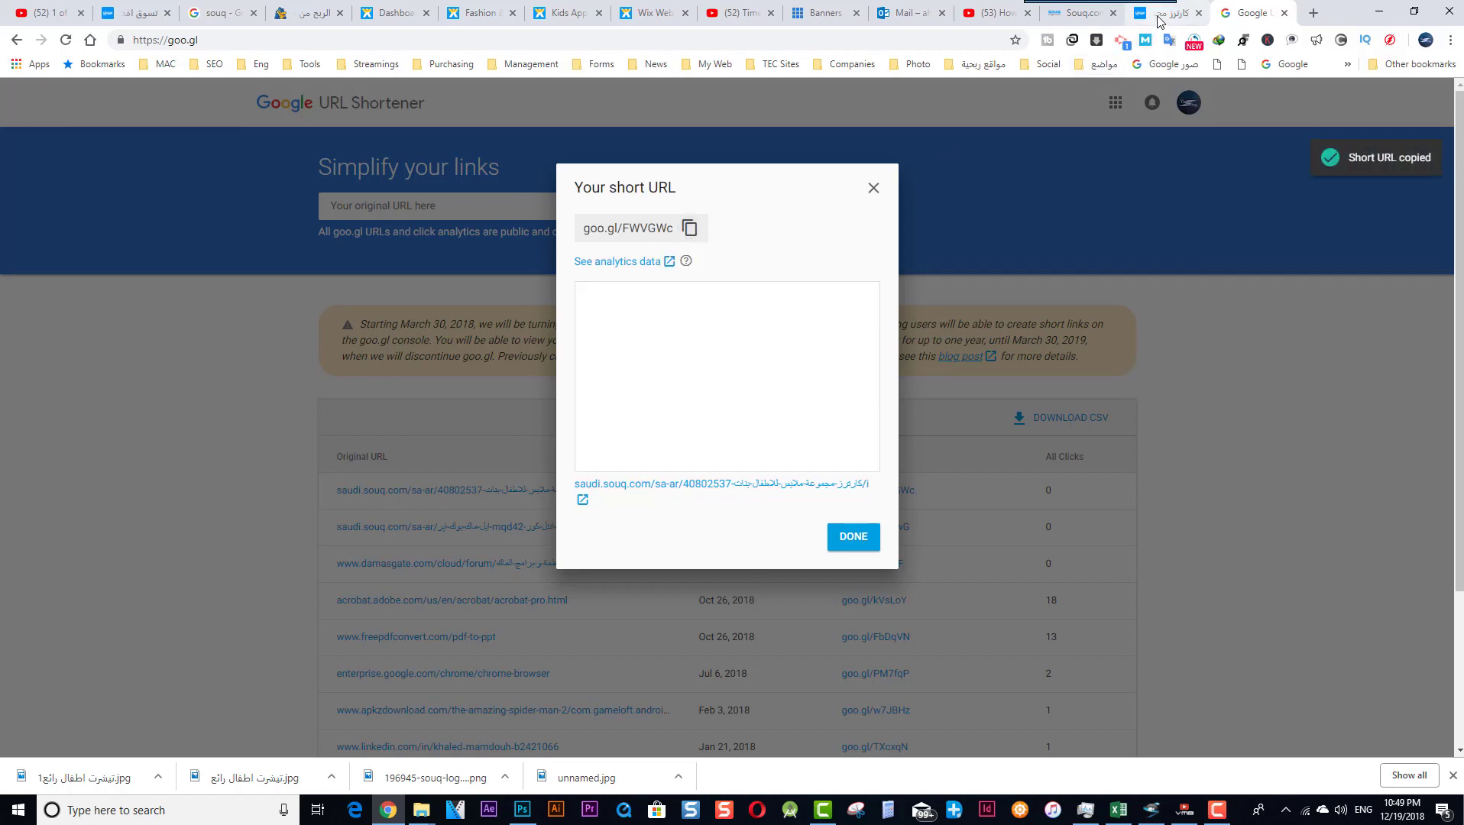
Step: Return to the Wix editor, go to the store's product management, and open the product تيشرت for editing
left_click(1166, 13)
left_click(655, 13)
left_click(321, 429)
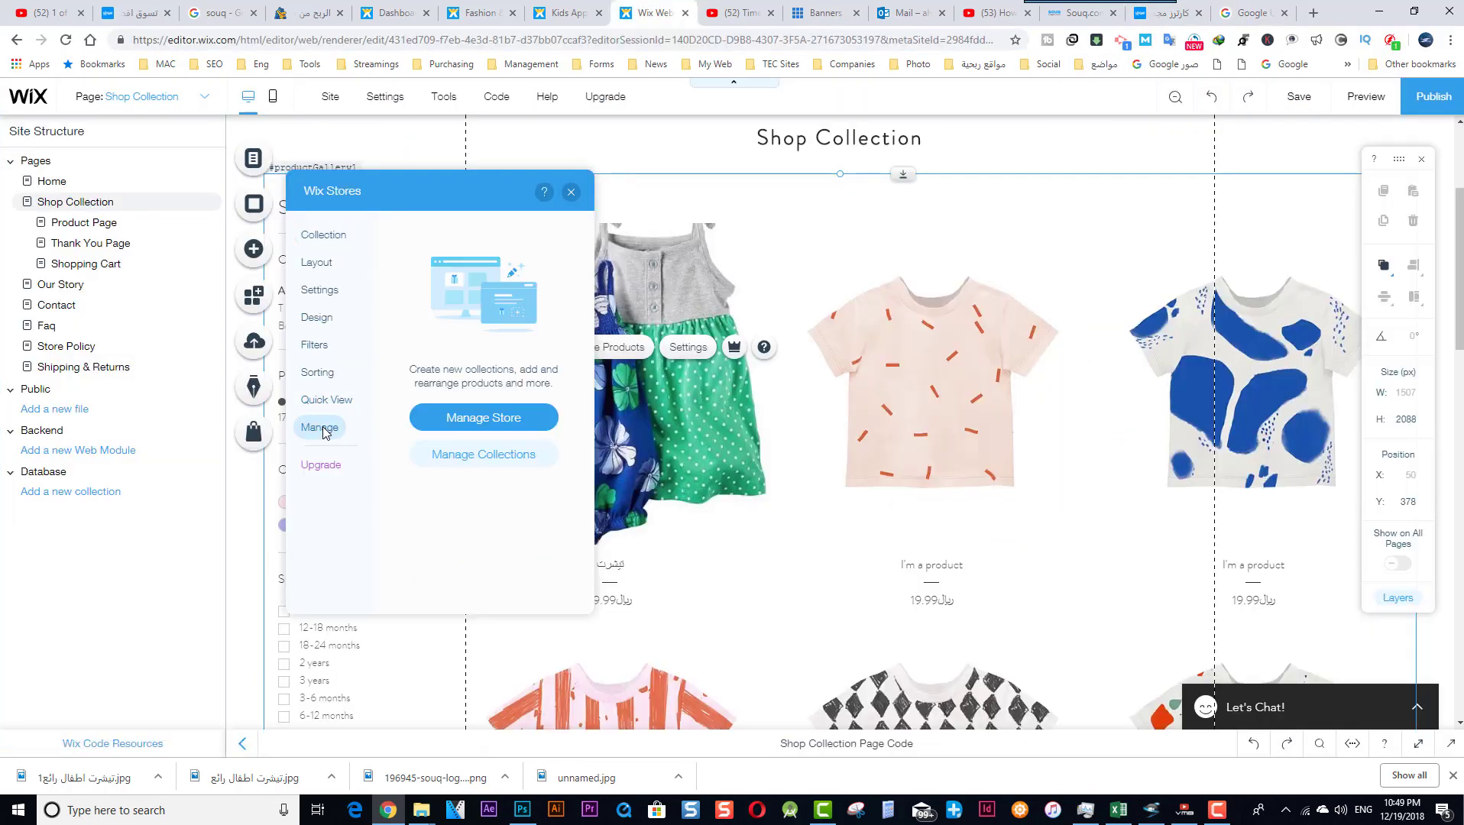
left_click(472, 417)
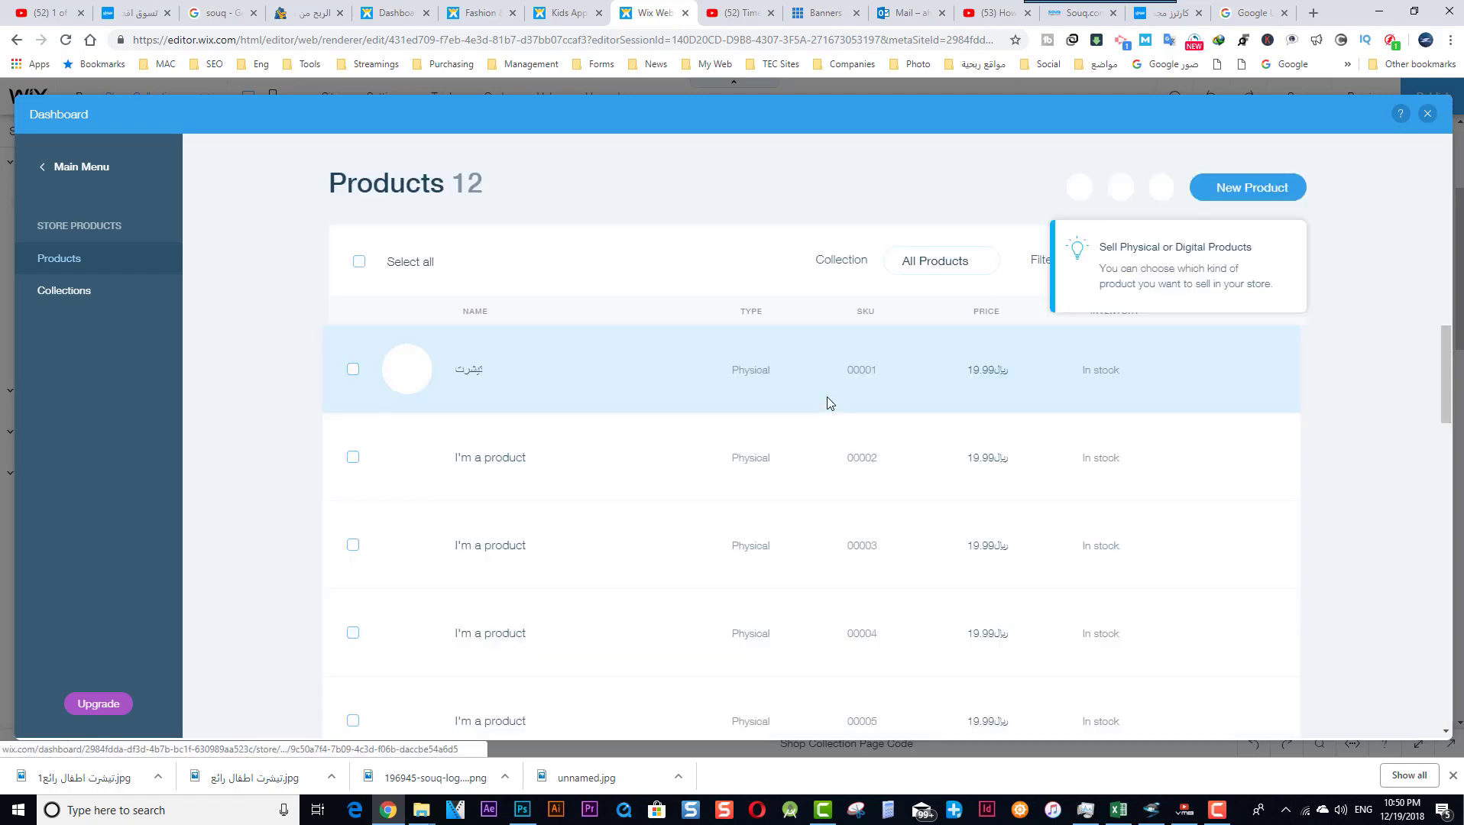
left_click(473, 375)
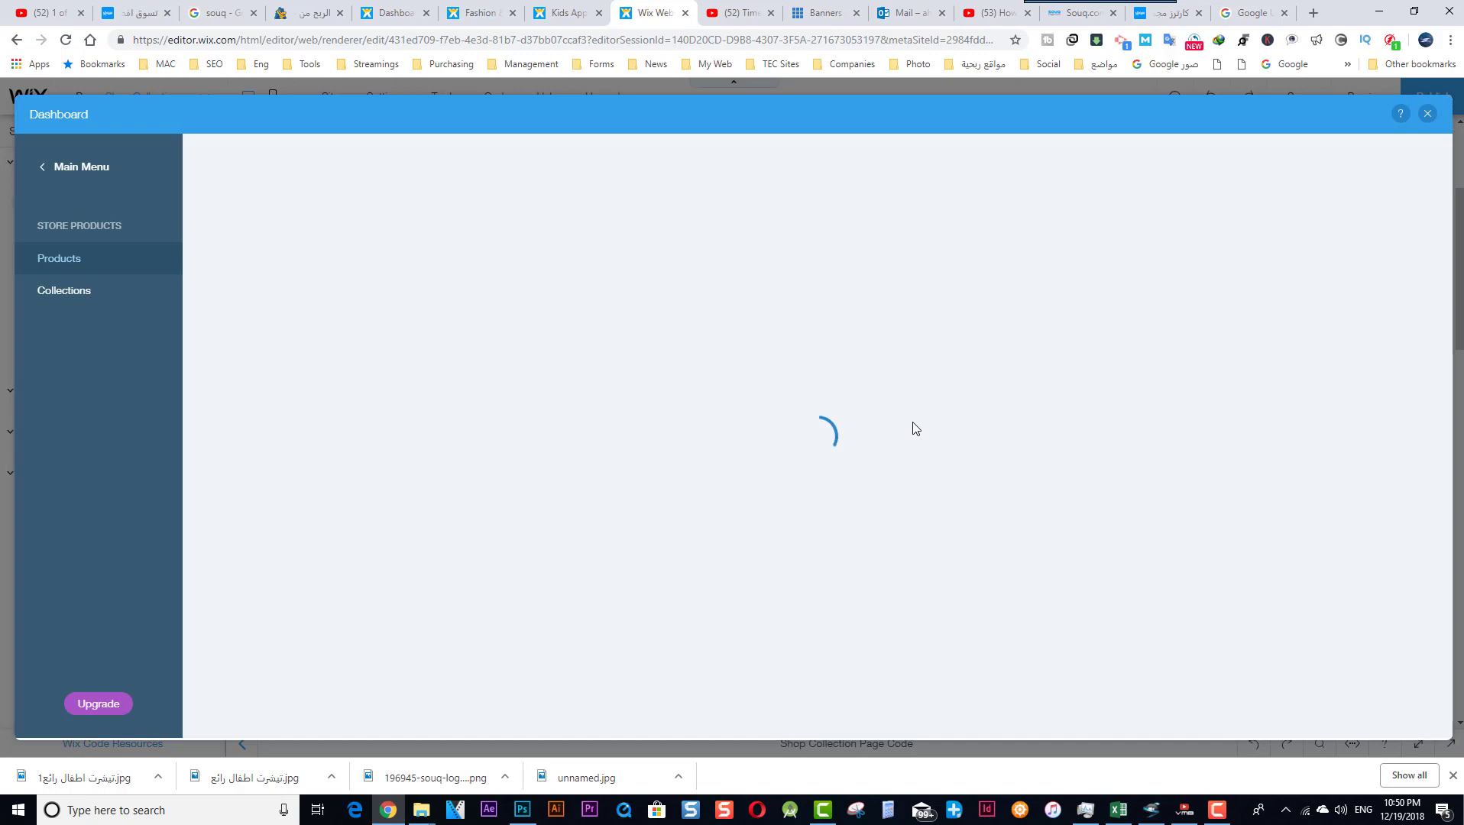
scroll(899, 436, "down", 2)
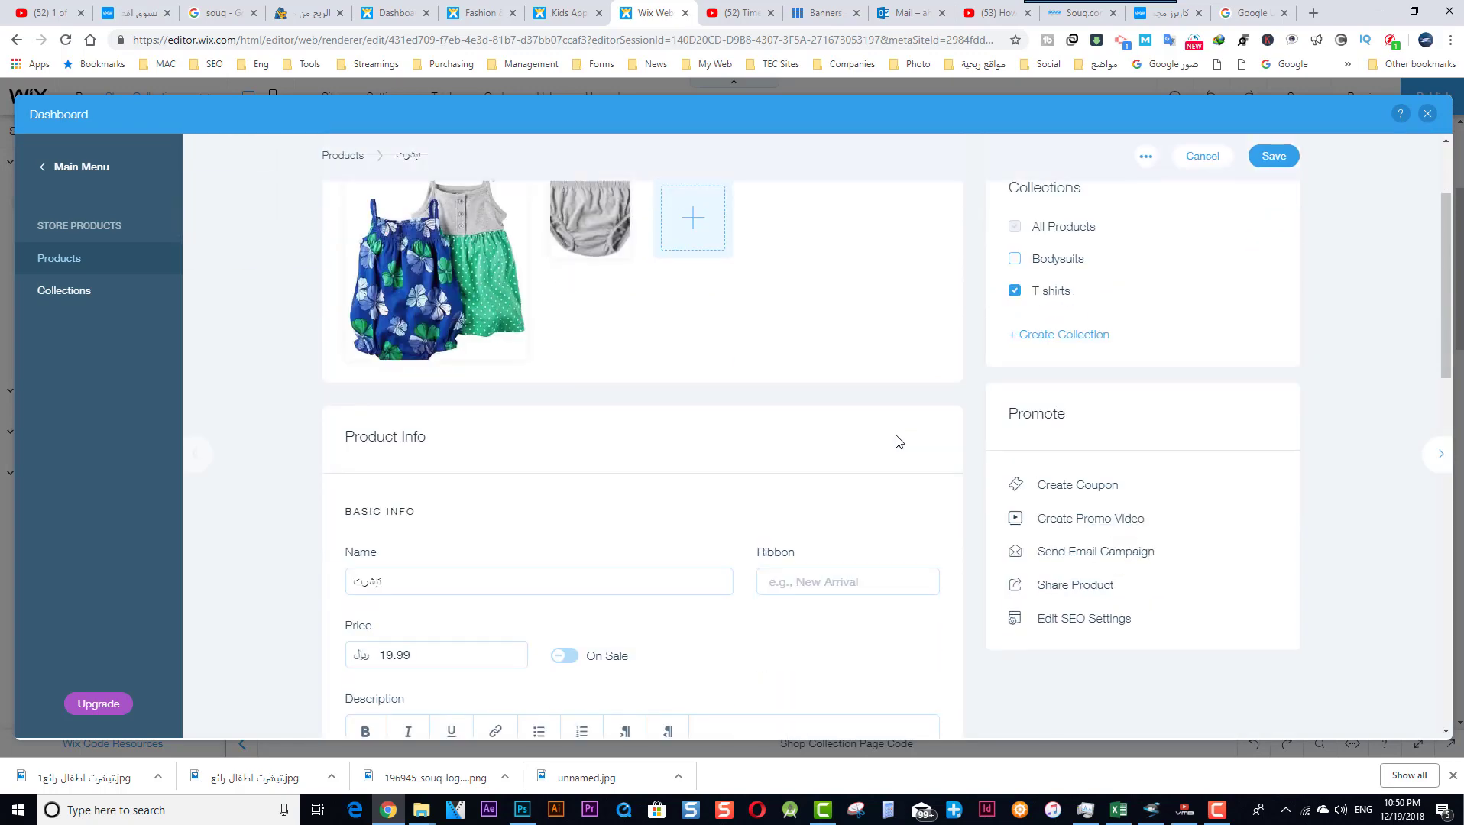
scroll(896, 439, "up", 1)
scroll(772, 433, "down", 3)
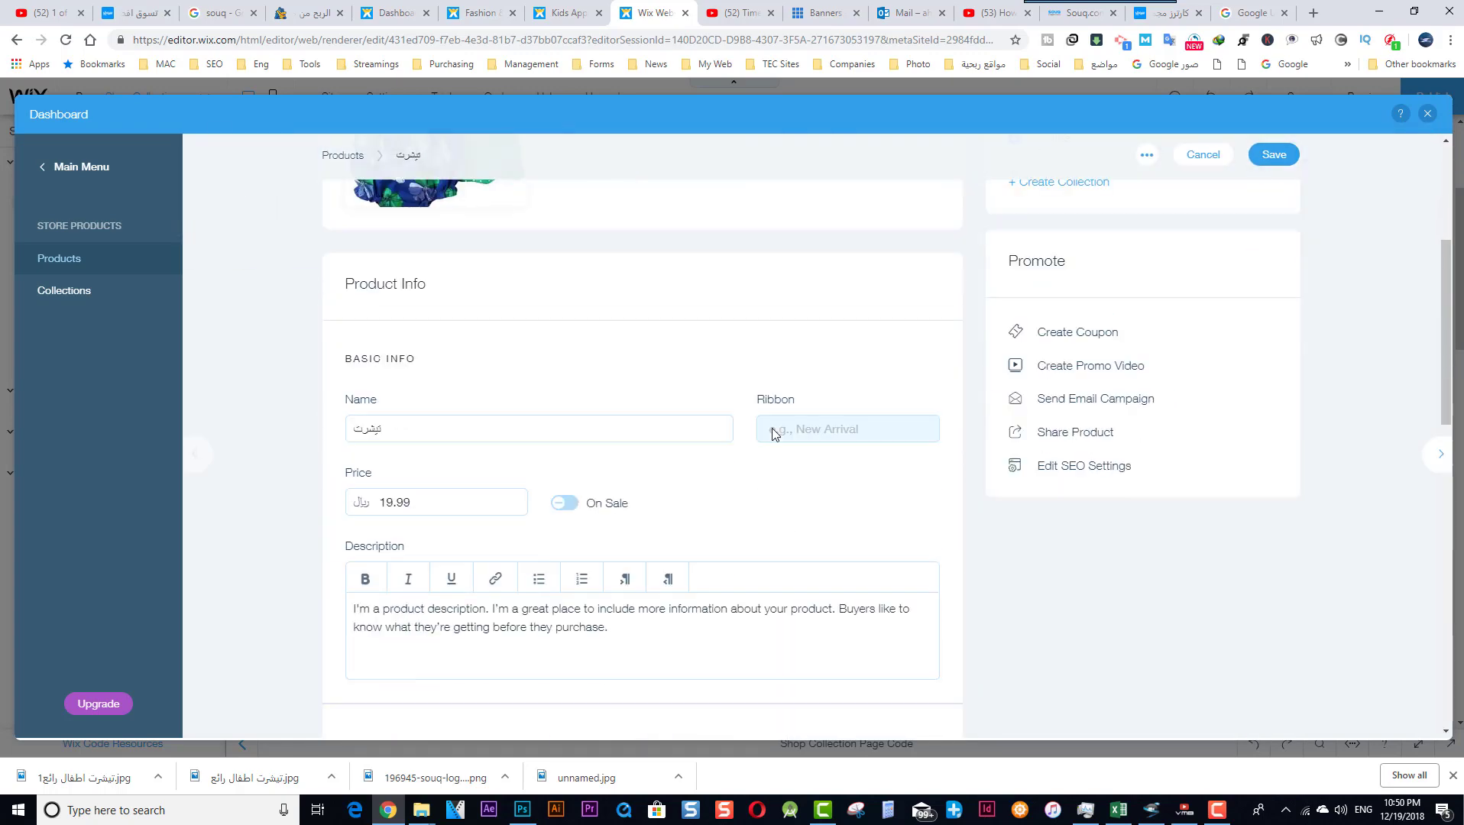
scroll(773, 432, "down", 2)
left_click(627, 474)
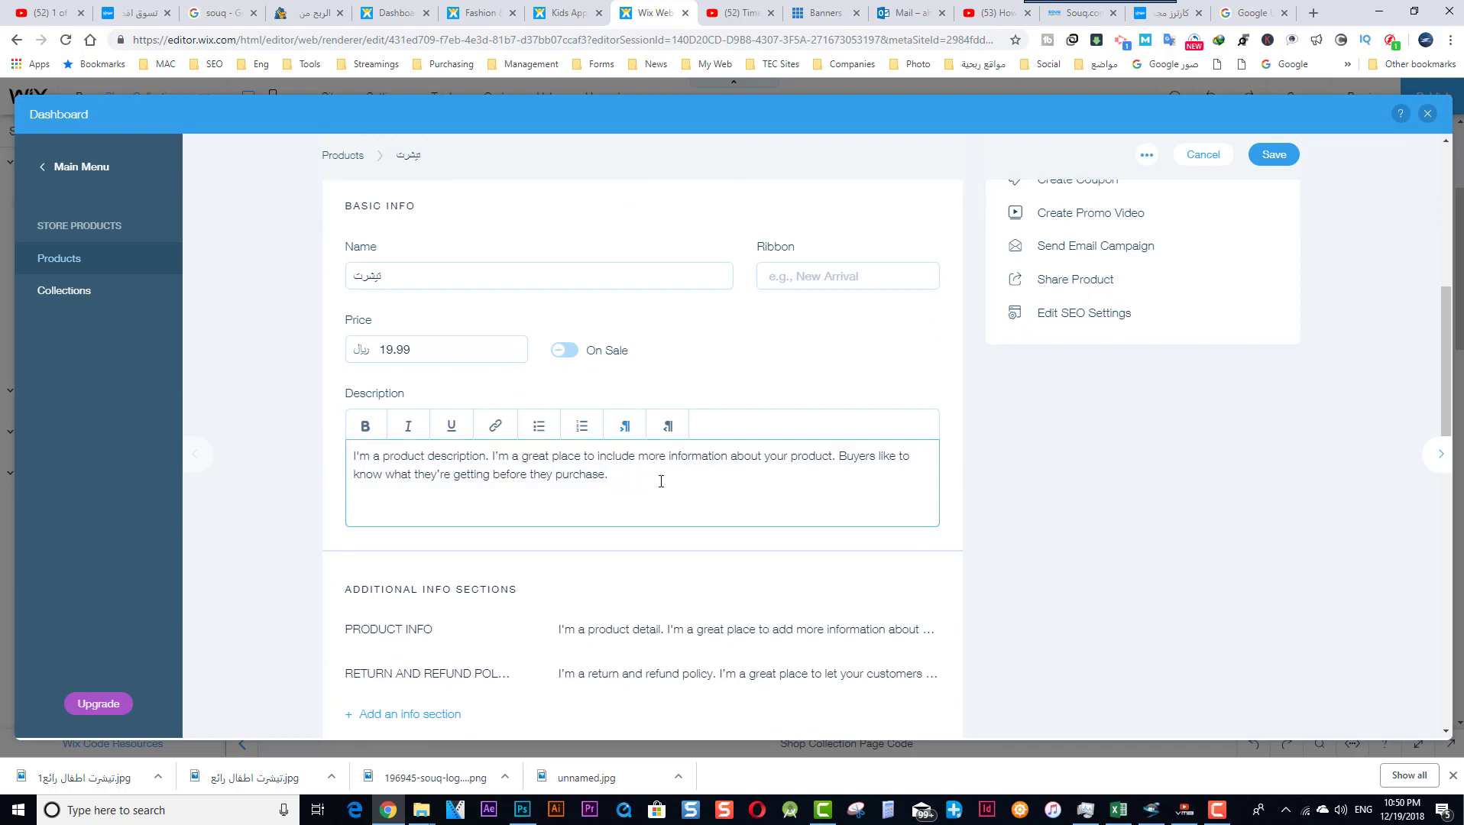
key("Return")
key("Return")
key("ctrl+v")
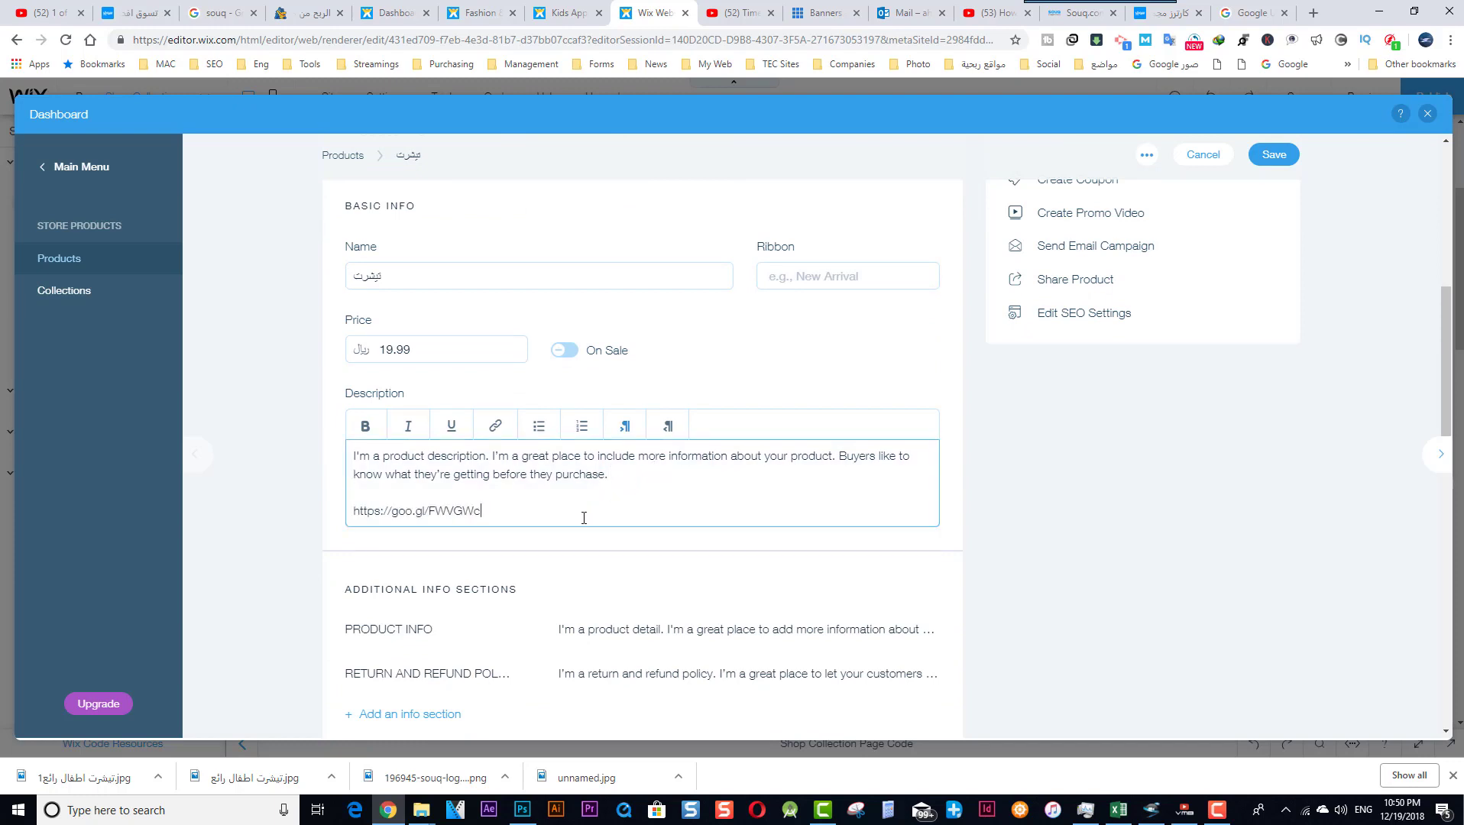
Step: Copy the short link from the product description and try to hyperlink the closing word "purchase." in the text
left_click_drag(483, 510, 333, 521)
key("ctrl+c")
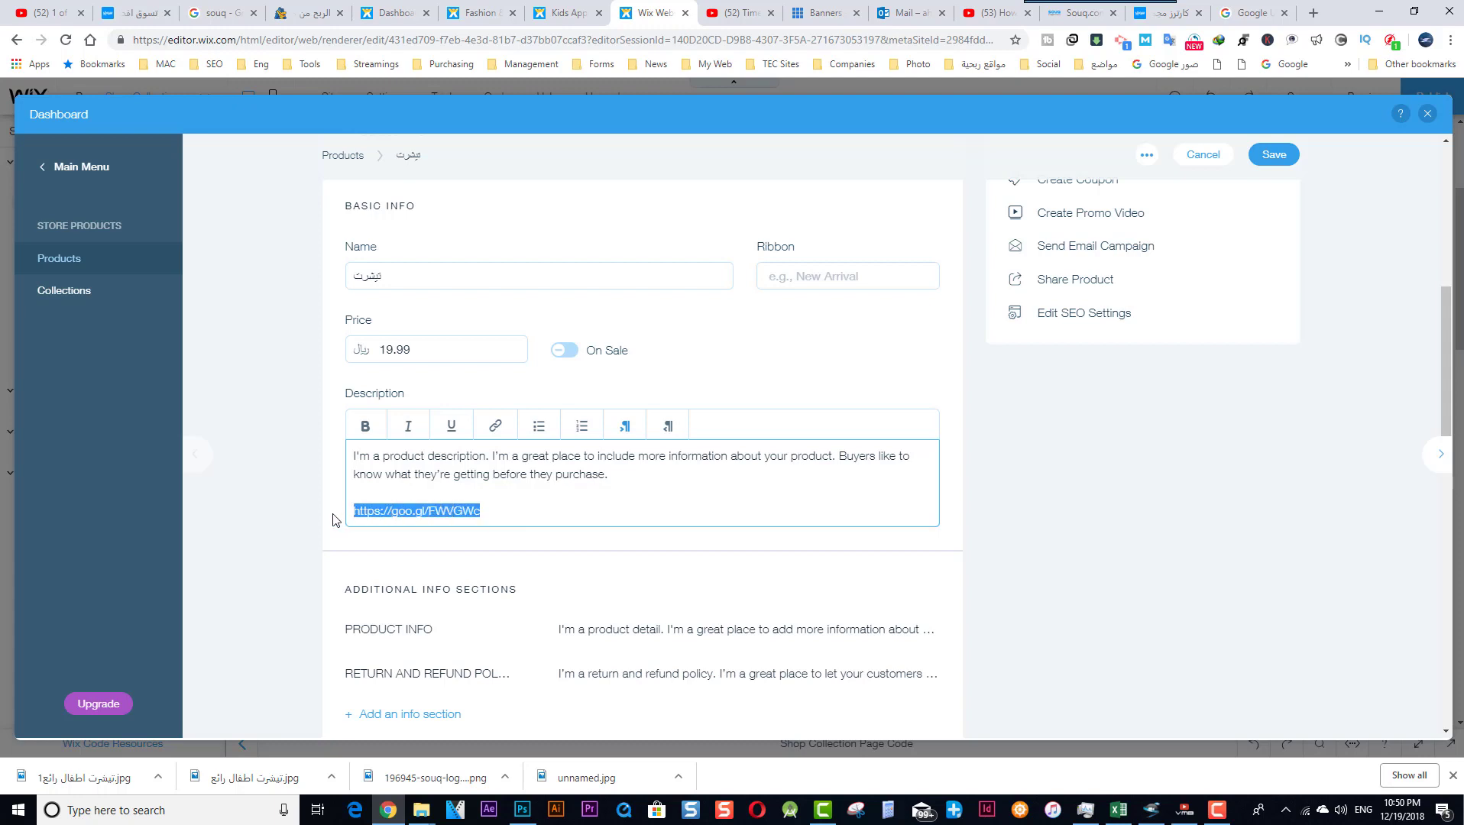
left_click(603, 491)
left_click_drag(610, 475, 559, 474)
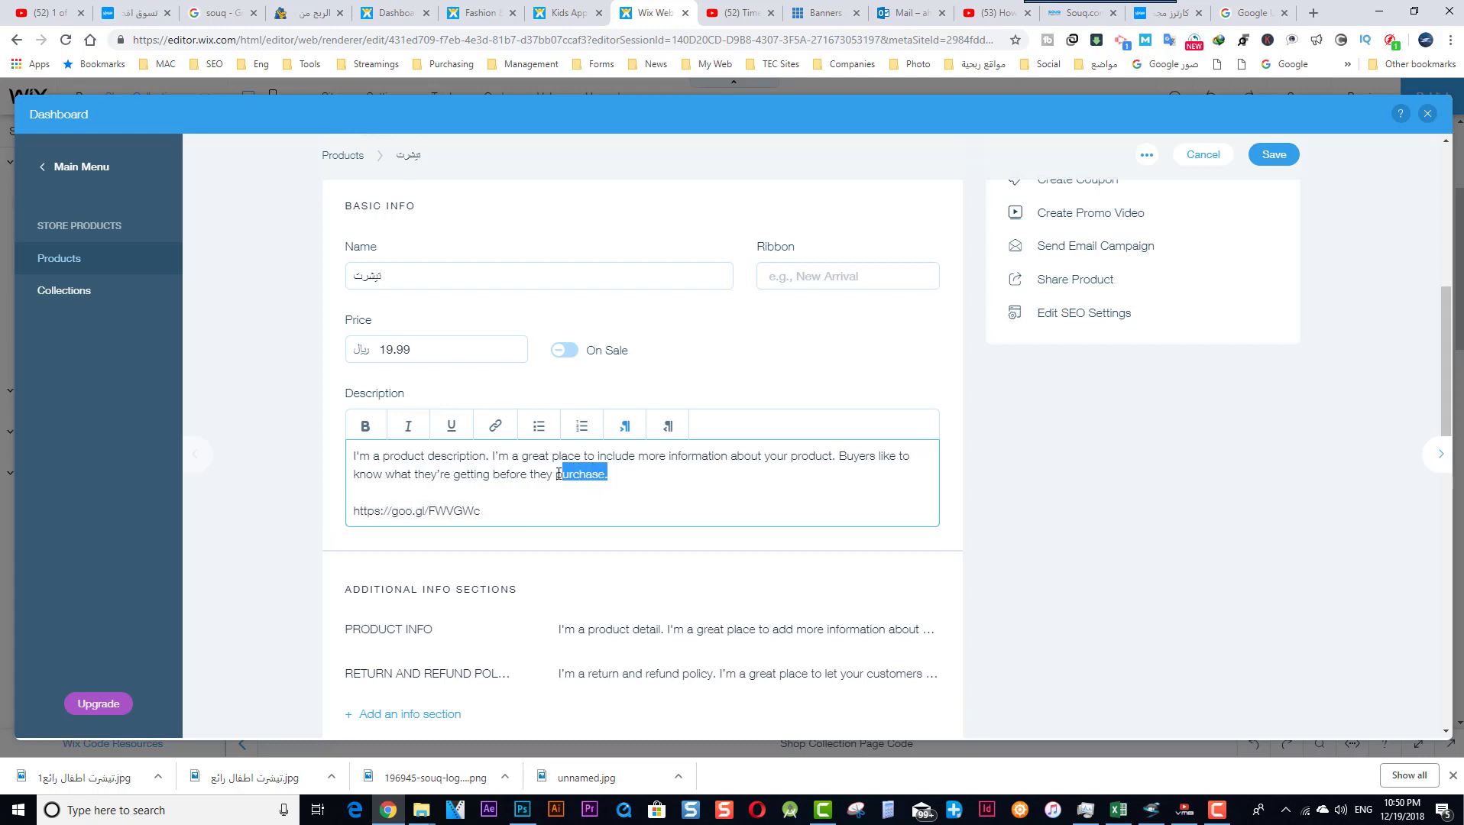
left_click(495, 426)
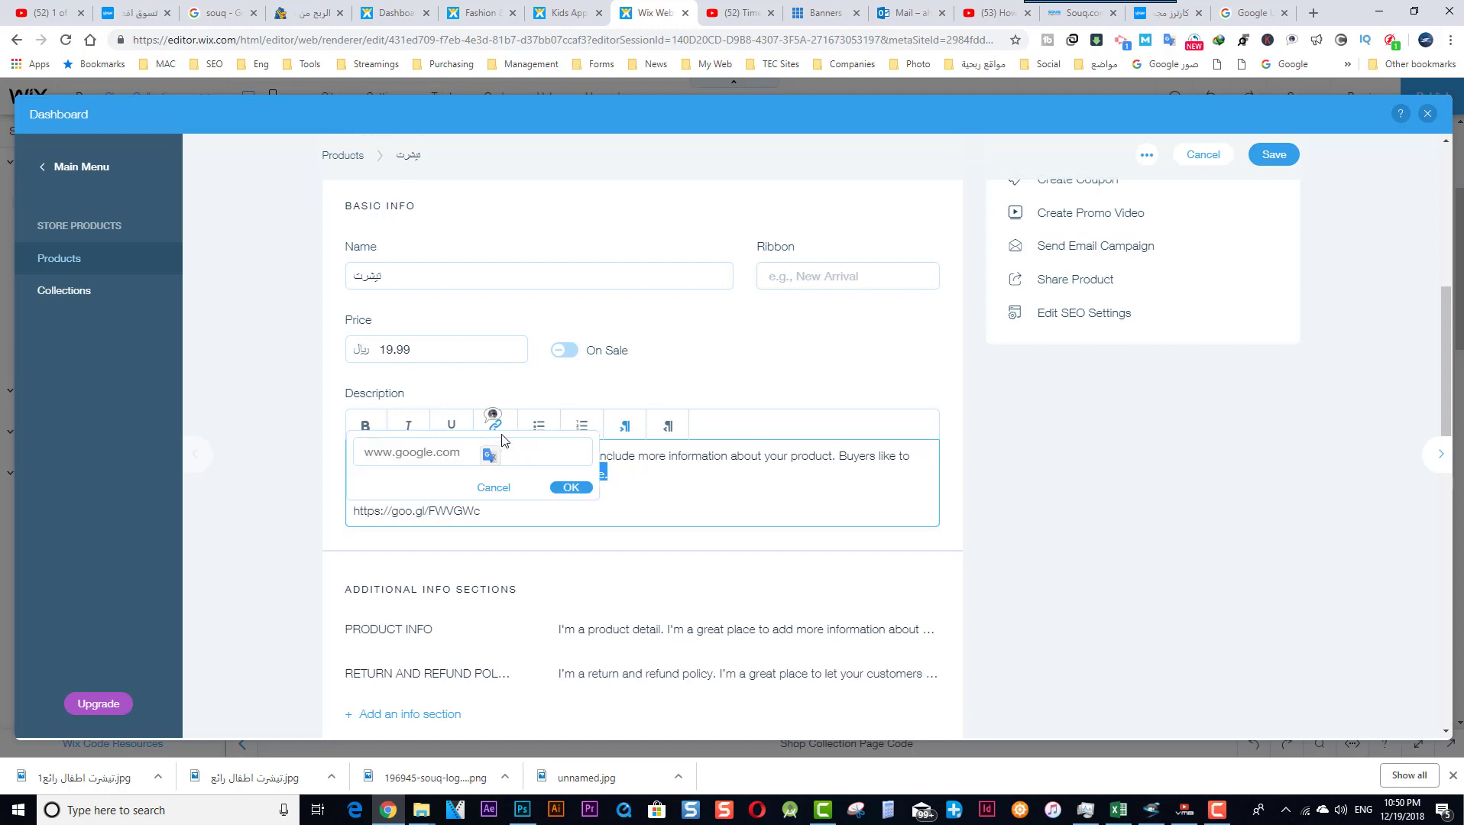
left_click(463, 451)
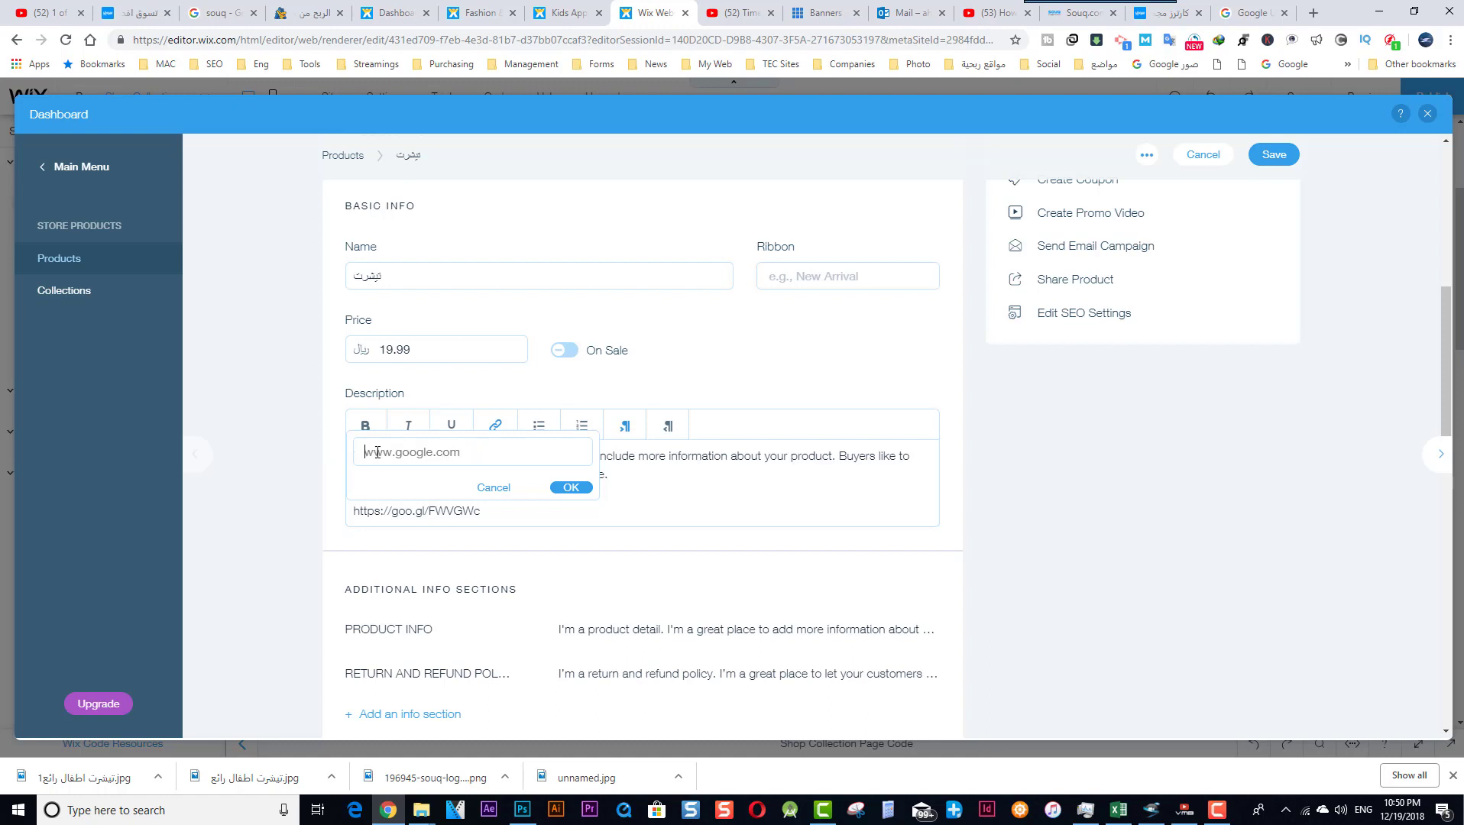
left_click(578, 488)
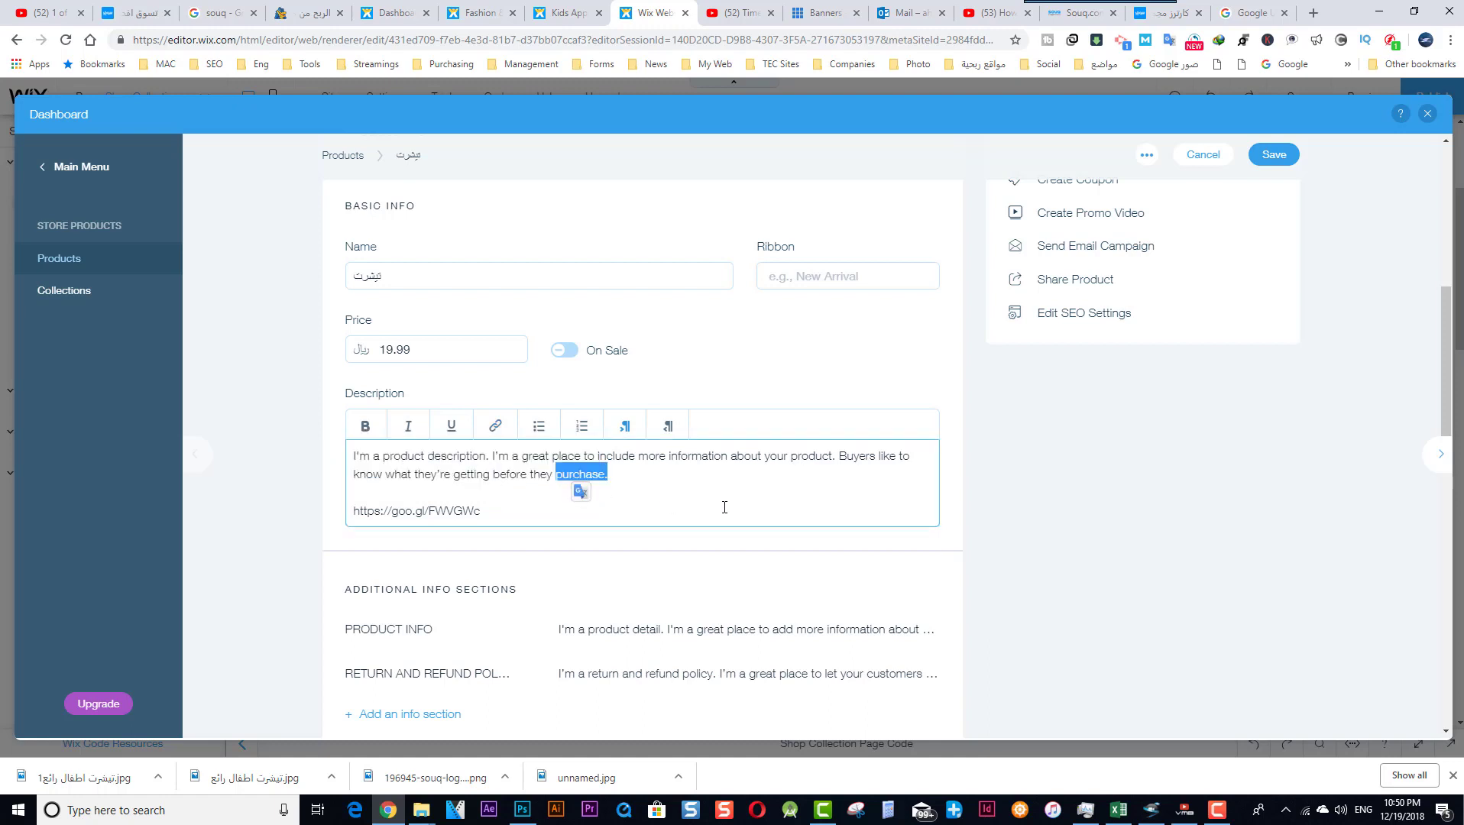
left_click(595, 492)
double_click(581, 476)
left_click(495, 426)
right_click(367, 452)
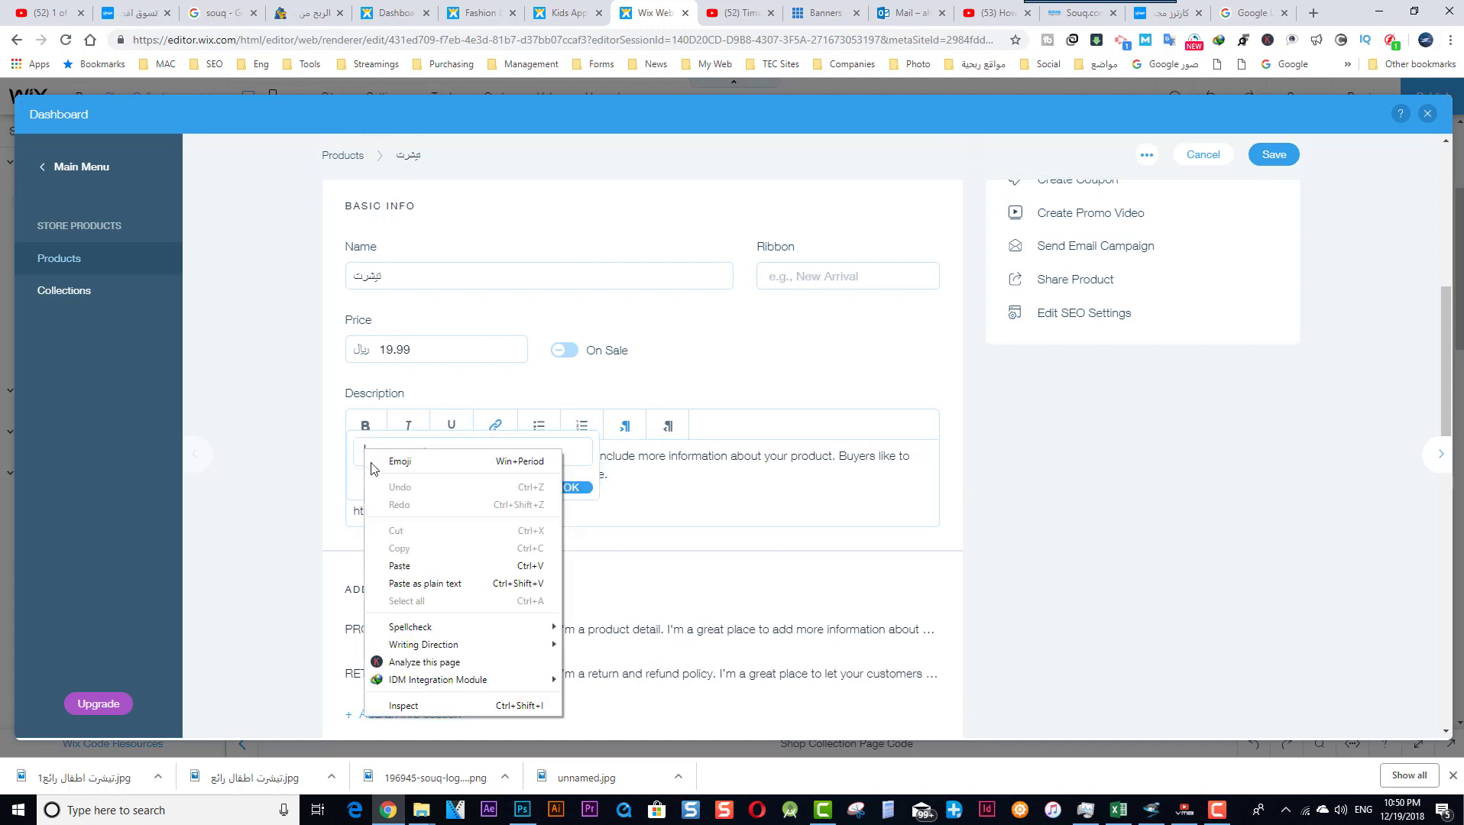
left_click(399, 566)
left_click(578, 488)
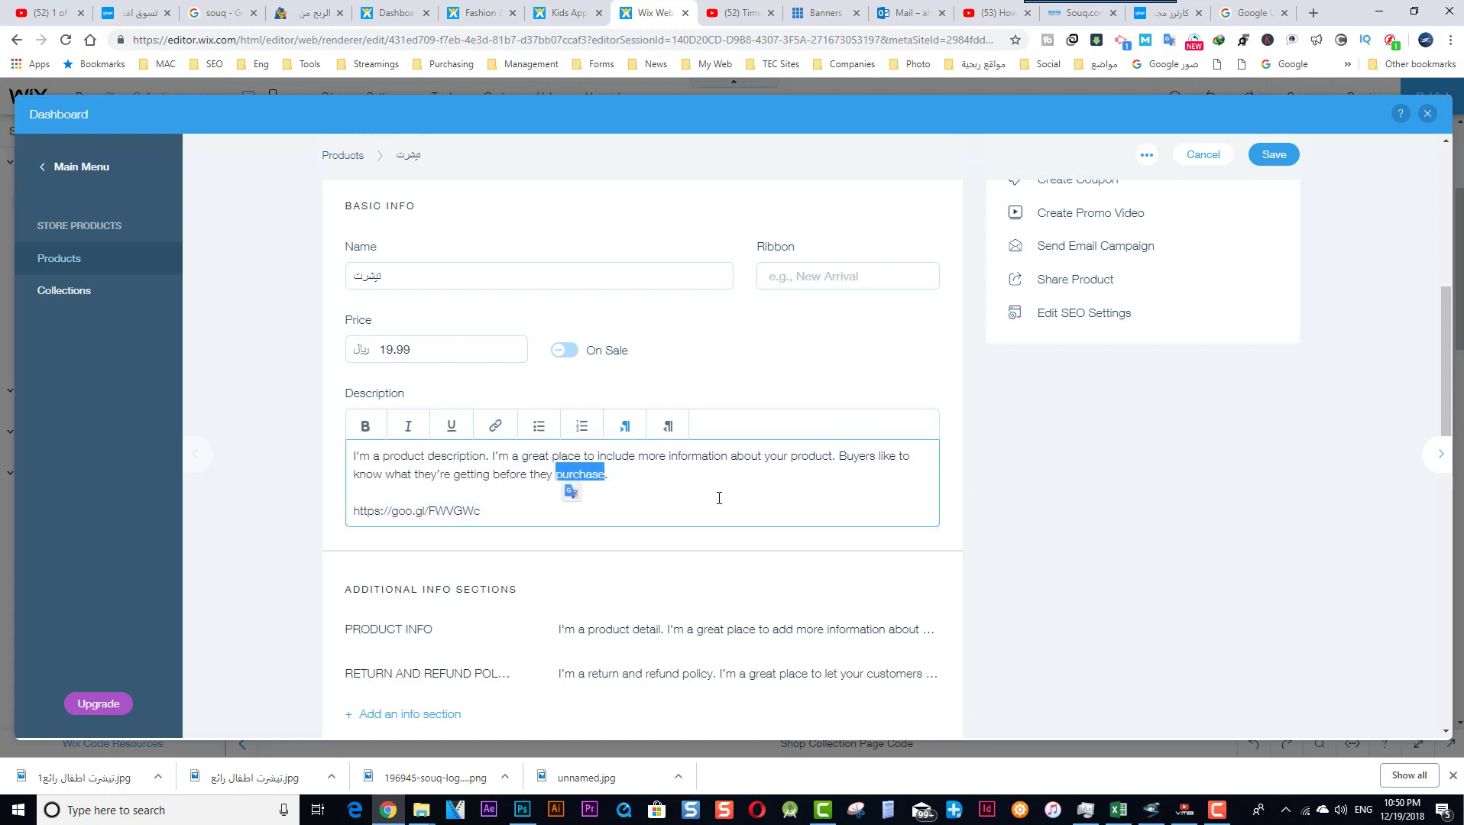
left_click(699, 498)
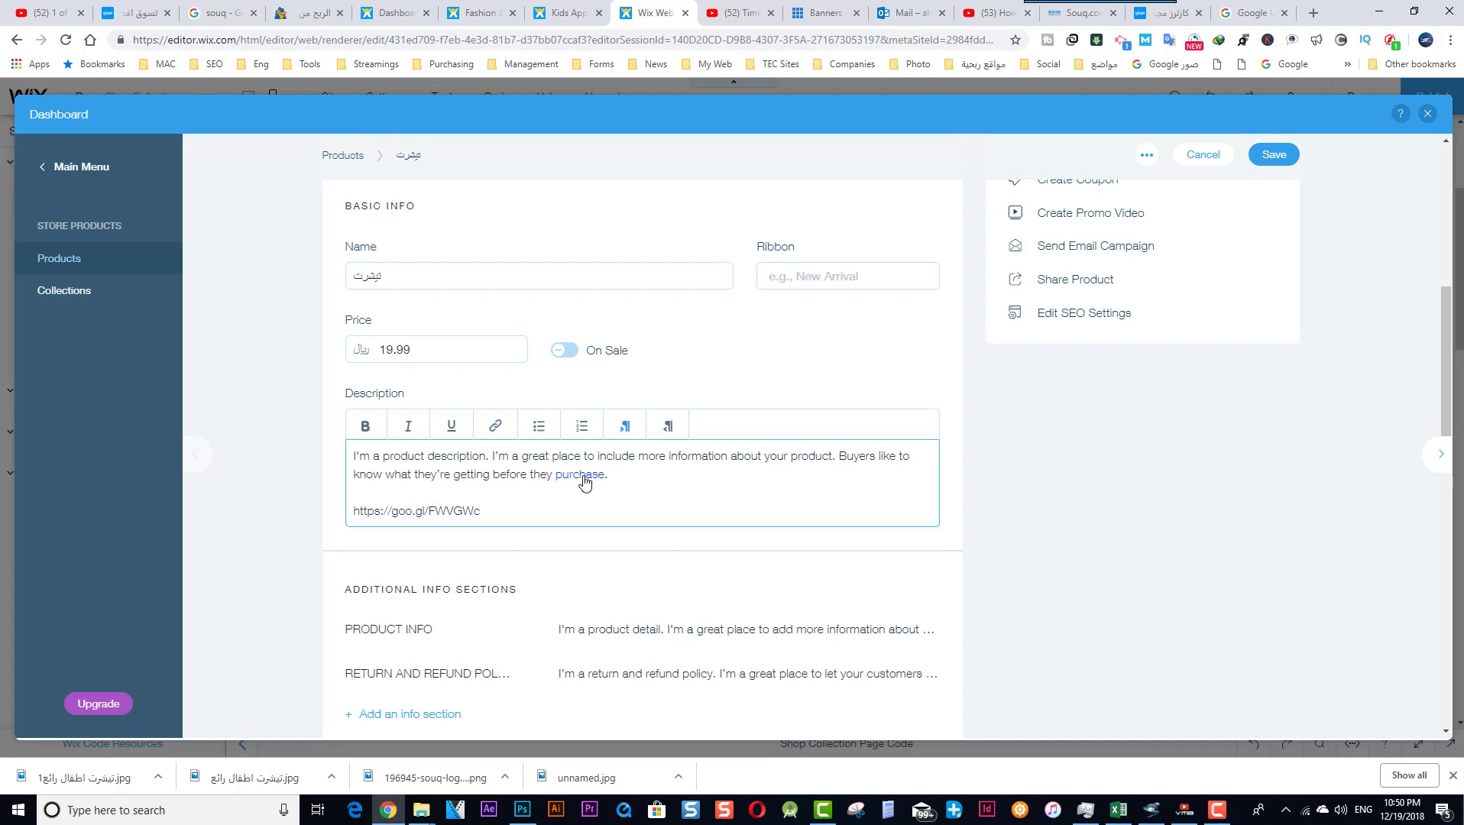
Step: Try to remove the plain short link below the description text, and save the product
left_click_drag(490, 510, 317, 513)
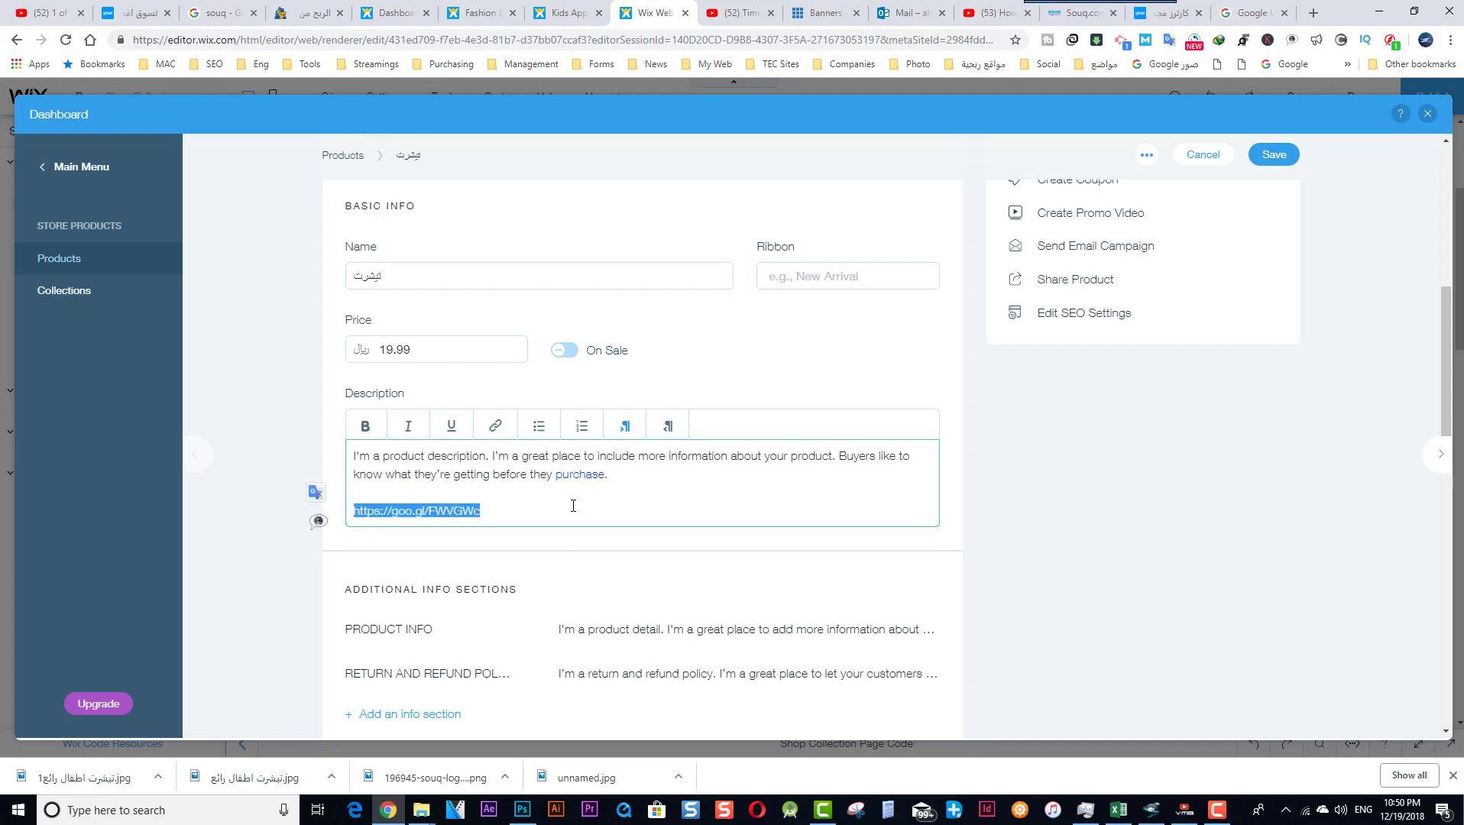
left_click_drag(489, 511, 324, 491)
left_click(446, 514)
left_click_drag(481, 511, 410, 494)
key("BackSpace")
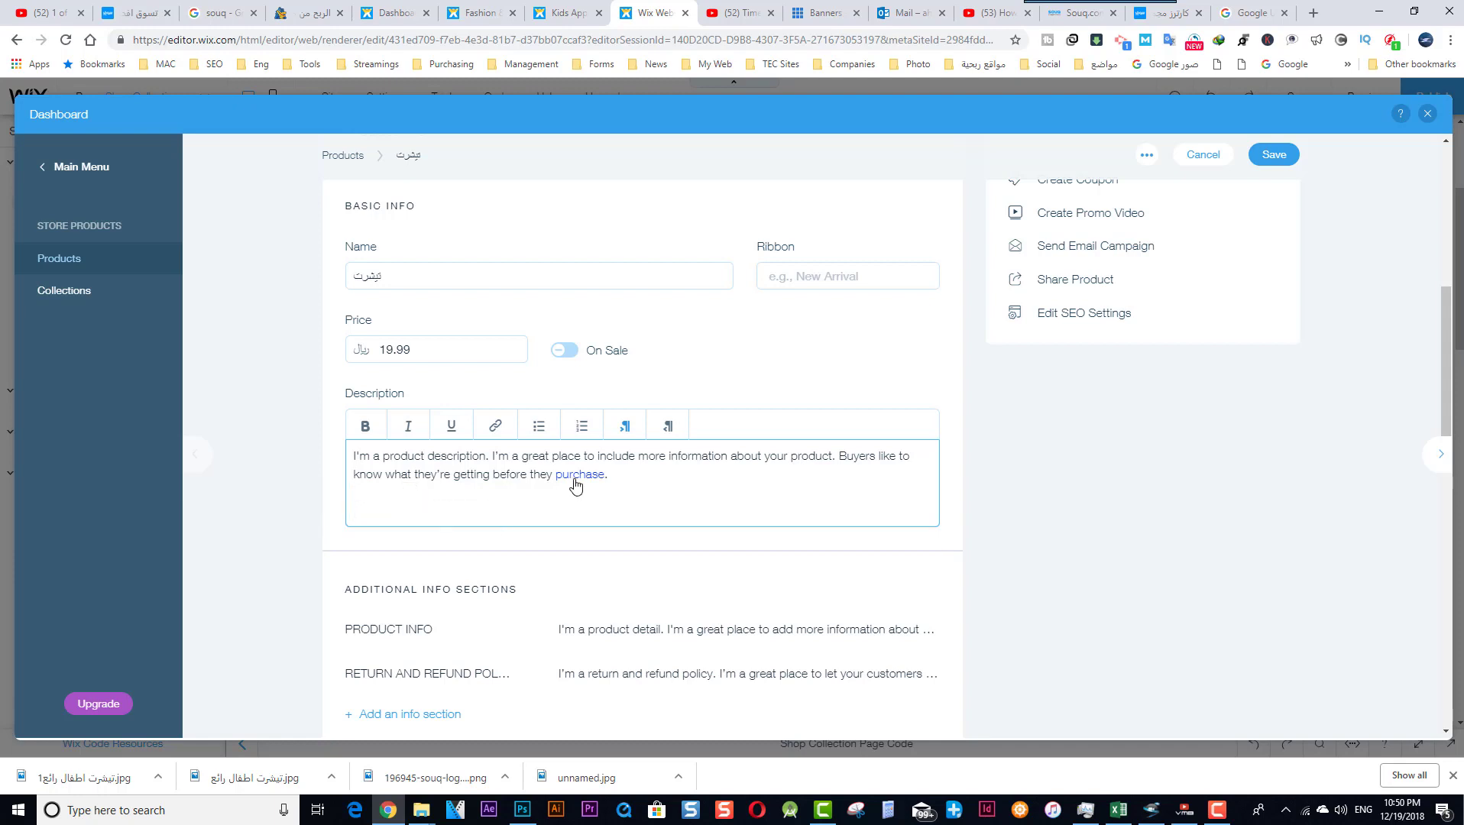
left_click(1266, 153)
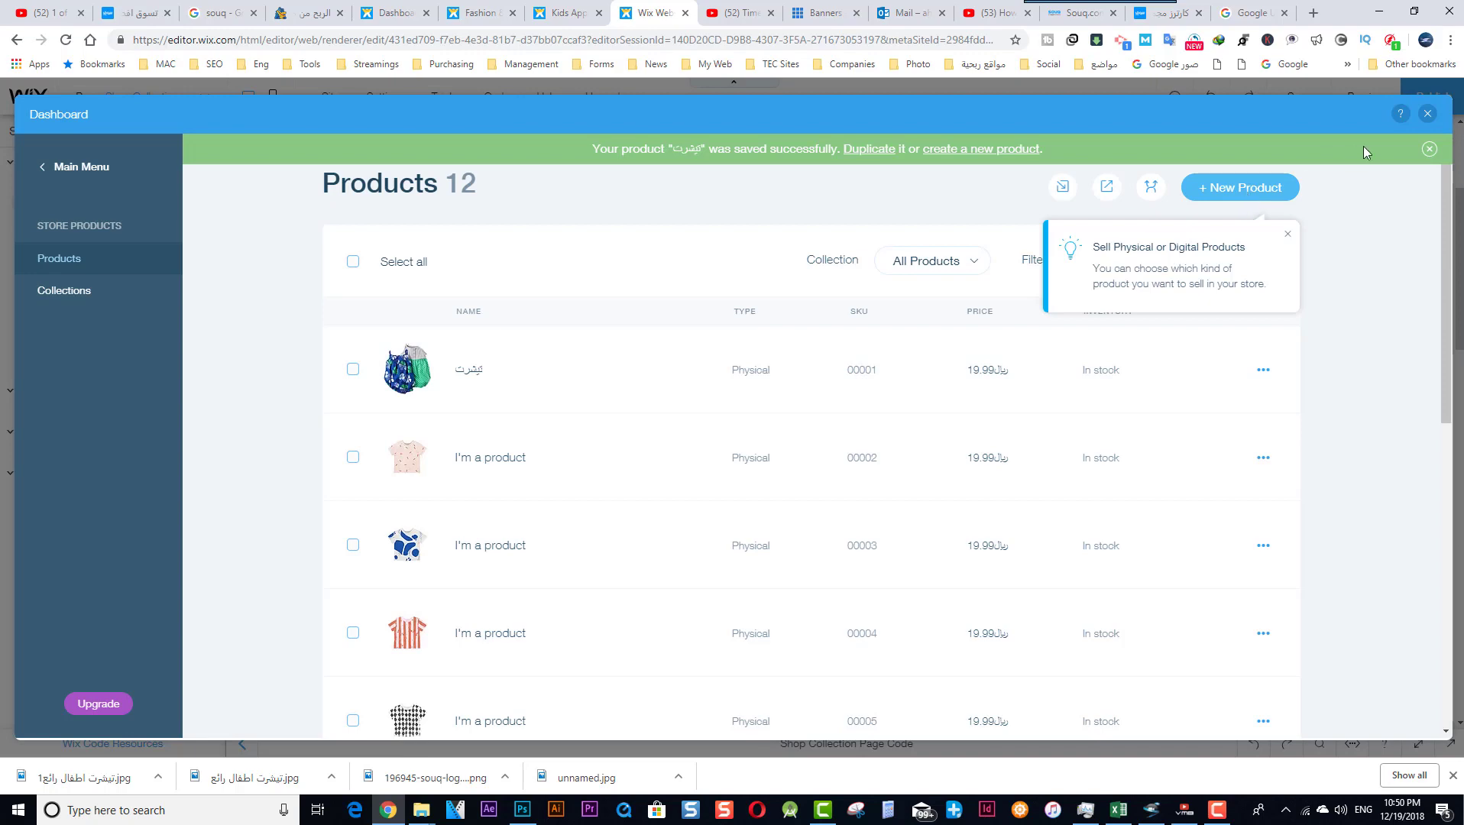
Step: Close the product management and store settings windows, preview the site, and open the product تيشرت from the shop collection
key("Escape")
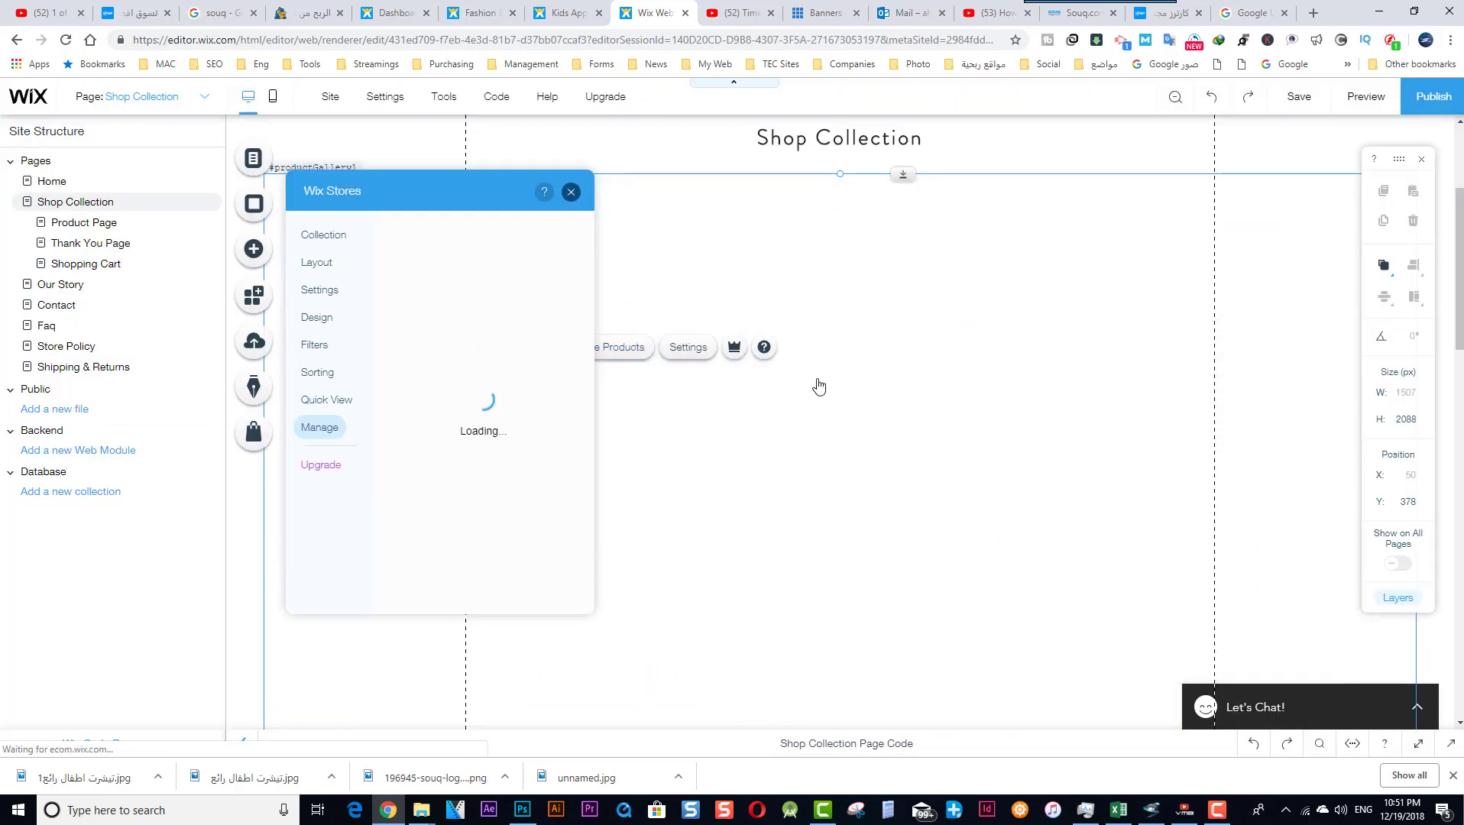
key("Escape")
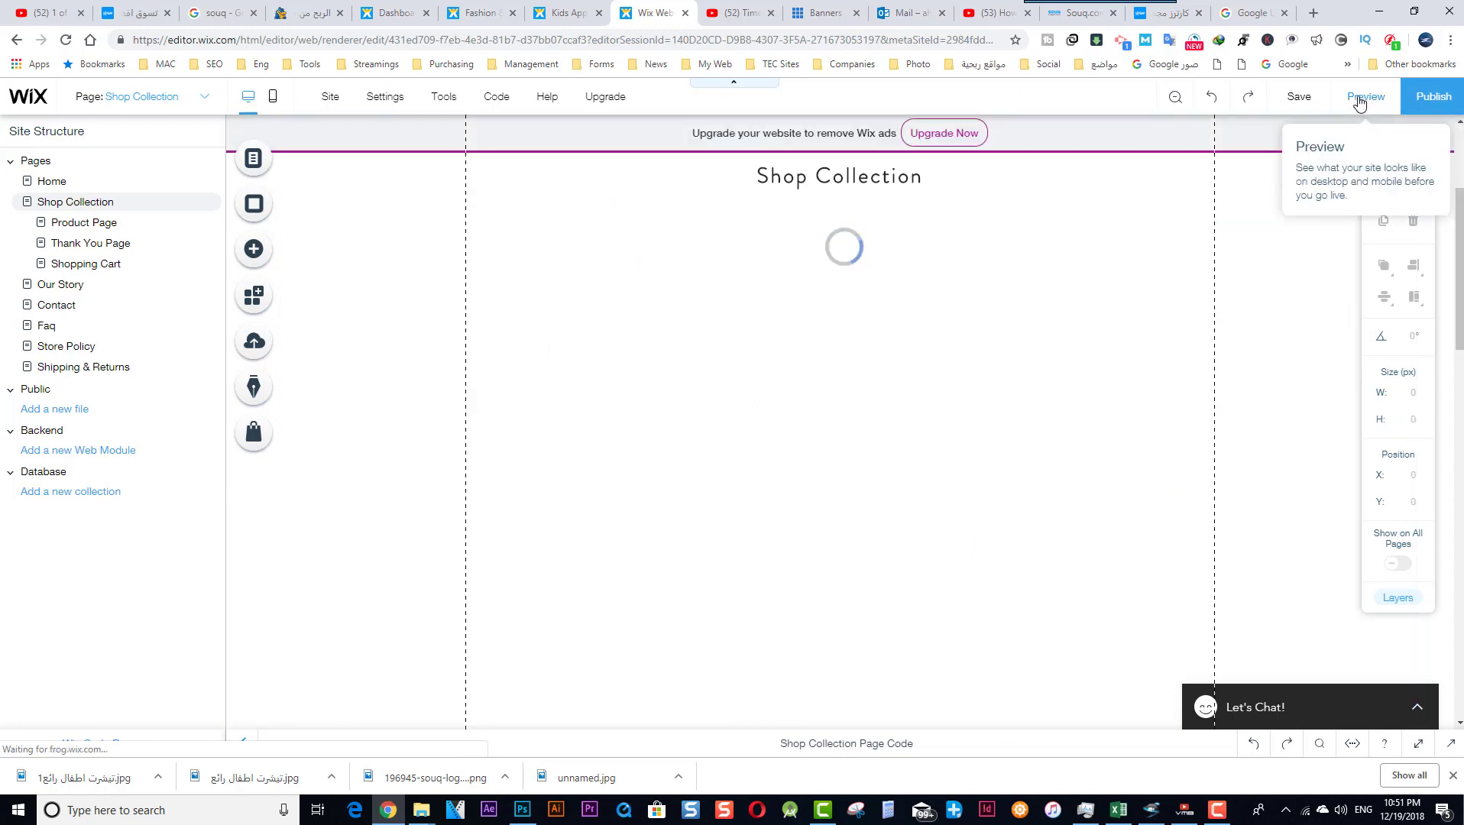
left_click(1360, 103)
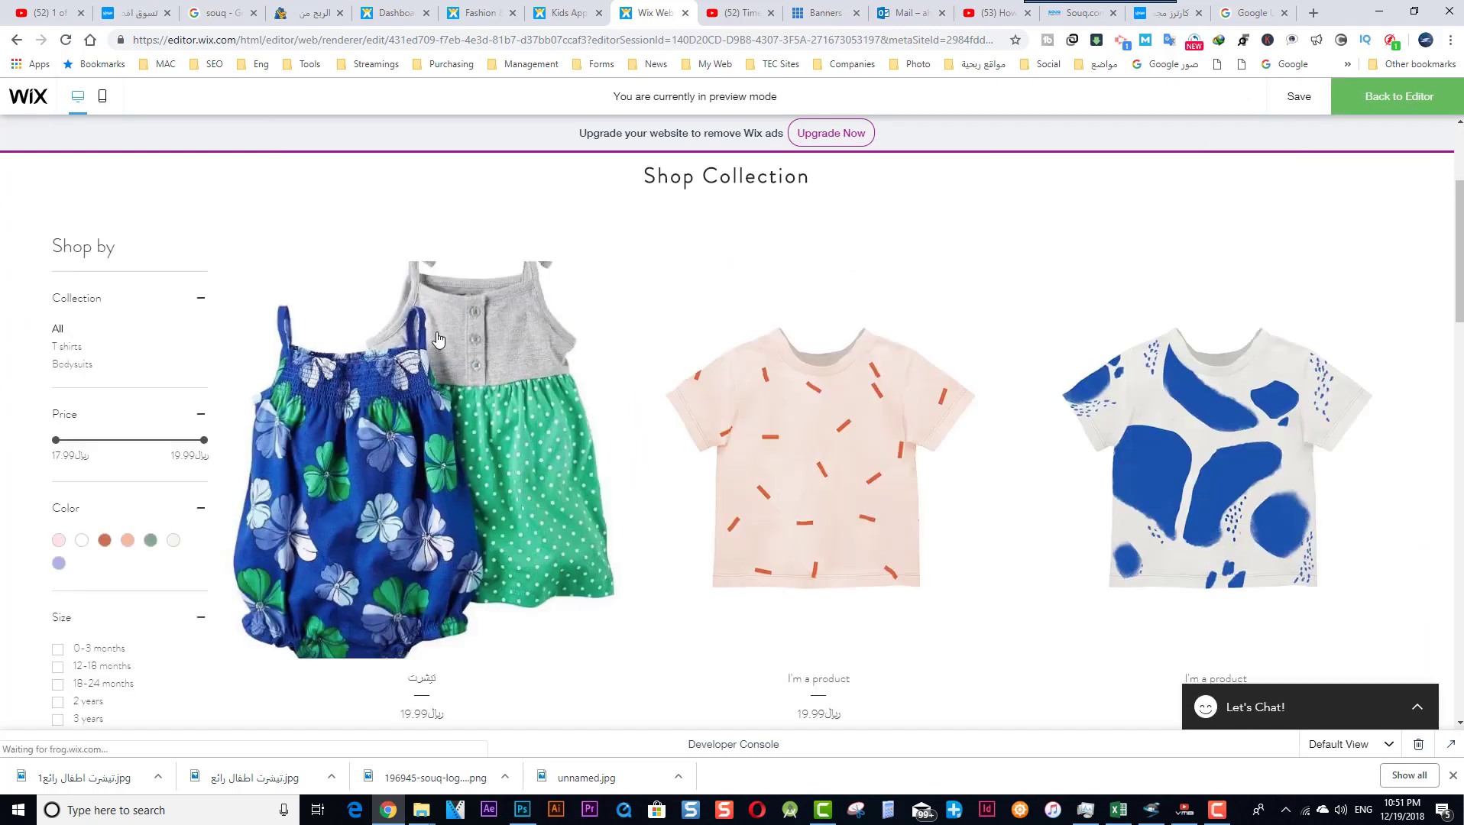
left_click(522, 480)
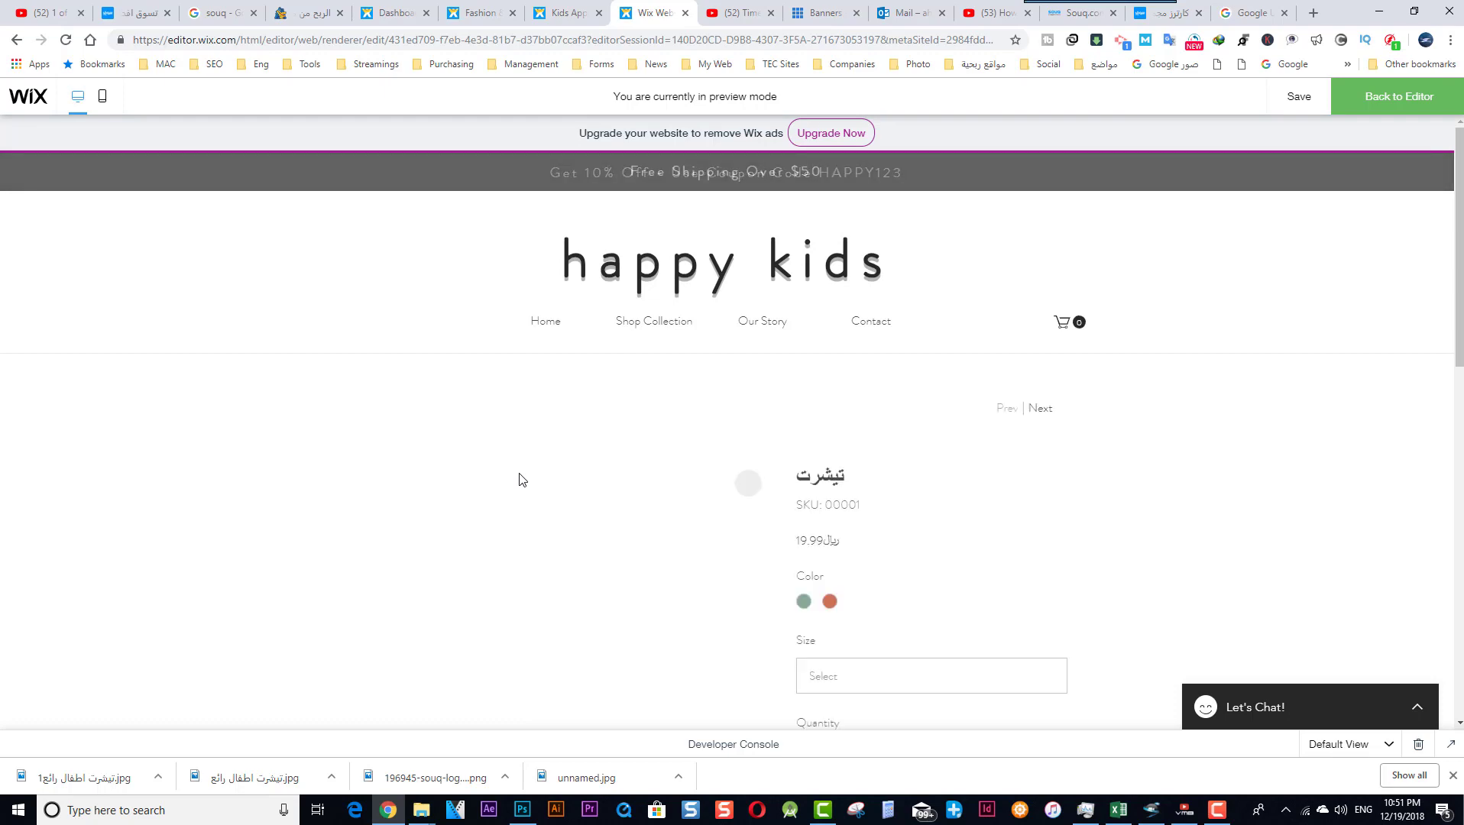
Step: Test the "purchase" link in the previewed product description, and return to the Wix preview from the Souq product page
scroll(522, 482, "down", 5)
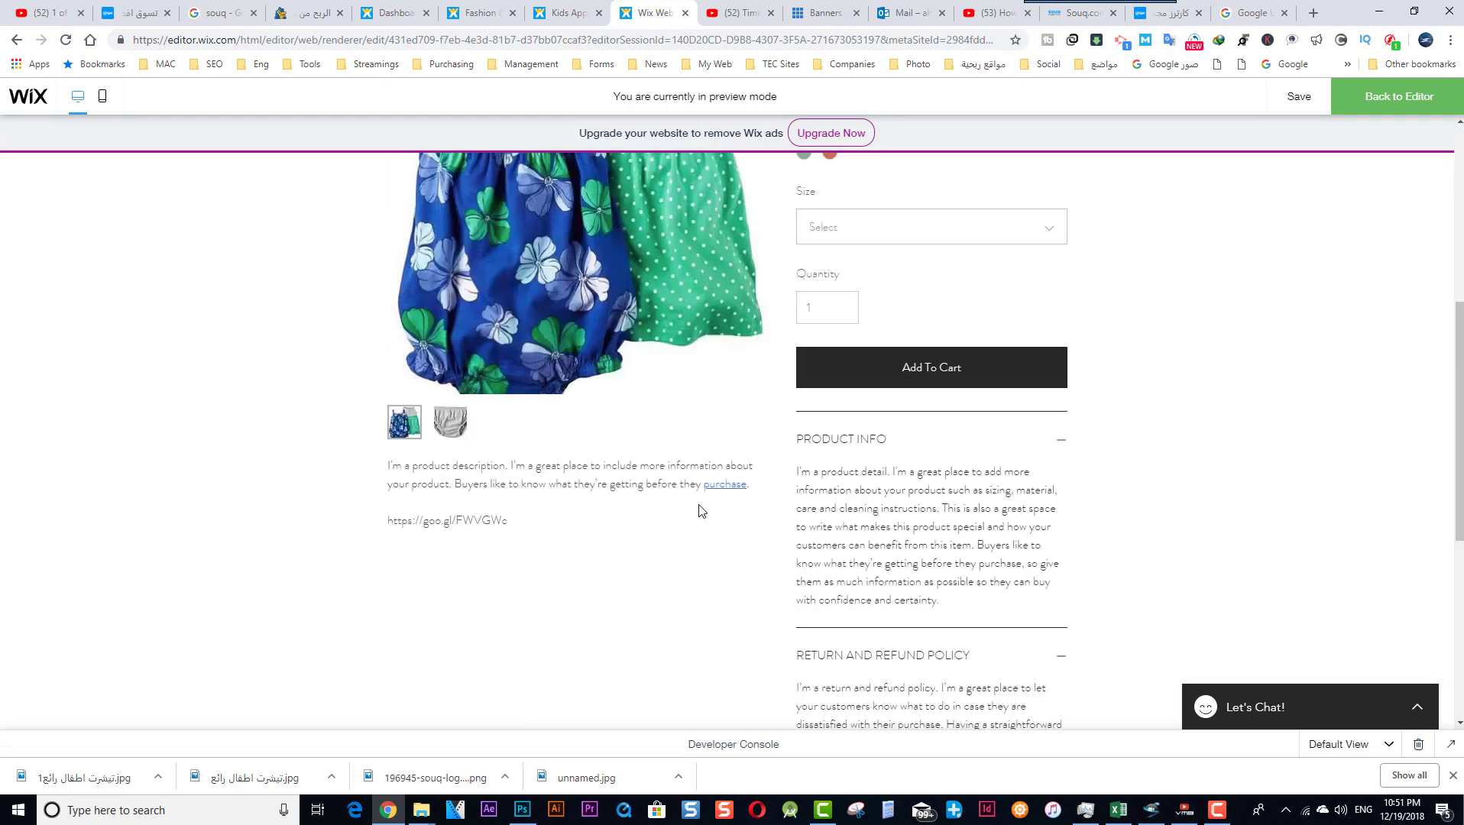
scroll(700, 510, "up", 2)
scroll(893, 350, "down", 3)
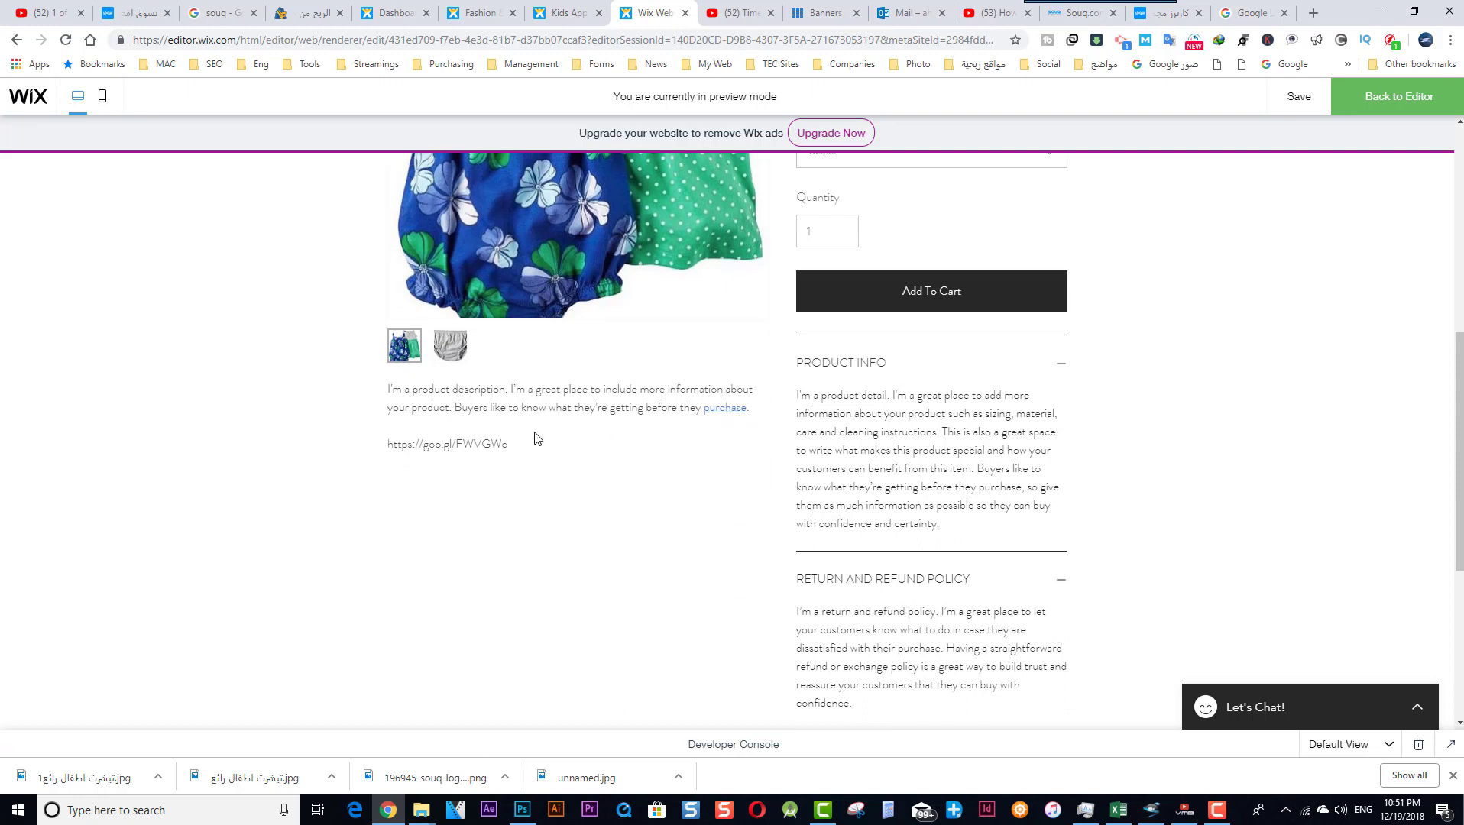
left_click(727, 416)
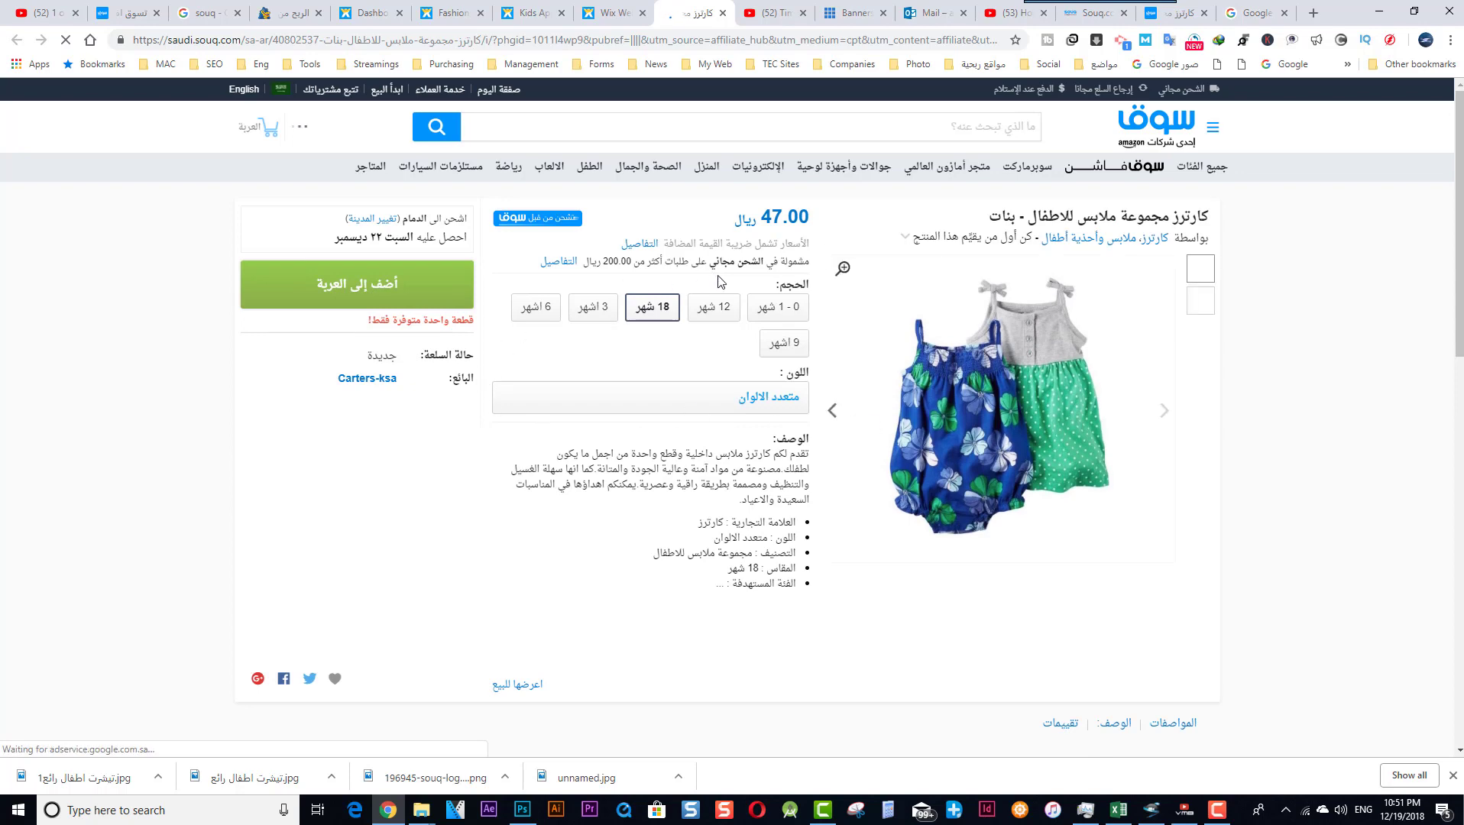
left_click(611, 13)
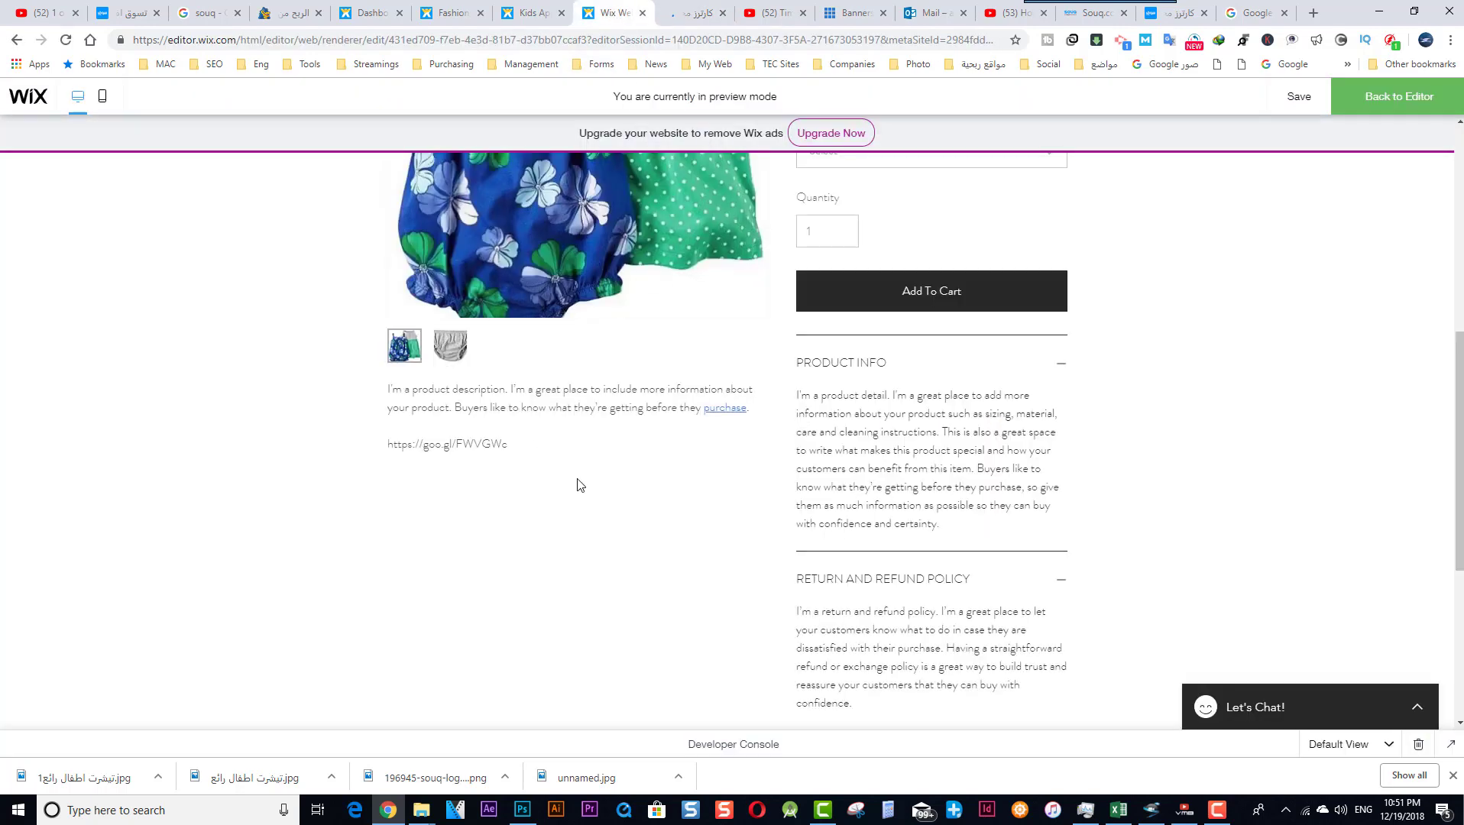
Step: Leave the site preview and return to editing the product page
scroll(579, 483, "up", 3)
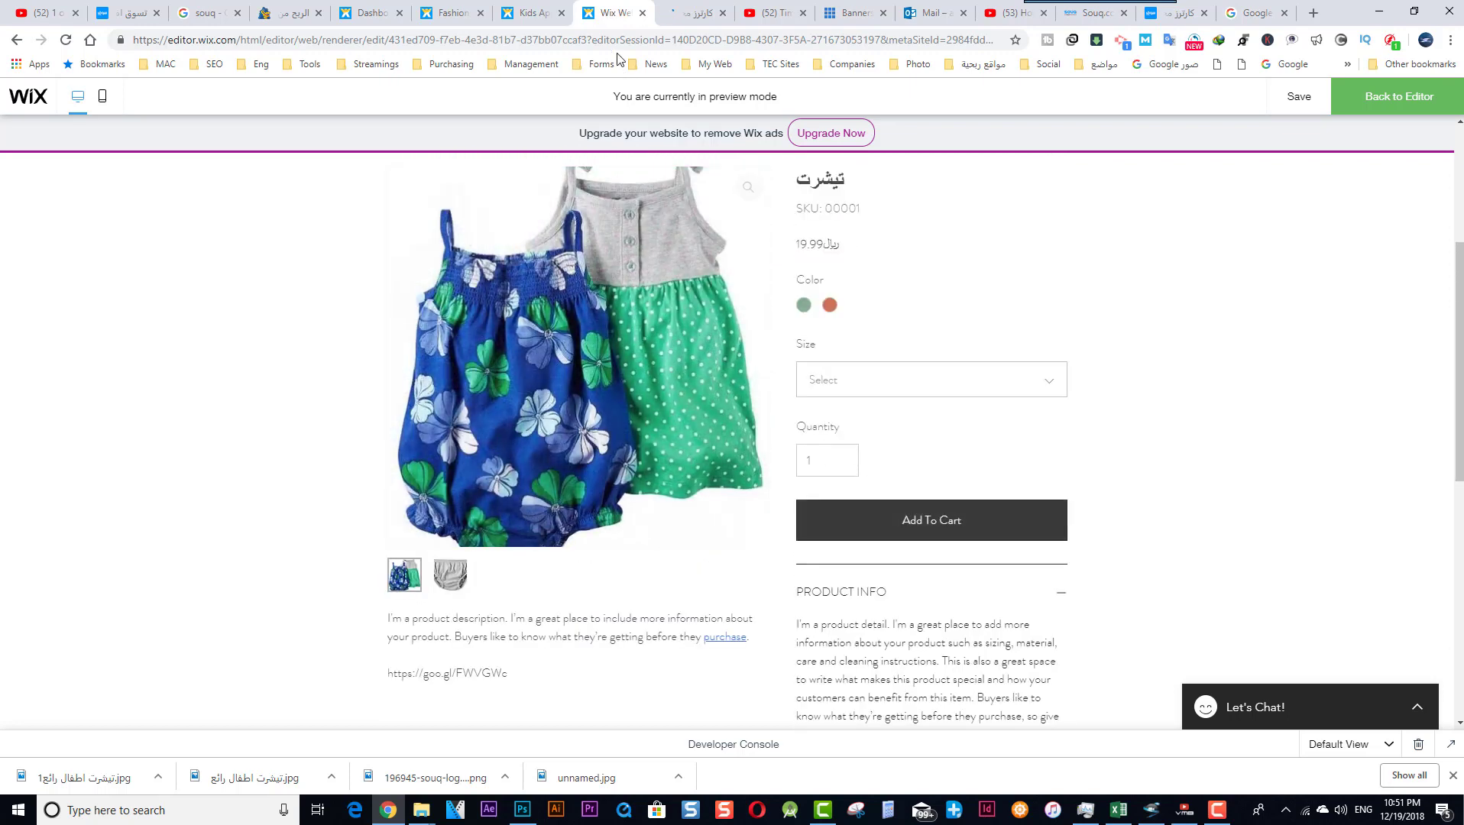
left_click(536, 13)
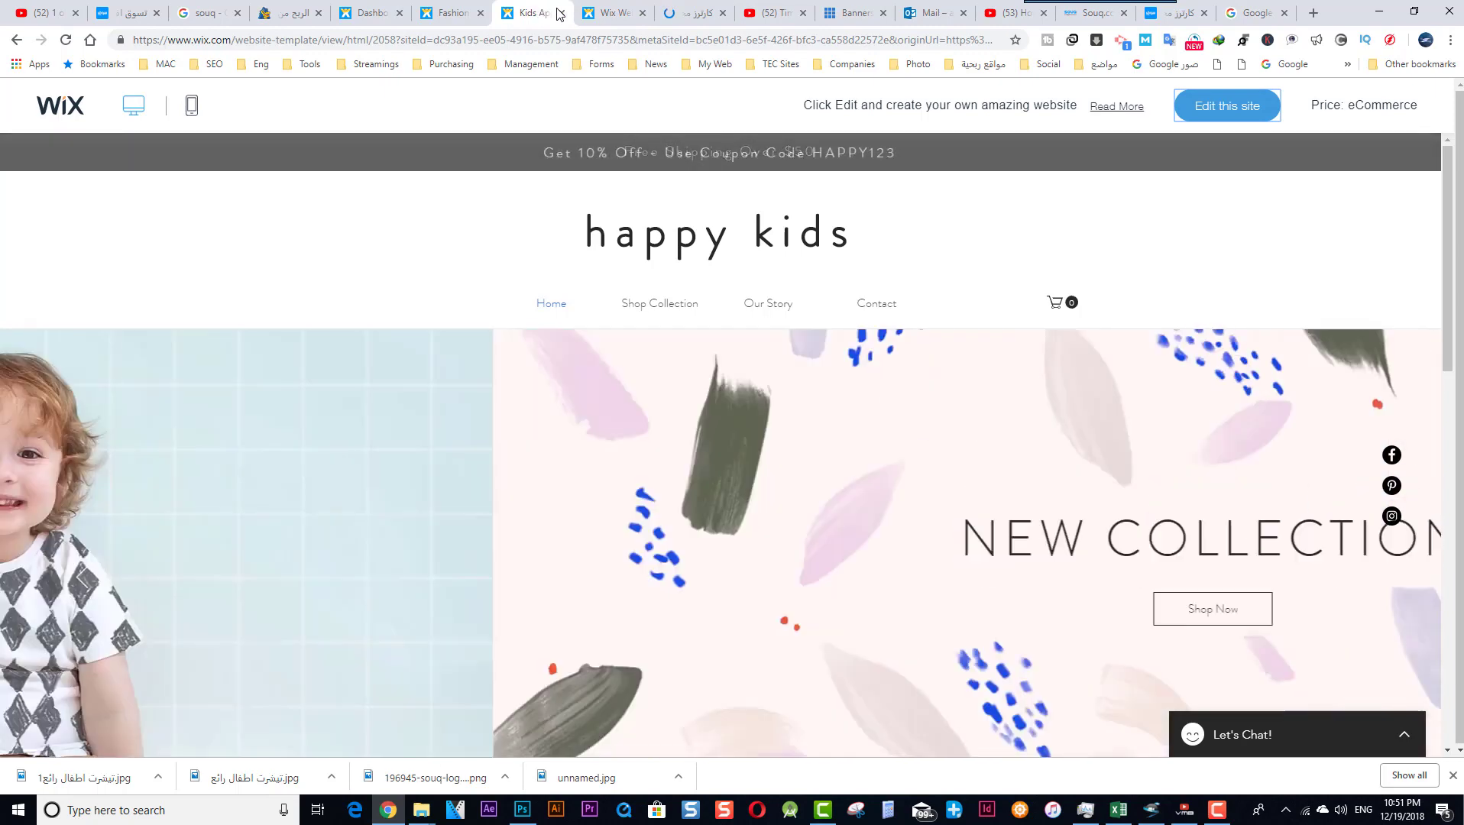
left_click(600, 14)
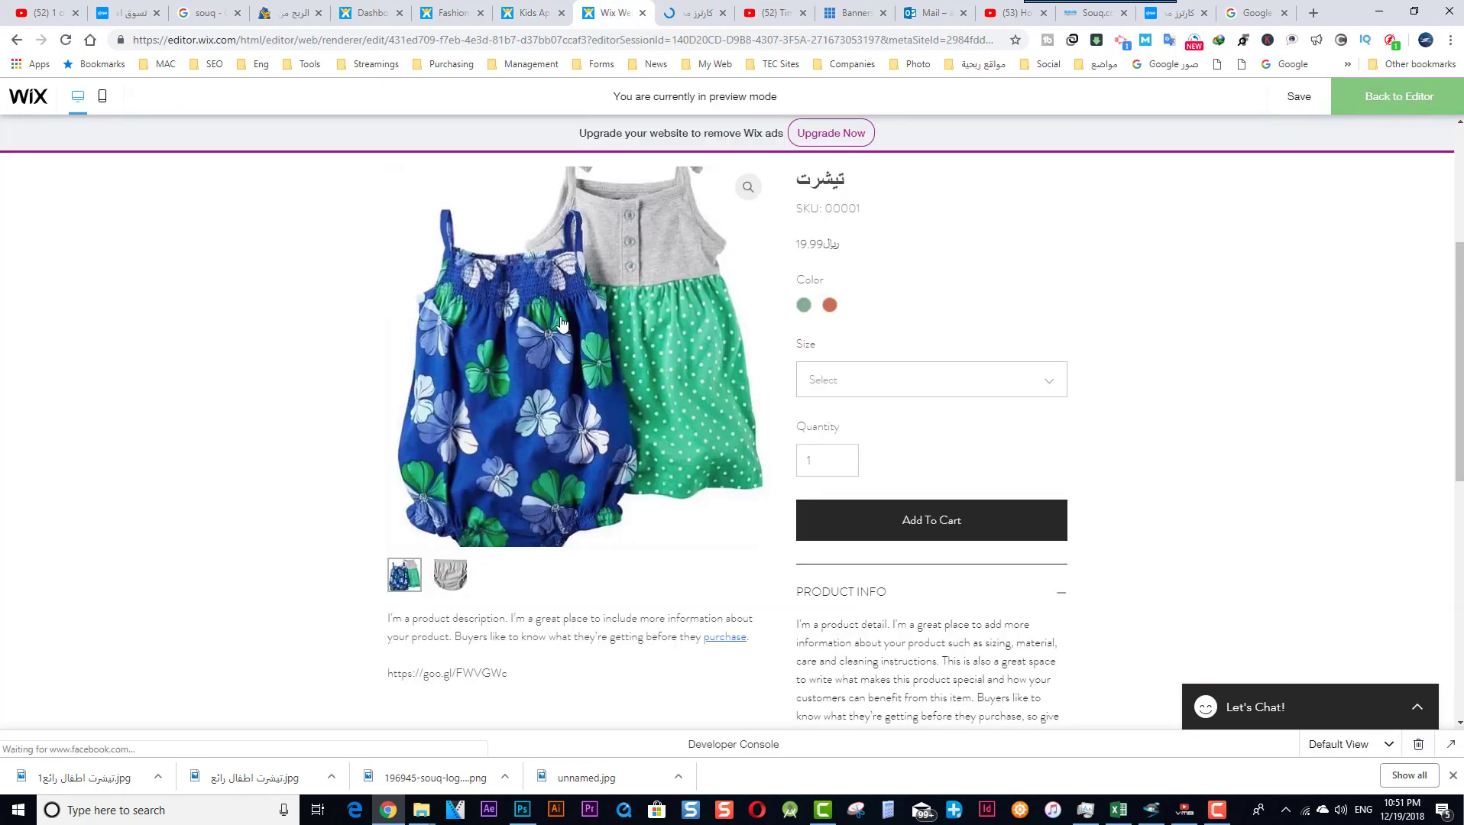
key("ctrl+shift+p")
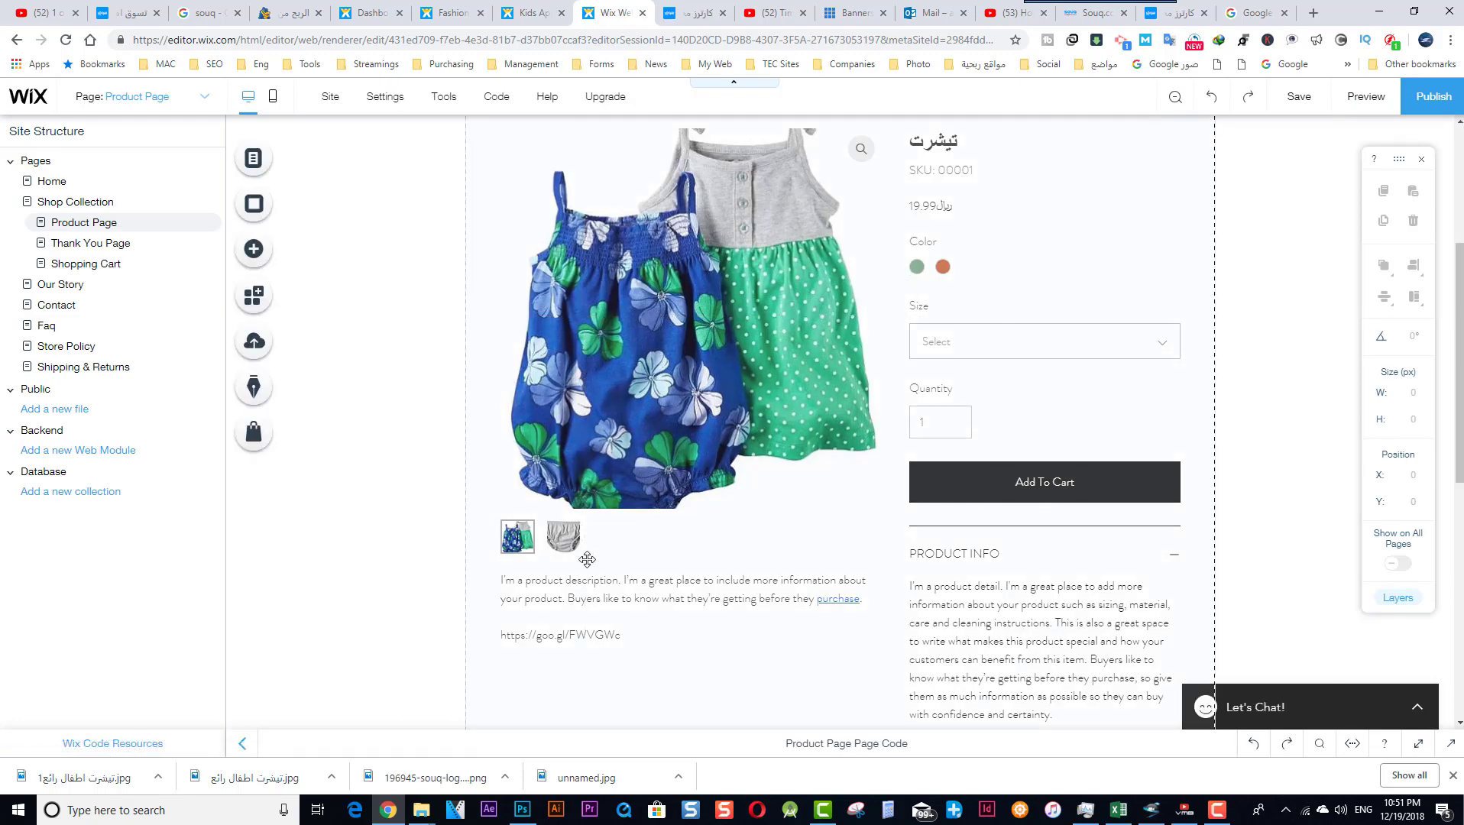
Step: Move the "happy kids" title in the page header to about X 182, Y 74
scroll(599, 561, "down", 6)
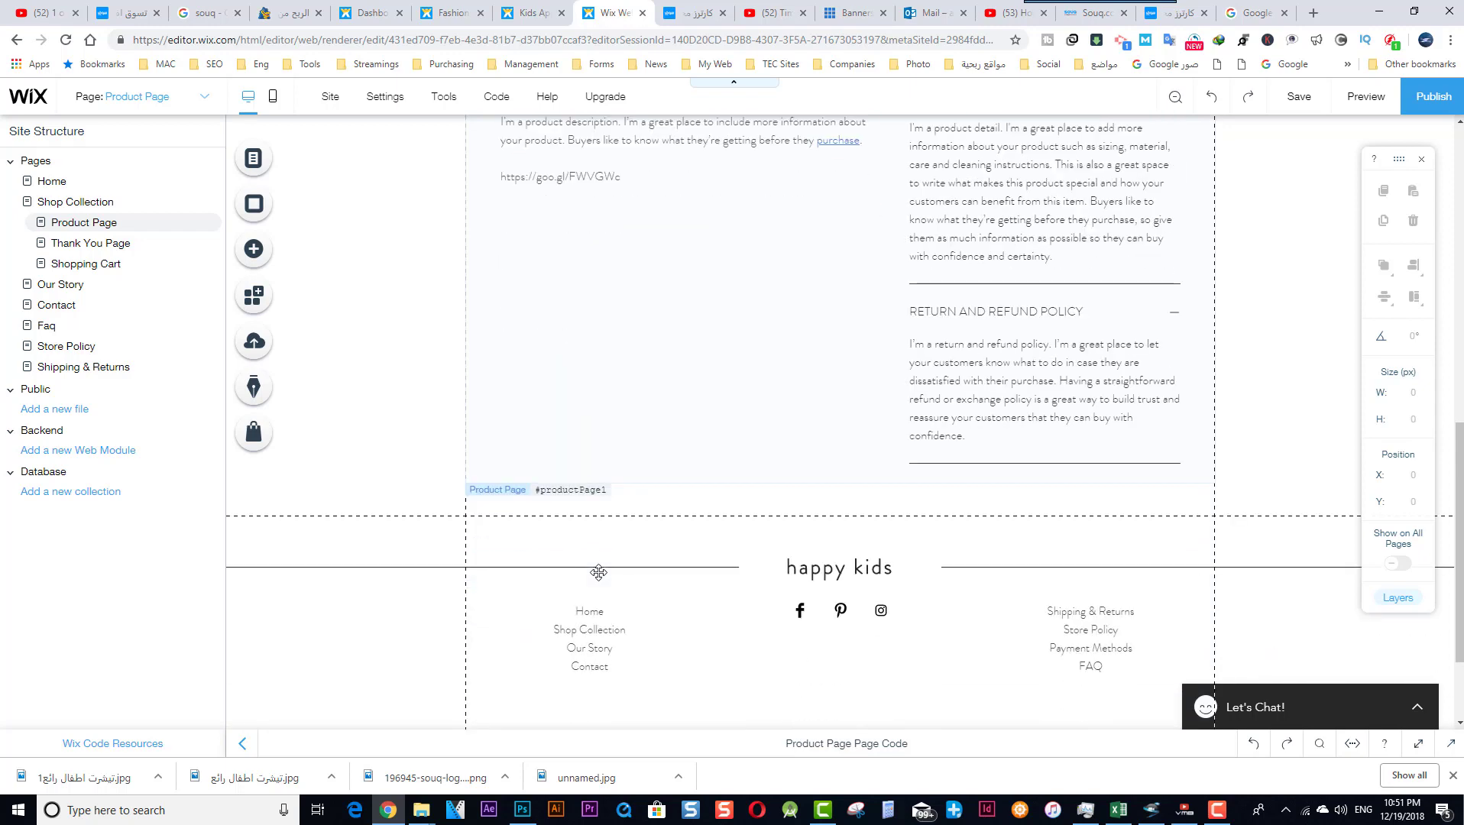
scroll(599, 573, "up", 2)
scroll(599, 572, "up", 9)
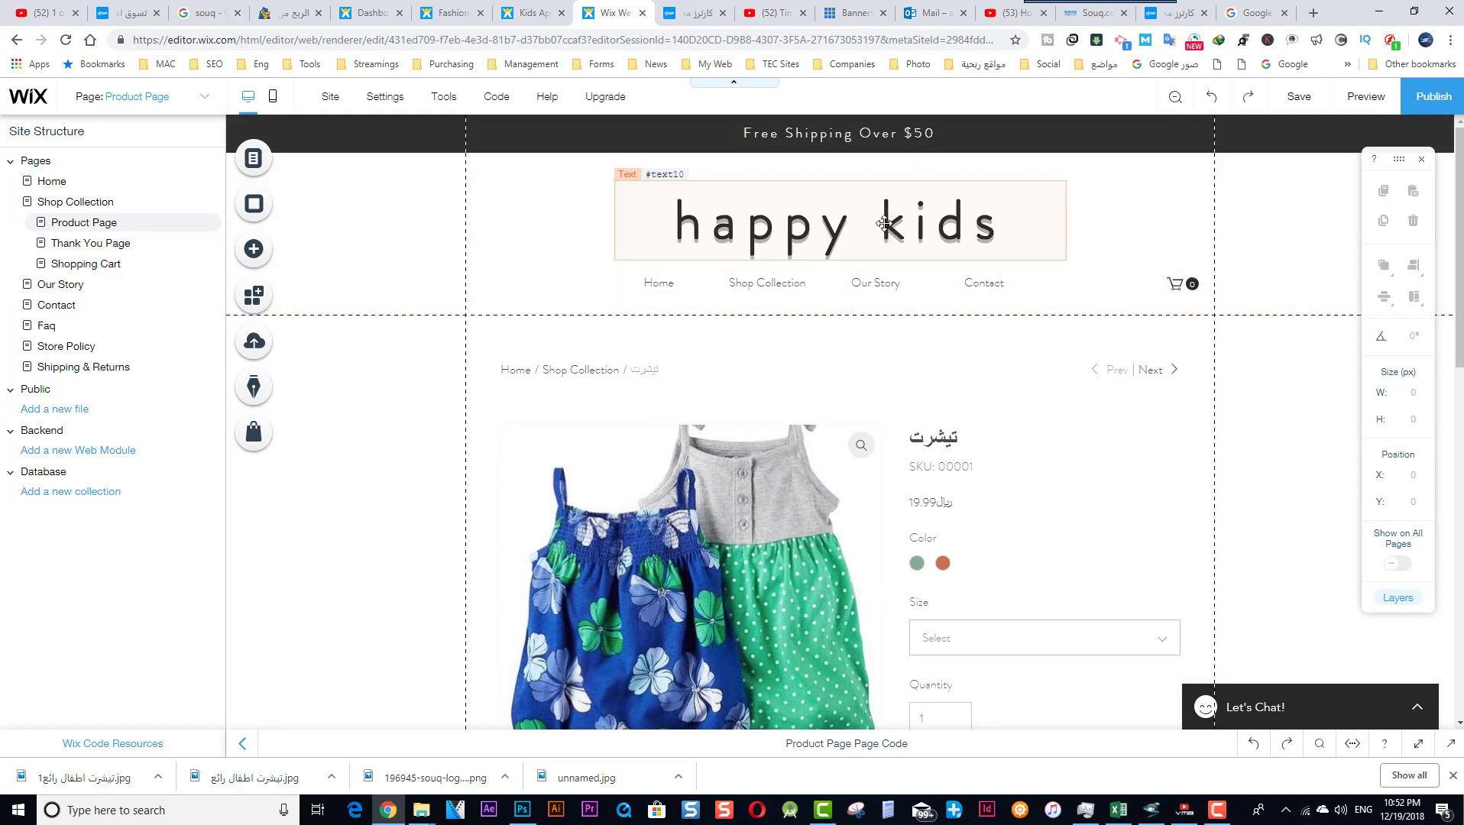
left_click(883, 198)
mouse_move(884, 197)
left_mouse_down()
mouse_move(882, 169)
mouse_move(876, 215)
mouse_move(871, 196)
left_mouse_up()
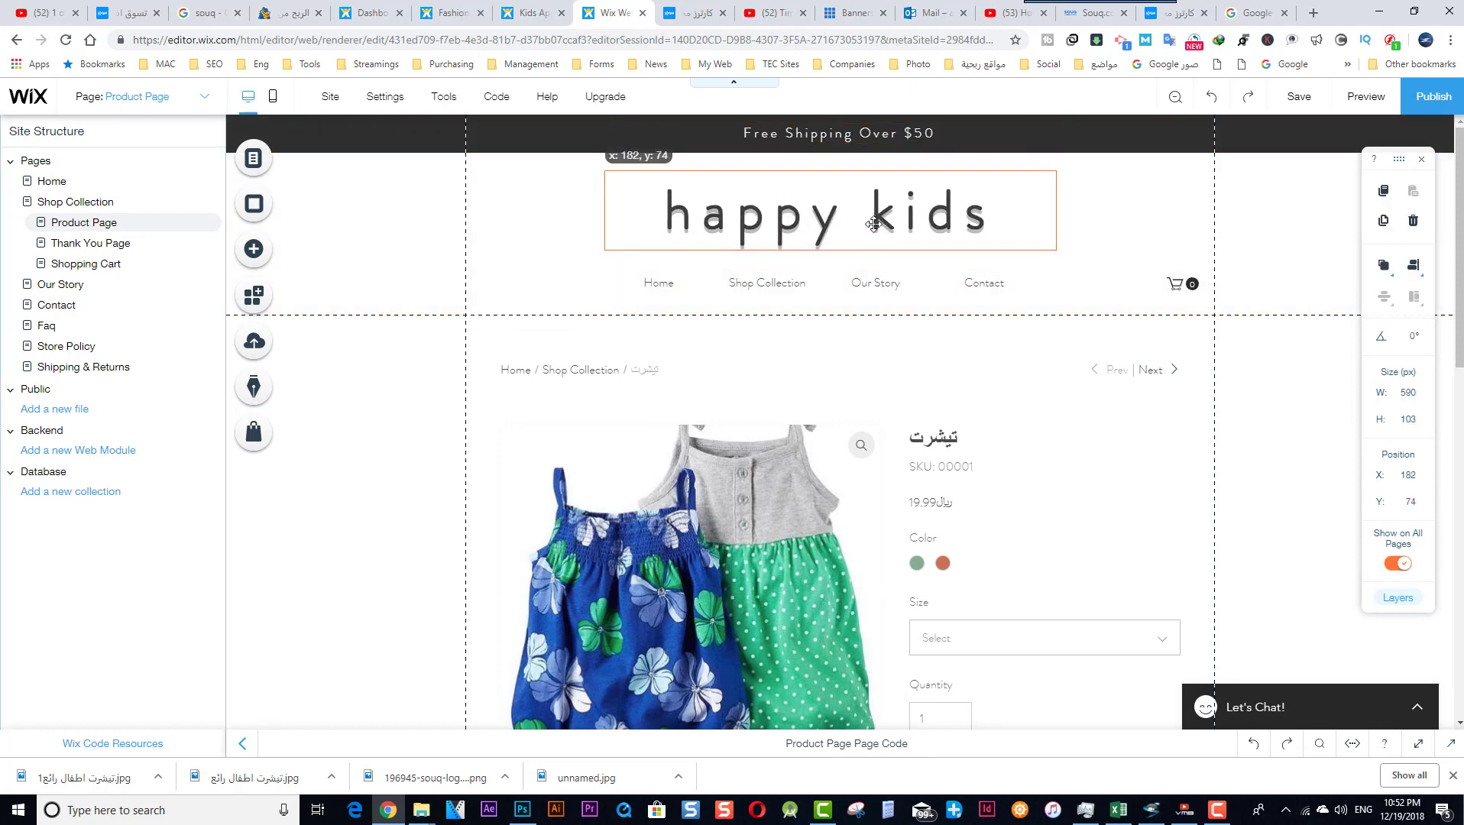